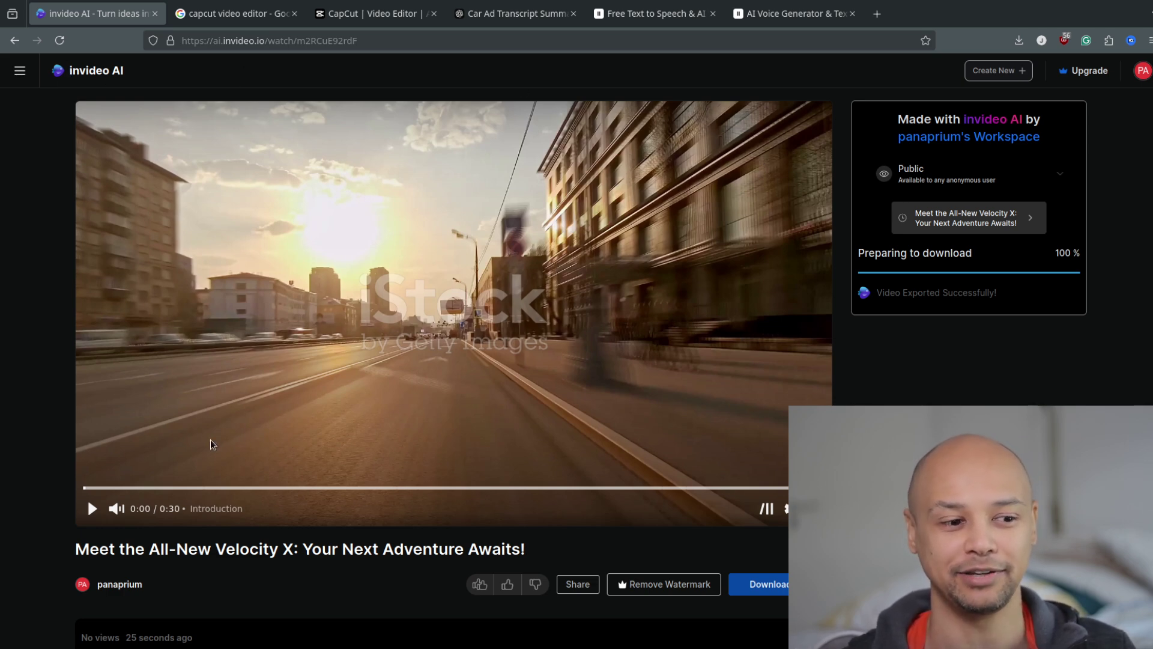
Step: Play the opening seconds of the generated Velocity X video to review its stock footage and watermarks
scroll(188, 458, down, 2)
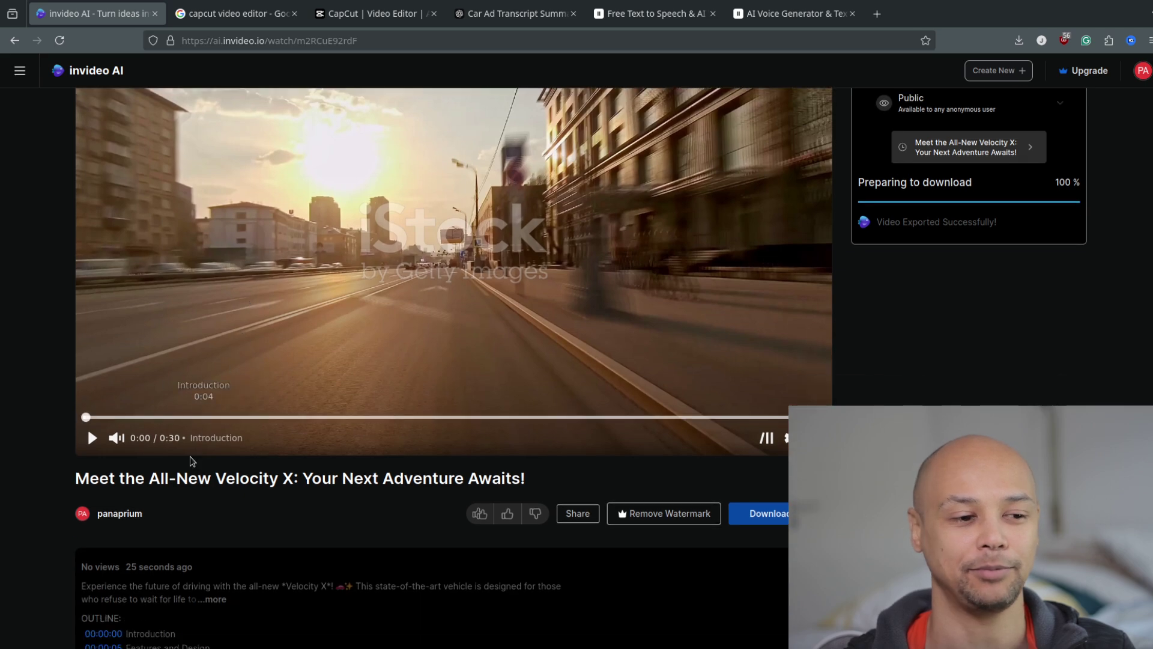
scroll(150, 481, up, 2)
click(92, 507)
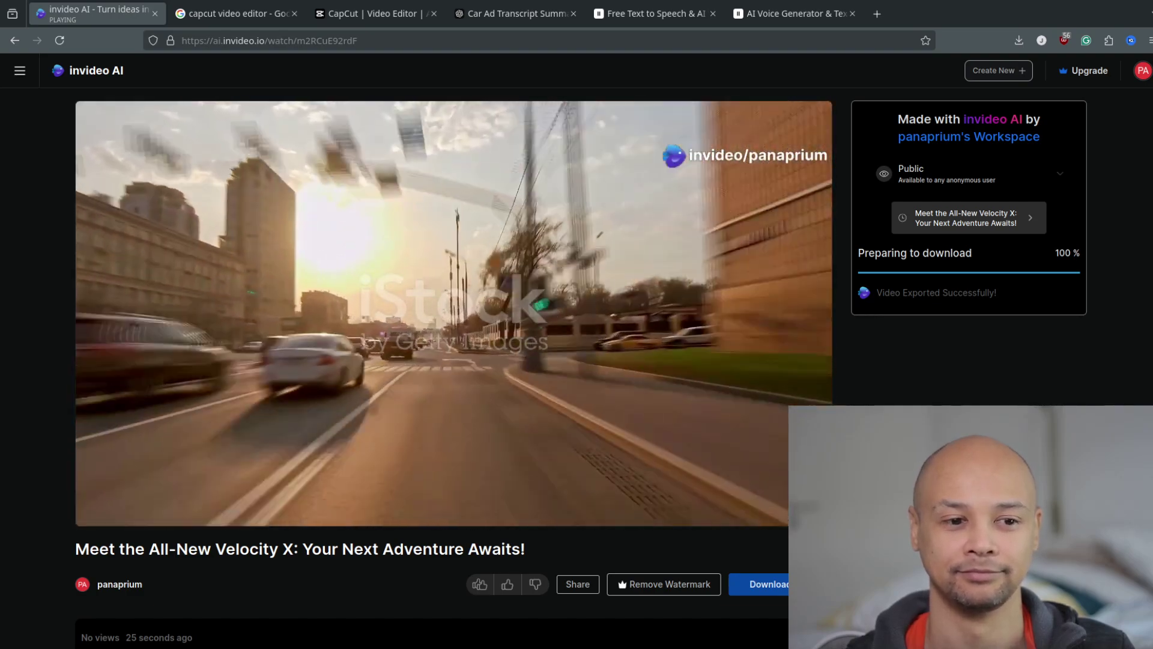
click(827, 376)
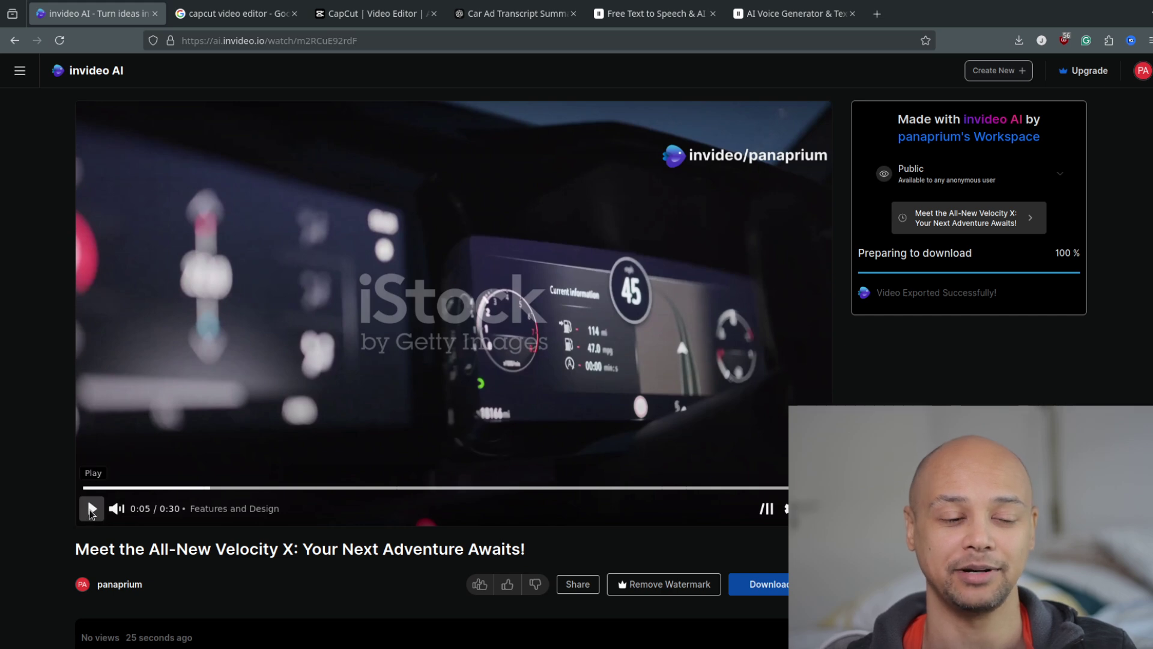
click(90, 509)
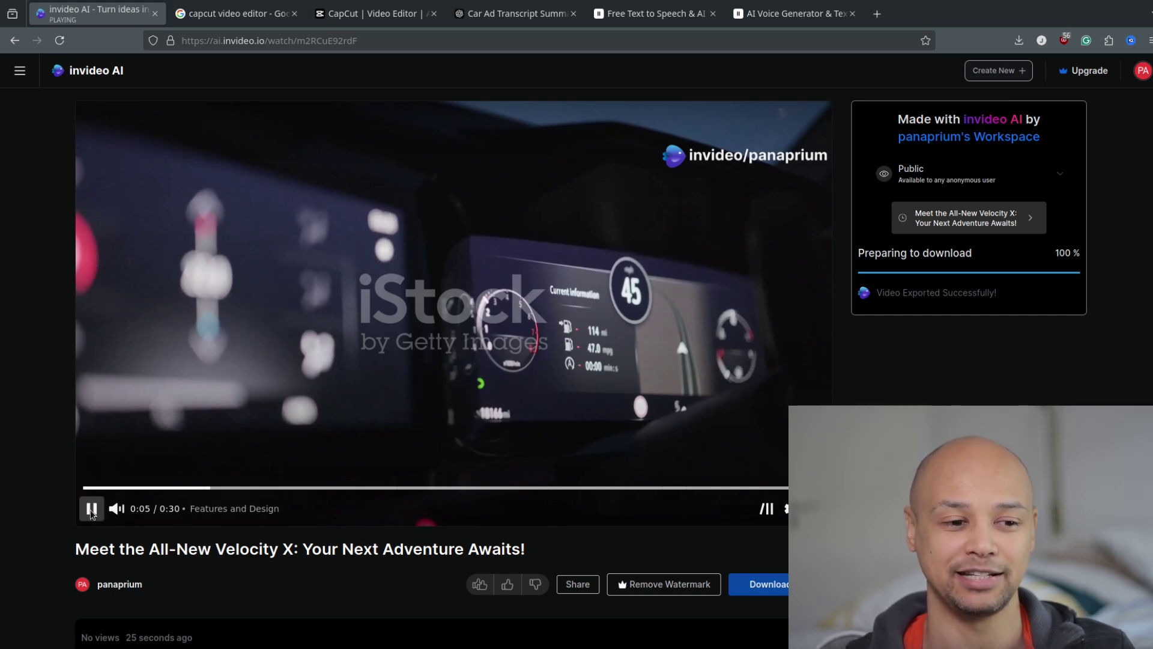
click(90, 509)
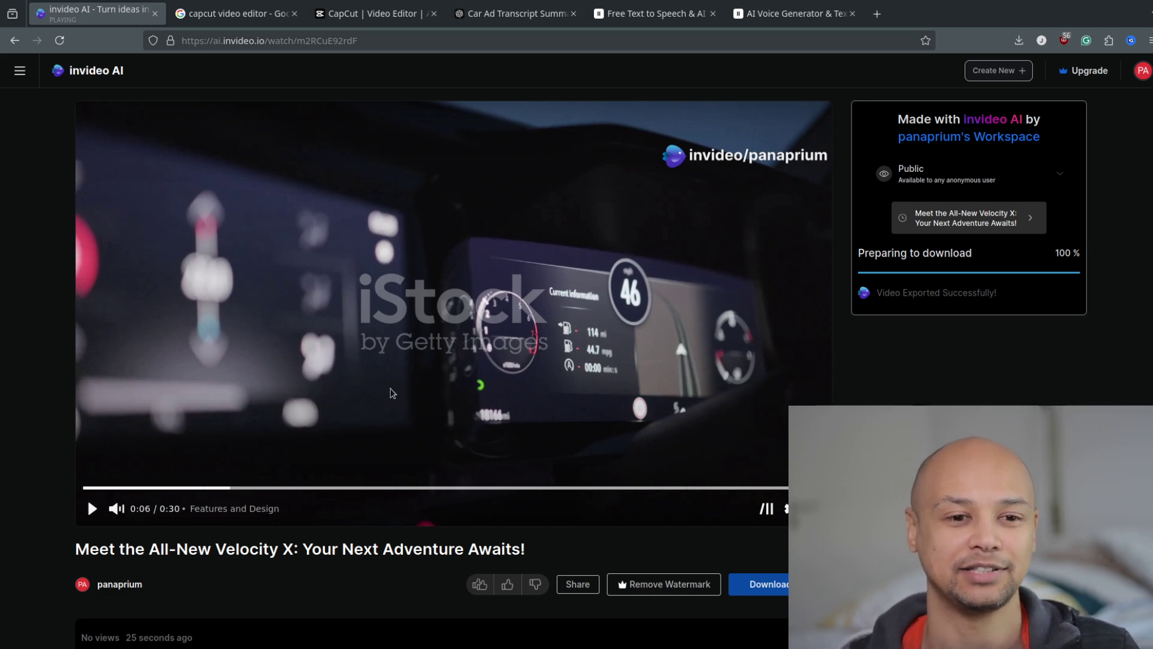
Step: Skim the generated video's scenes from Introduction through Adaptability and Experience, ending near the two-second mark
click(401, 488)
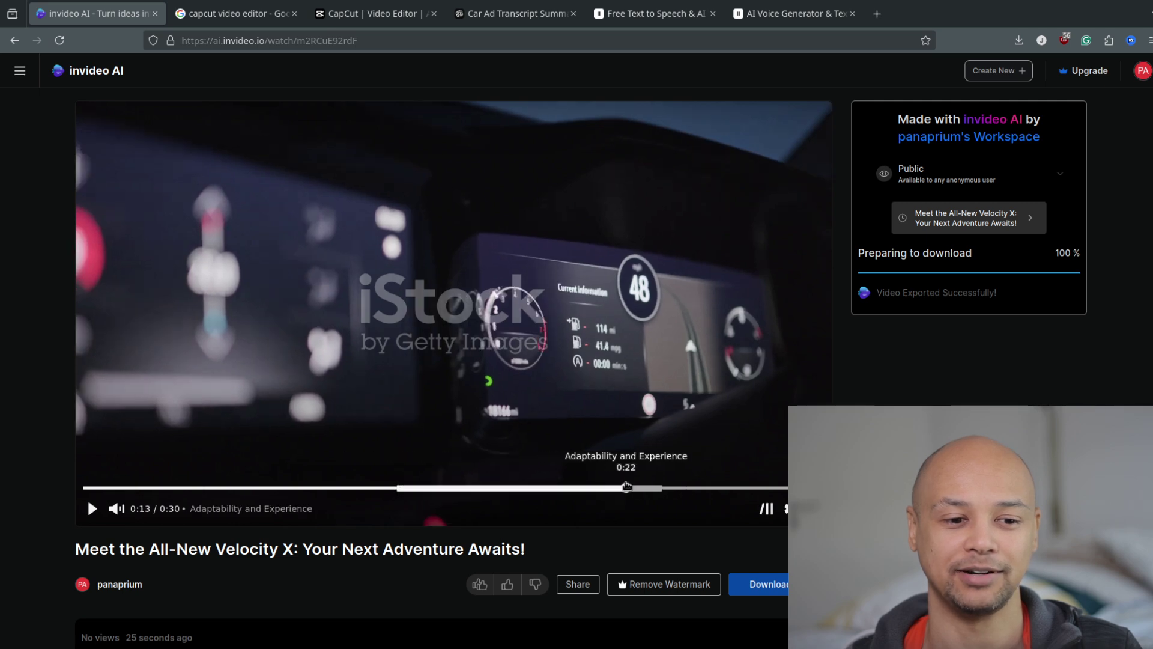
click(627, 488)
click(701, 487)
click(294, 488)
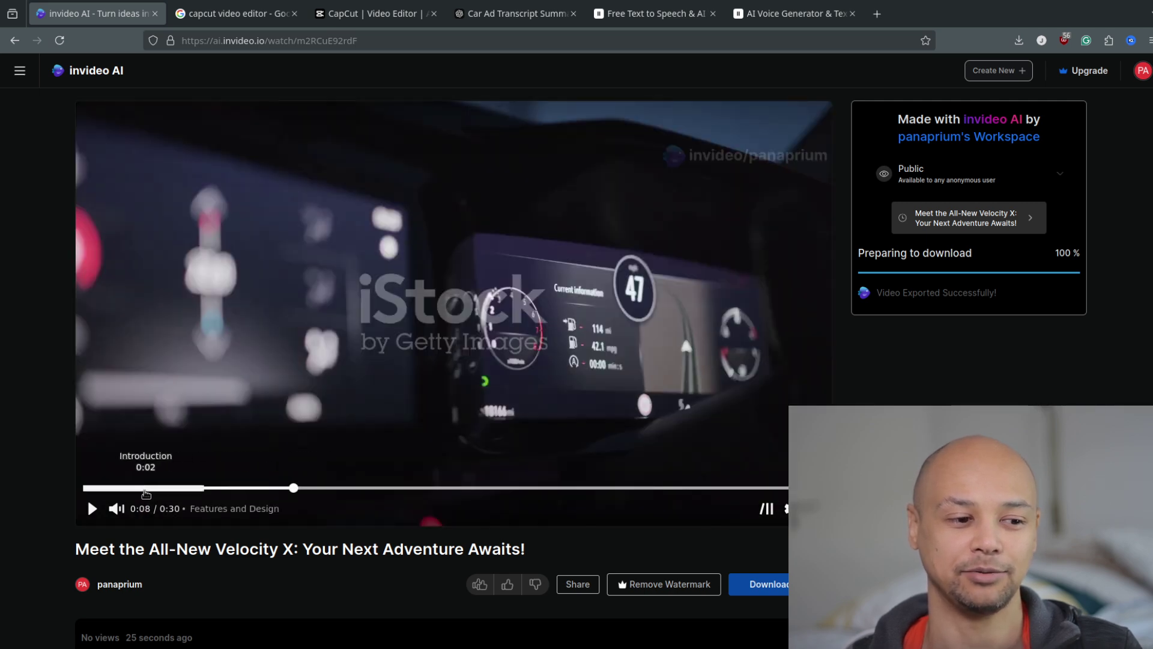
click(141, 488)
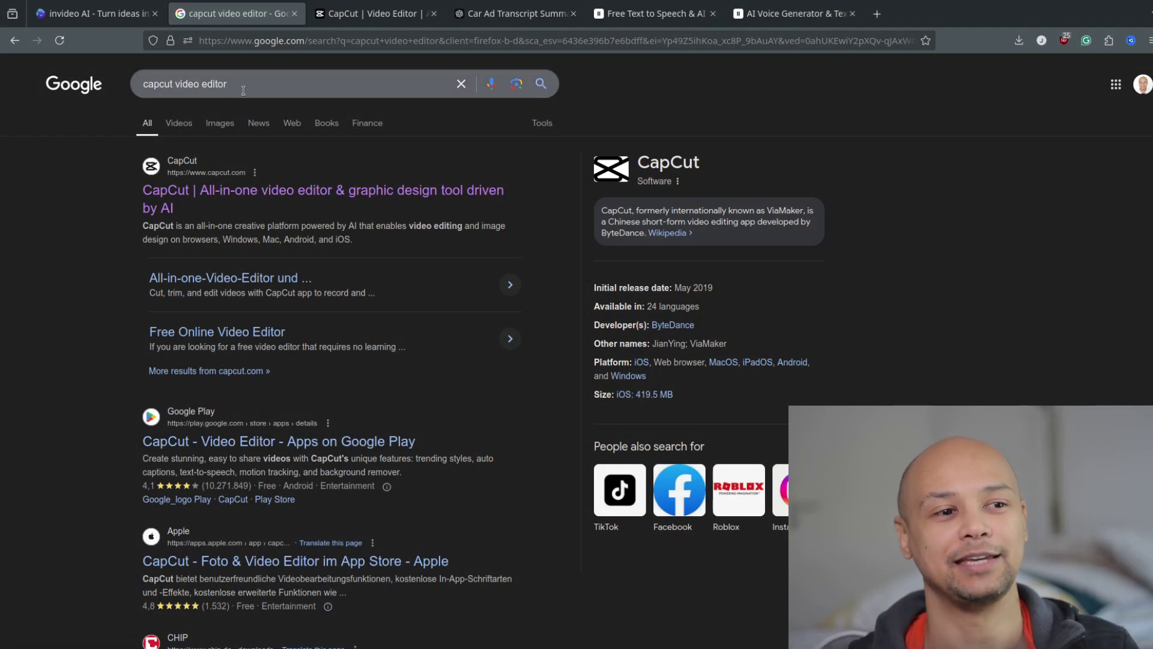
Step: Switch to the CapCut editor and choose the 16:9 aspect ratio for the empty project
click(247, 87)
click(1024, 153)
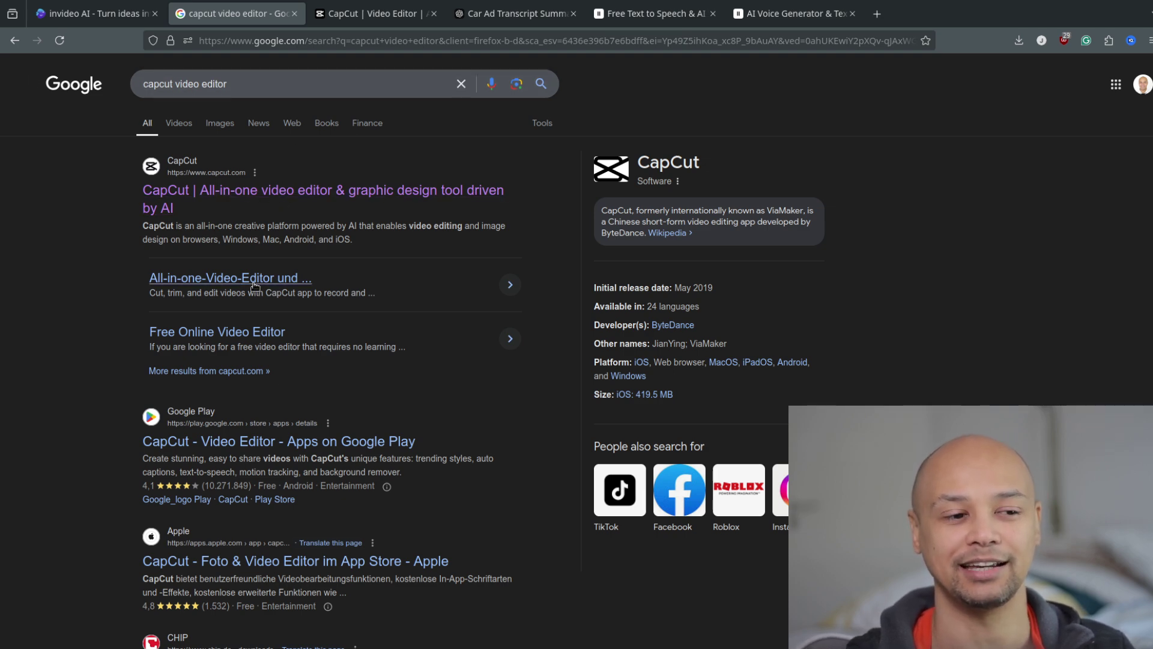
click(372, 13)
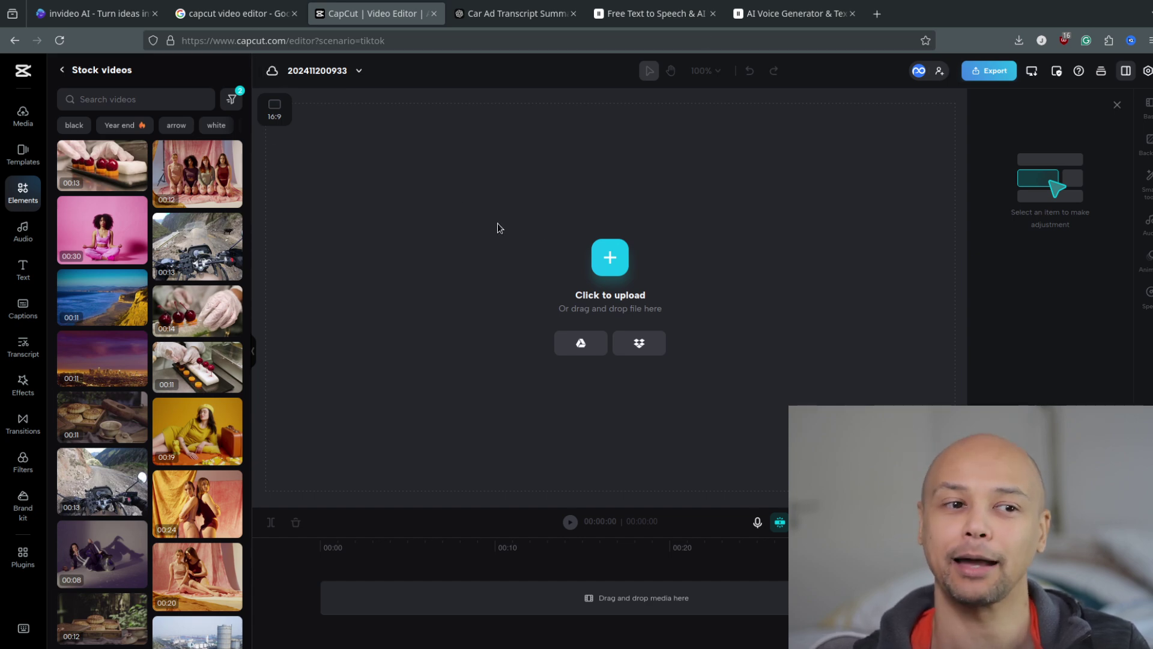
click(275, 108)
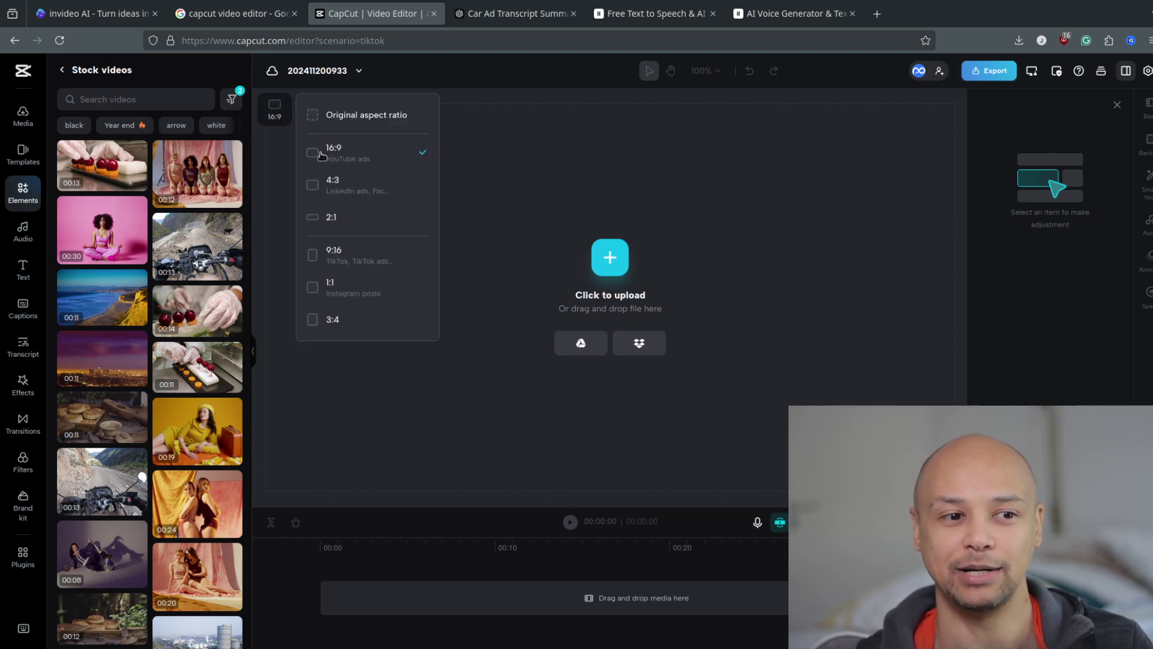
click(390, 157)
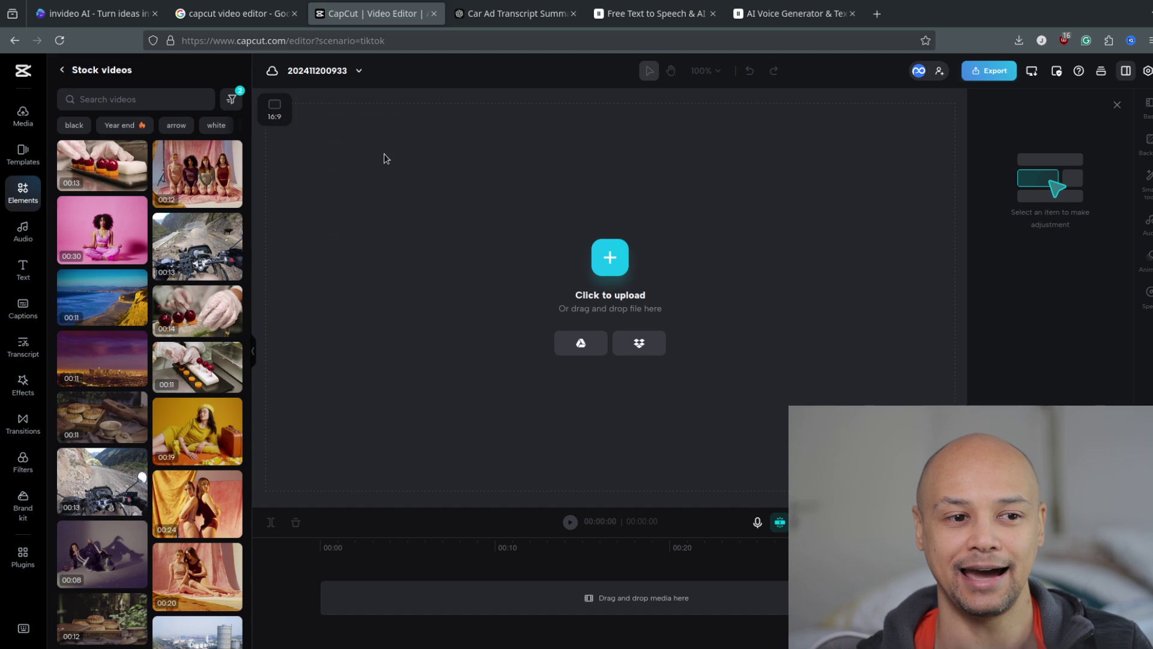
click(275, 109)
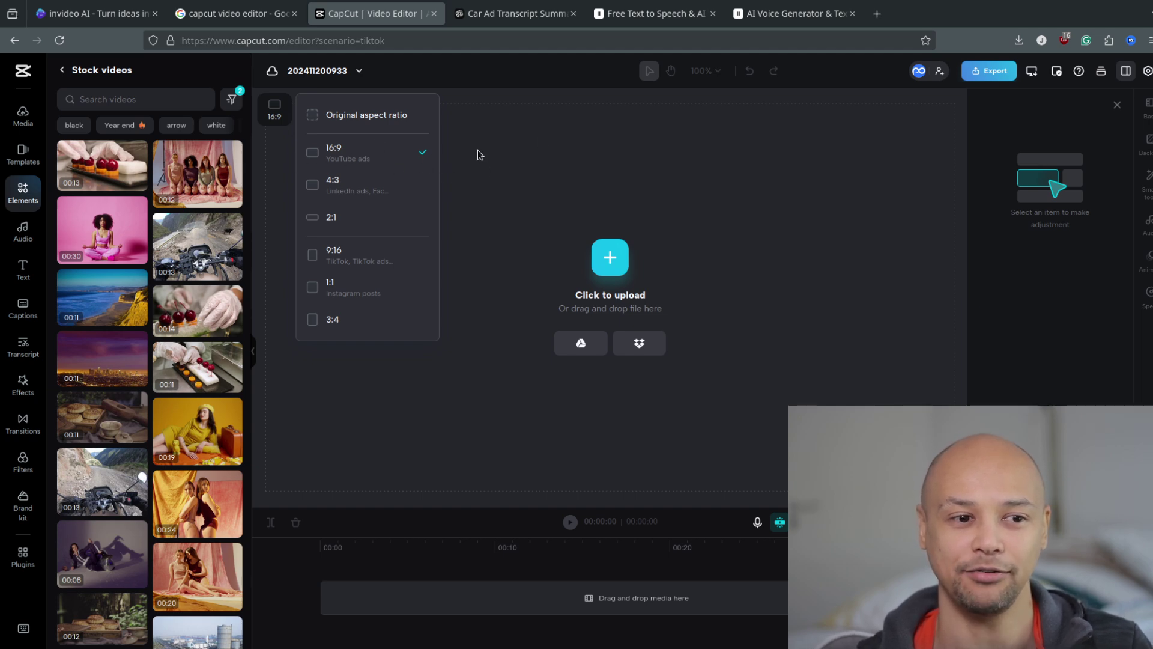
click(621, 150)
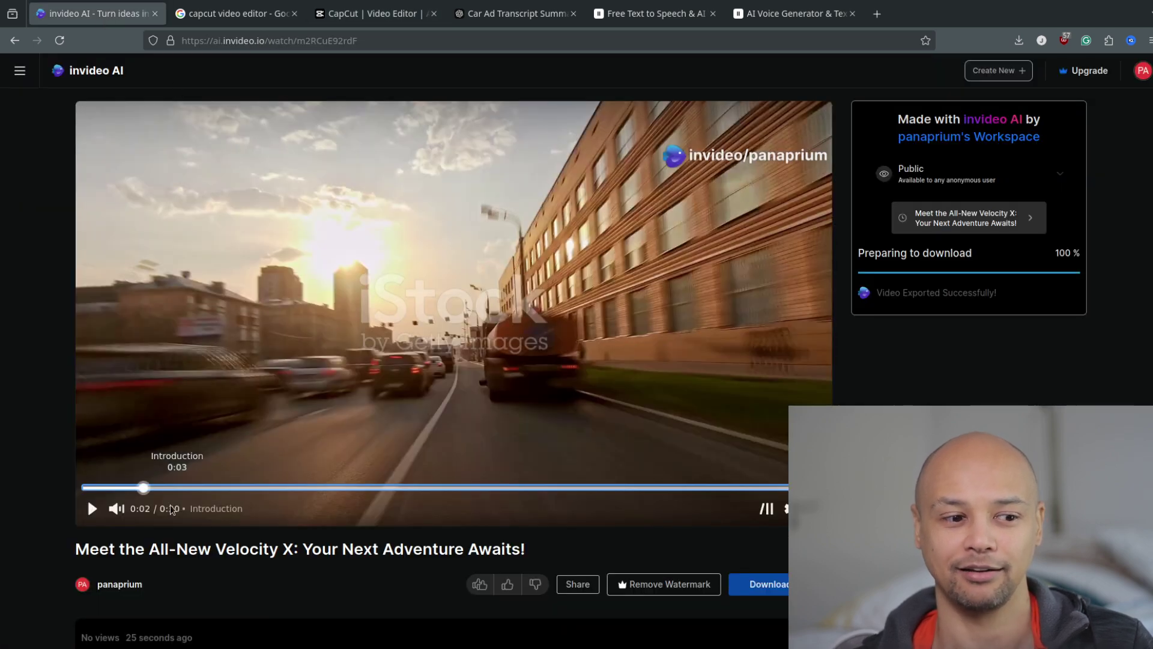
Step: Switch to invideo AI and skim the Velocity X video from its start to the later road scenes
drag(118, 487, 84, 487)
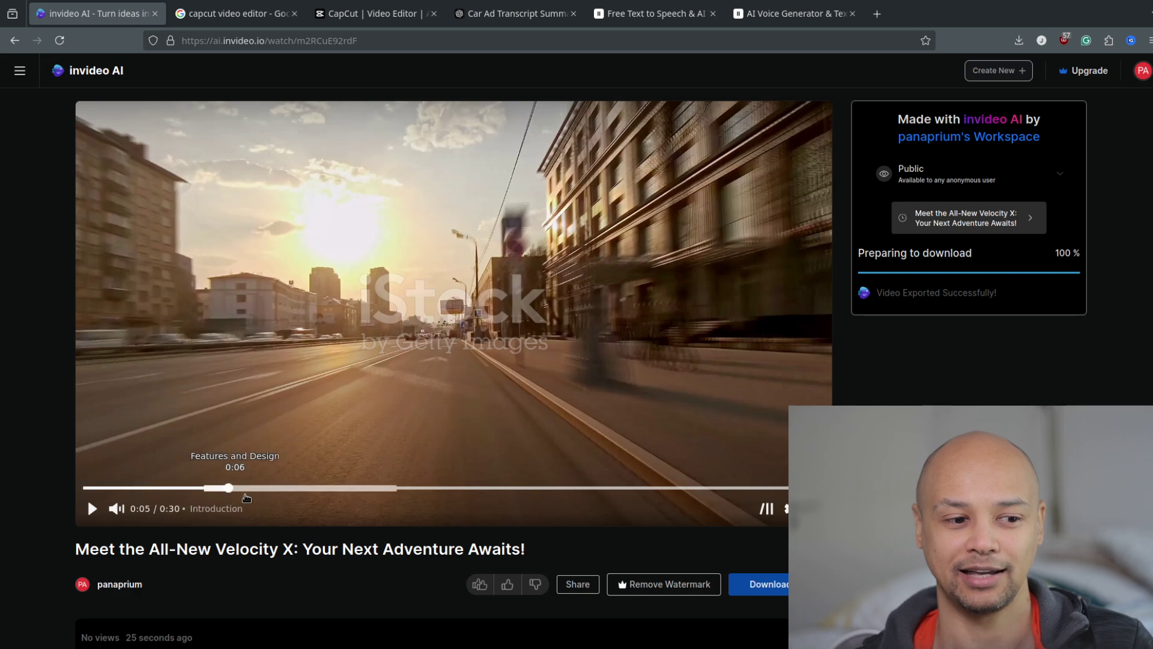
click(299, 488)
click(437, 488)
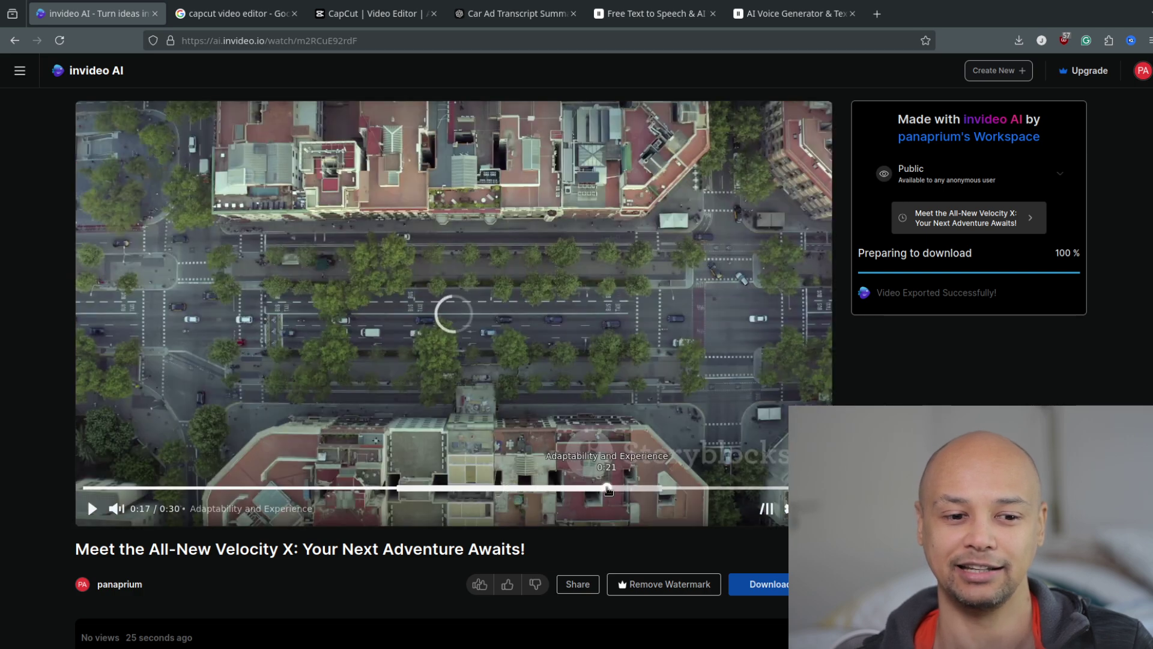
click(608, 488)
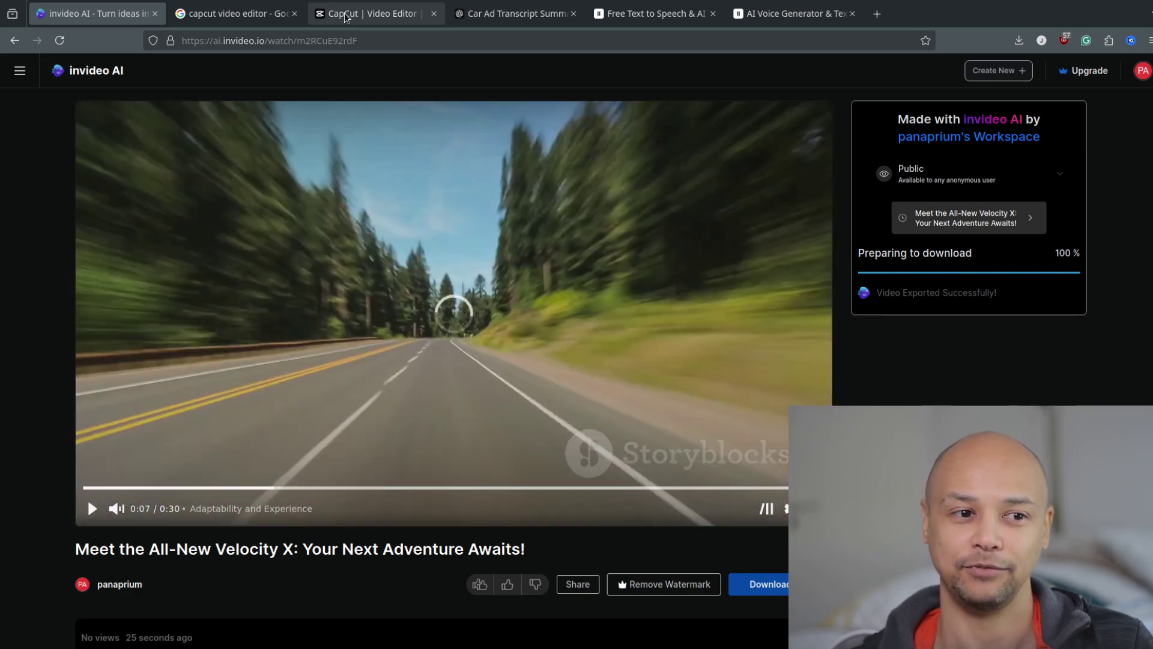
Step: Switch to CapCut and search the stock videos for "car"
click(376, 13)
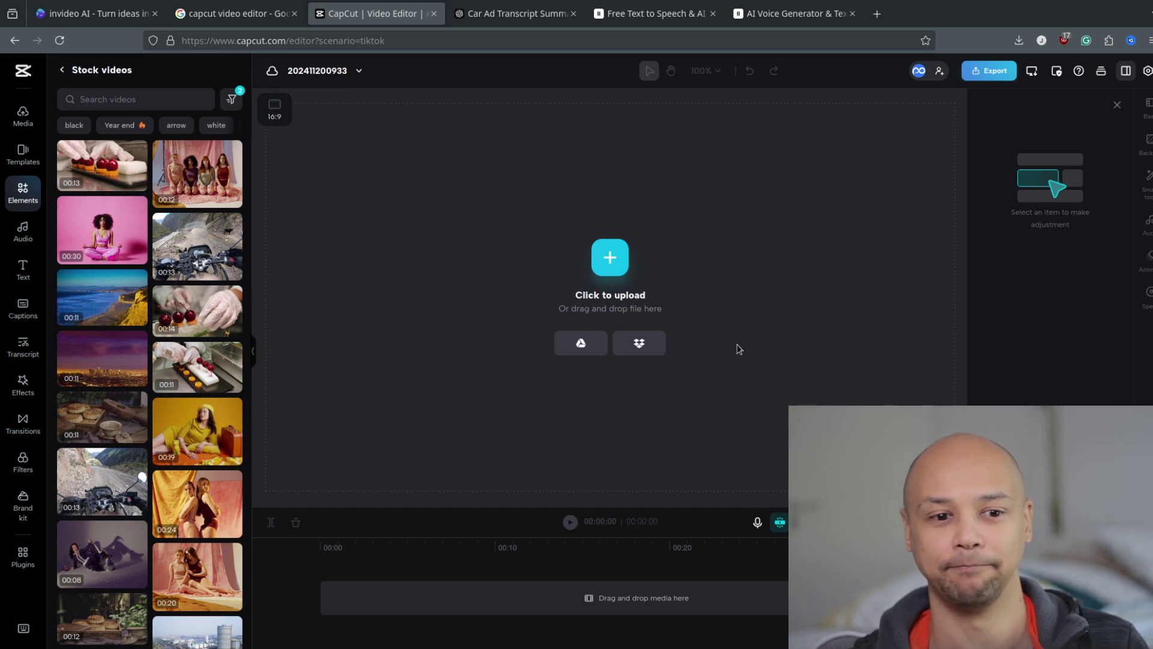
click(121, 101)
text(car)
key(Return)
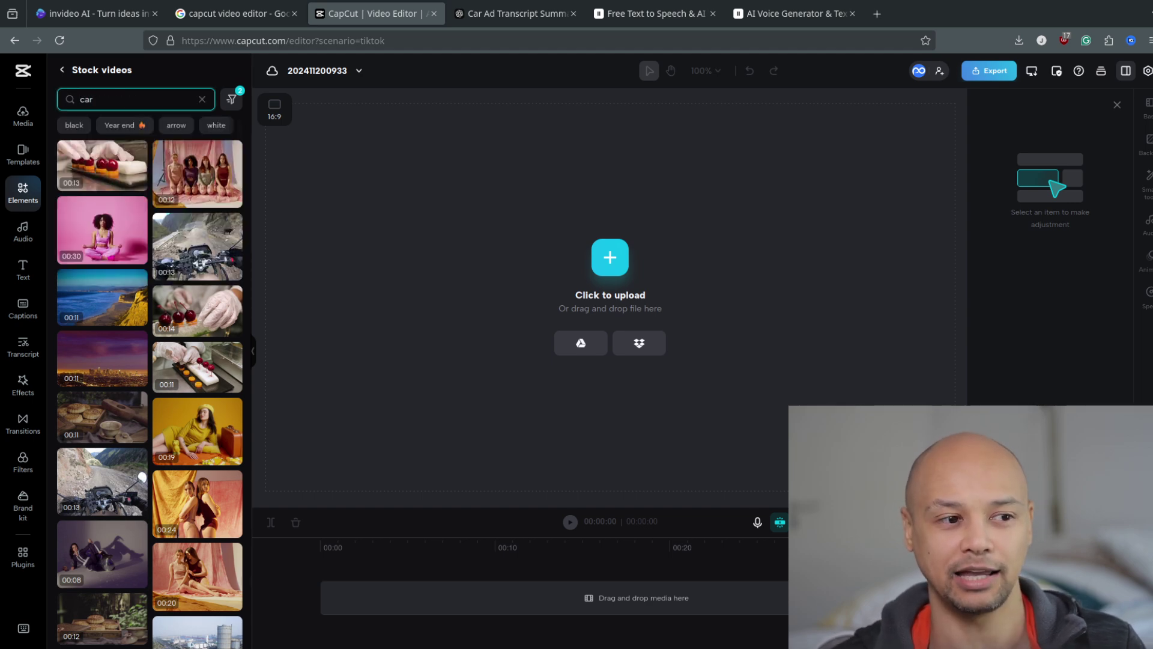
click(445, 214)
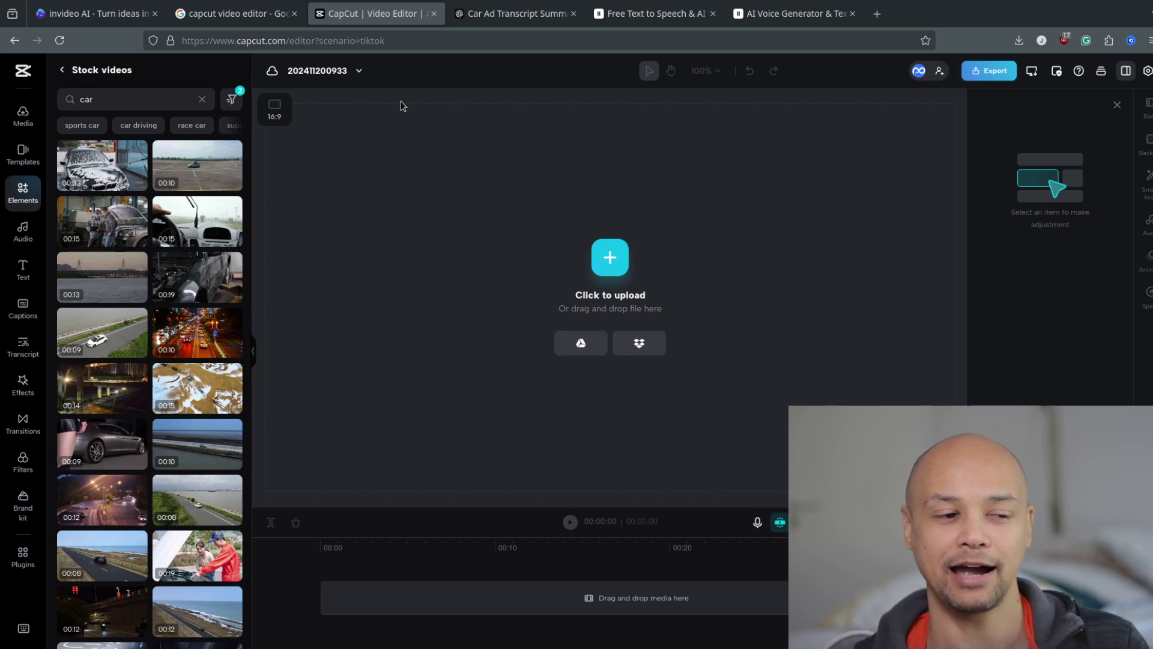
Step: Browse the car stock video results for clips suitable for the ad
scroll(153, 219, down, 15)
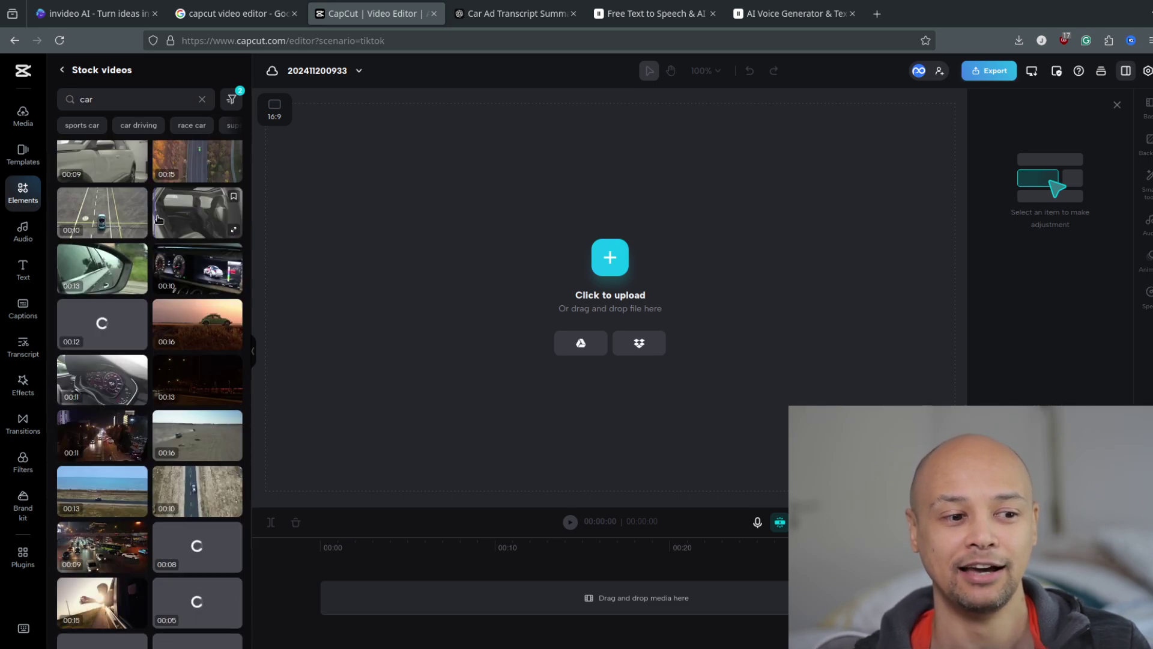
scroll(158, 226, down, 5)
scroll(170, 387, down, 8)
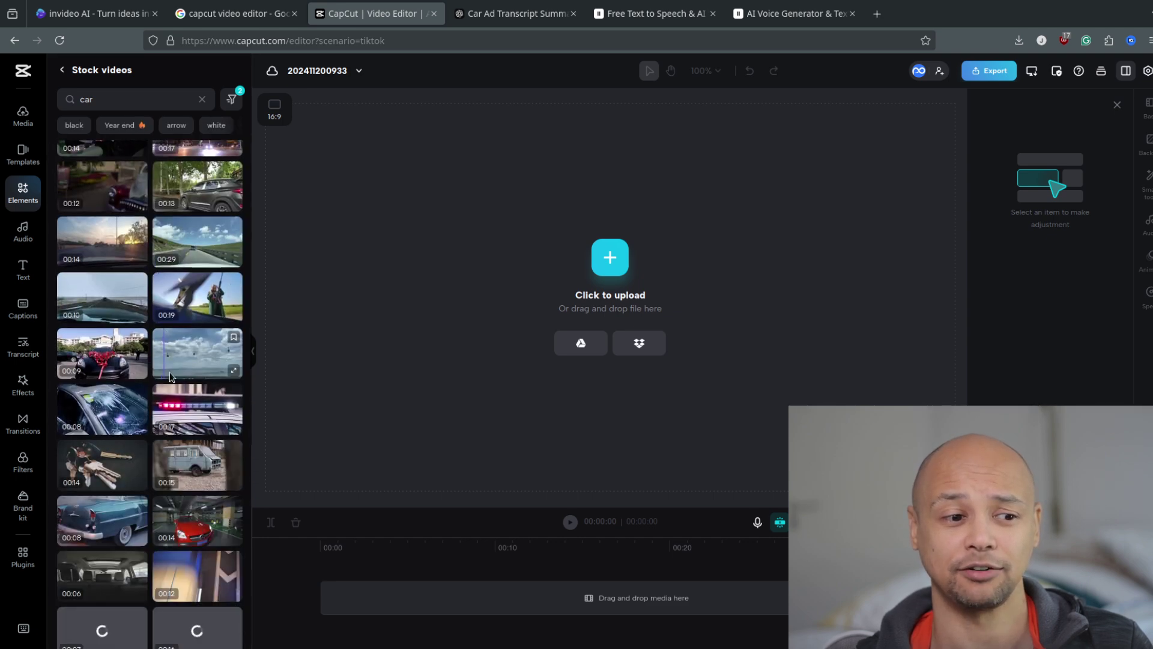
scroll(170, 386, down, 15)
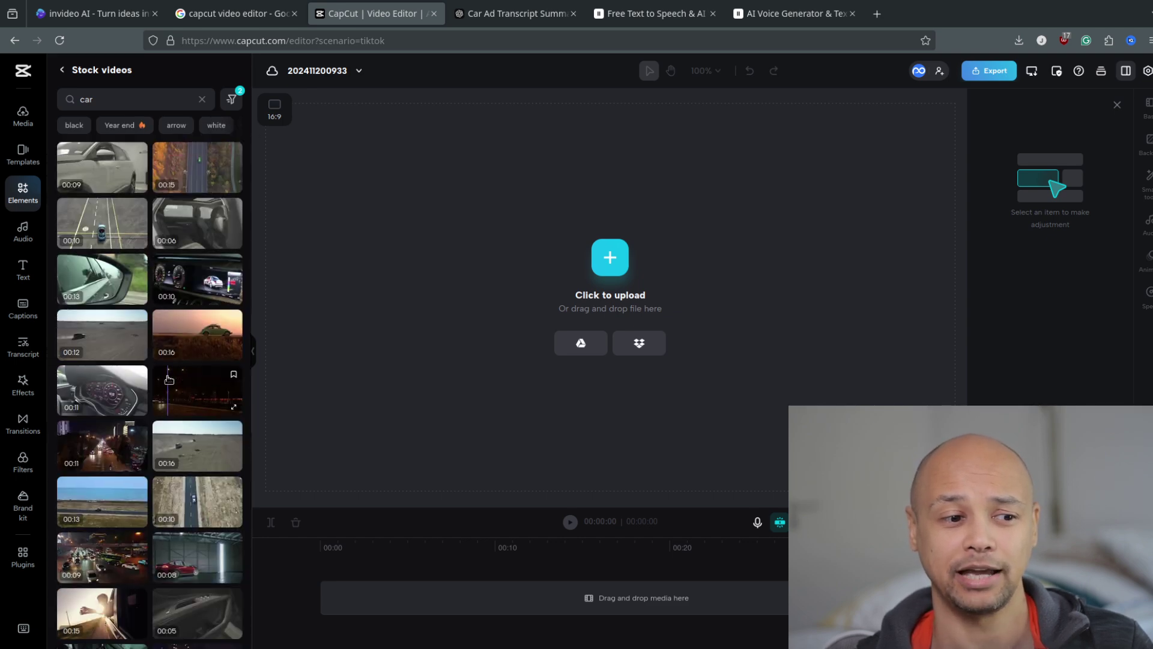
scroll(170, 375, up, 3)
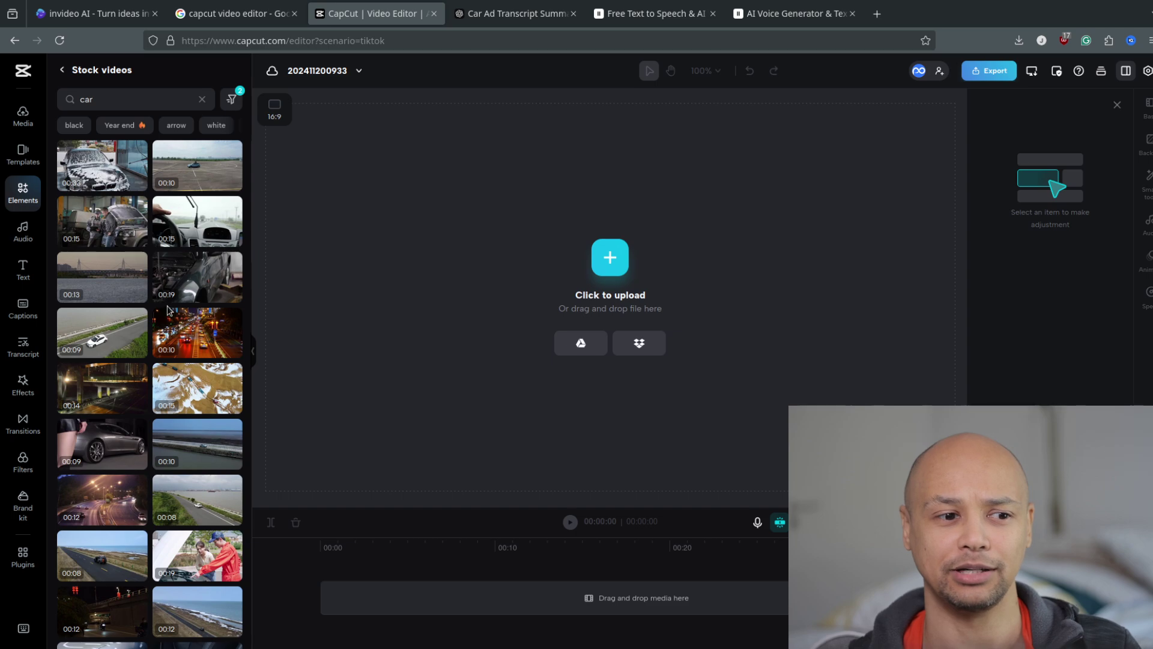
scroll(150, 316, down, 5)
scroll(150, 317, up, 5)
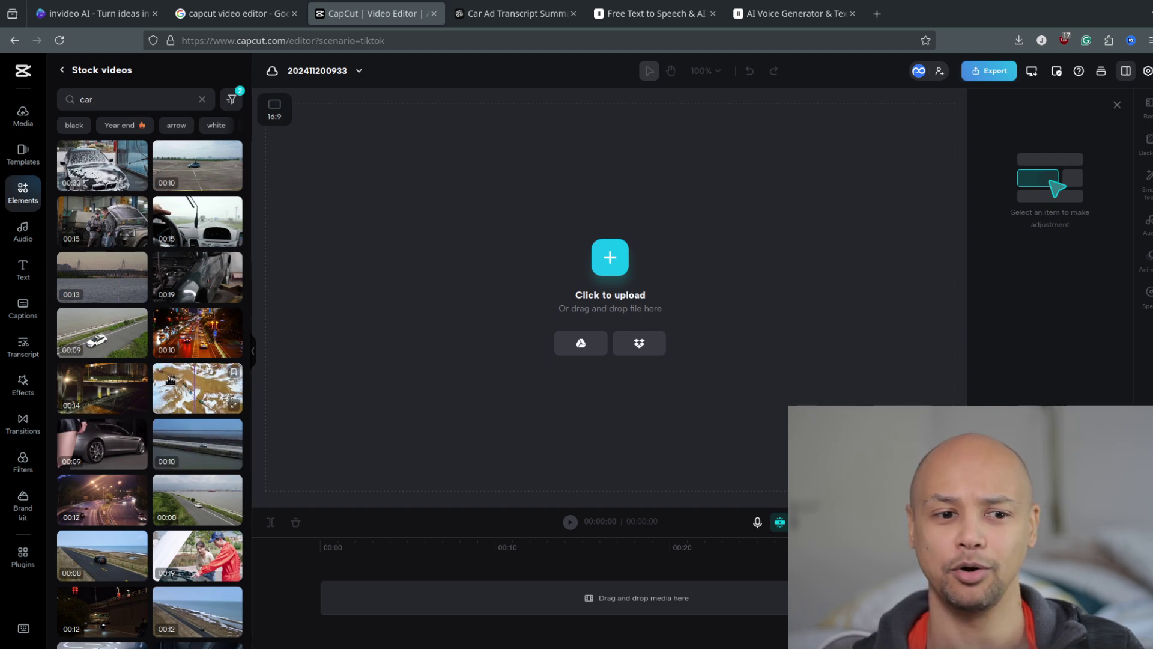
scroll(129, 389, down, 5)
scroll(129, 389, up, 5)
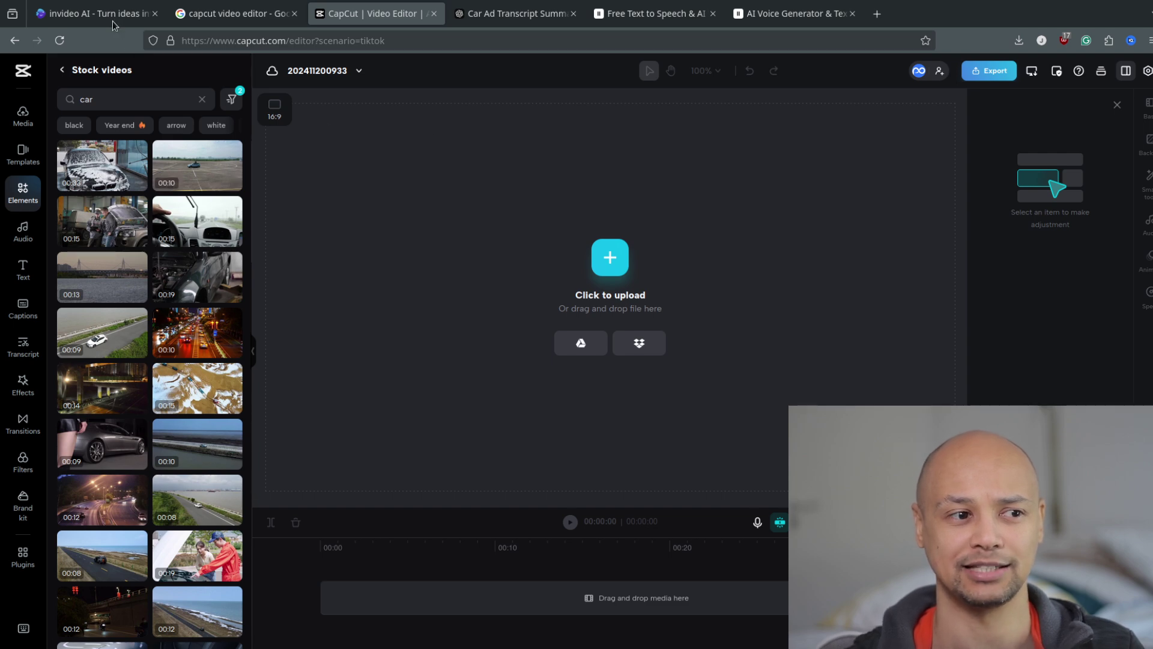
Step: Switch to invideo AI and compare the video's introduction, dashboard and aerial city scenes as references for clip selection
click(93, 13)
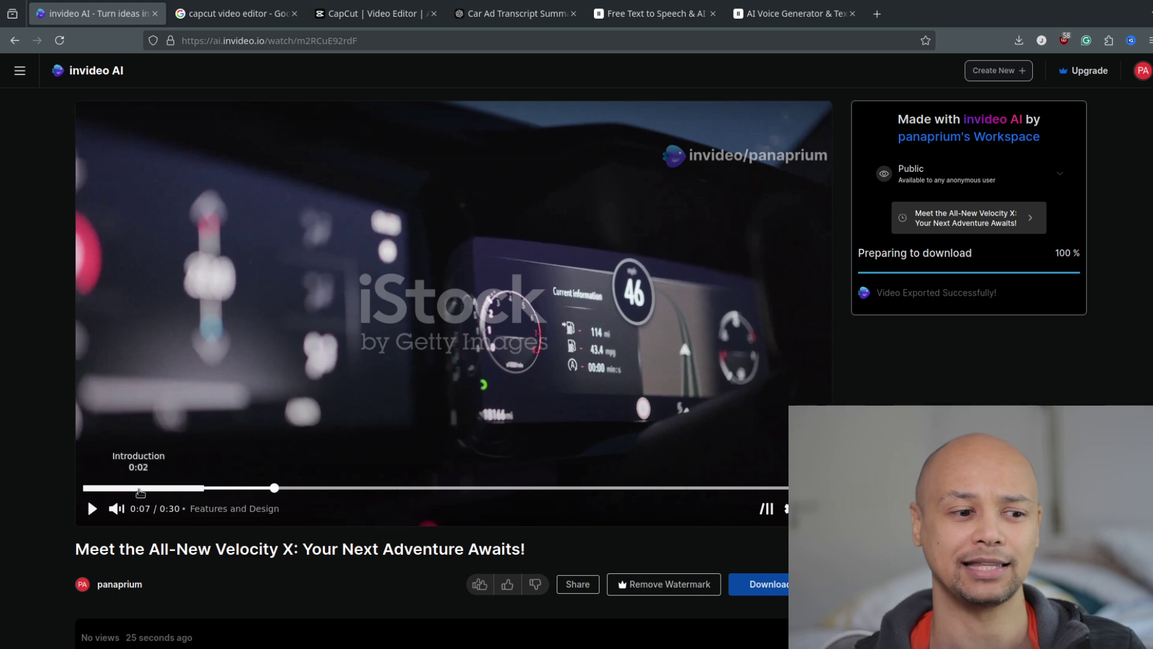
click(192, 487)
drag(265, 487, 112, 488)
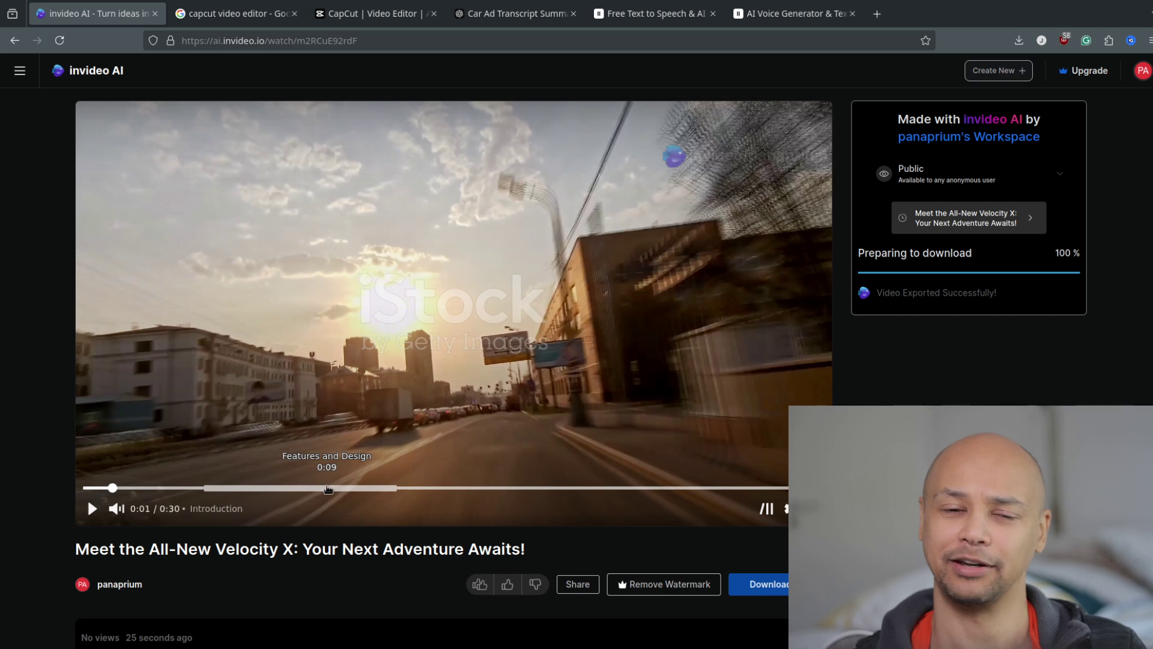
drag(306, 488, 172, 487)
click(328, 487)
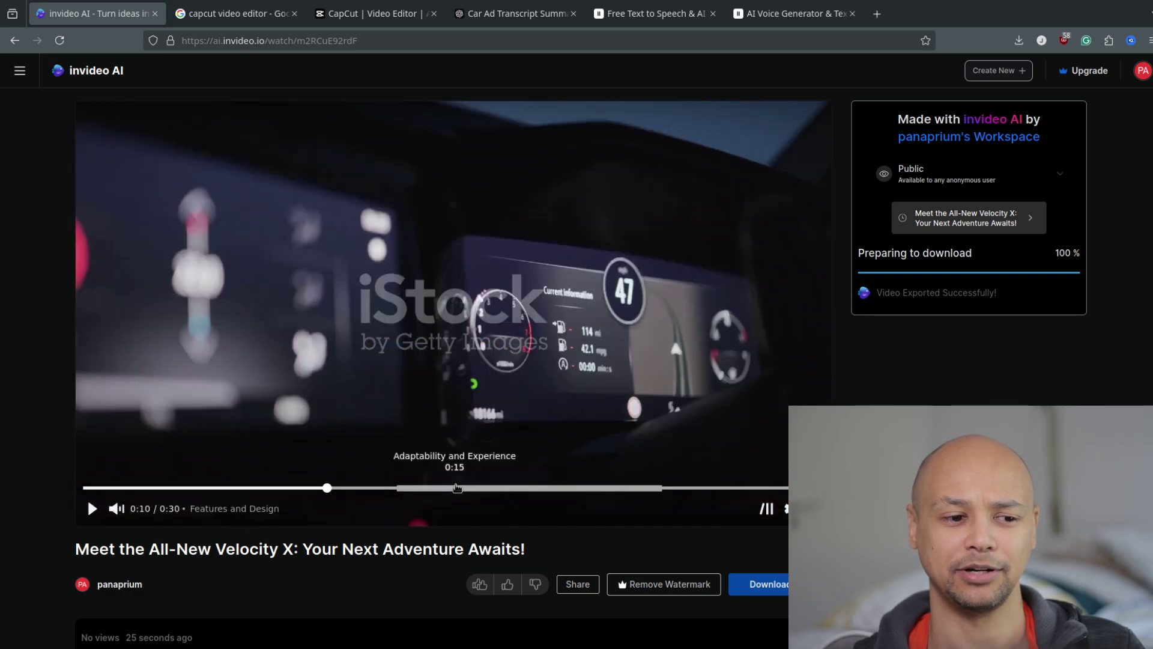
click(451, 488)
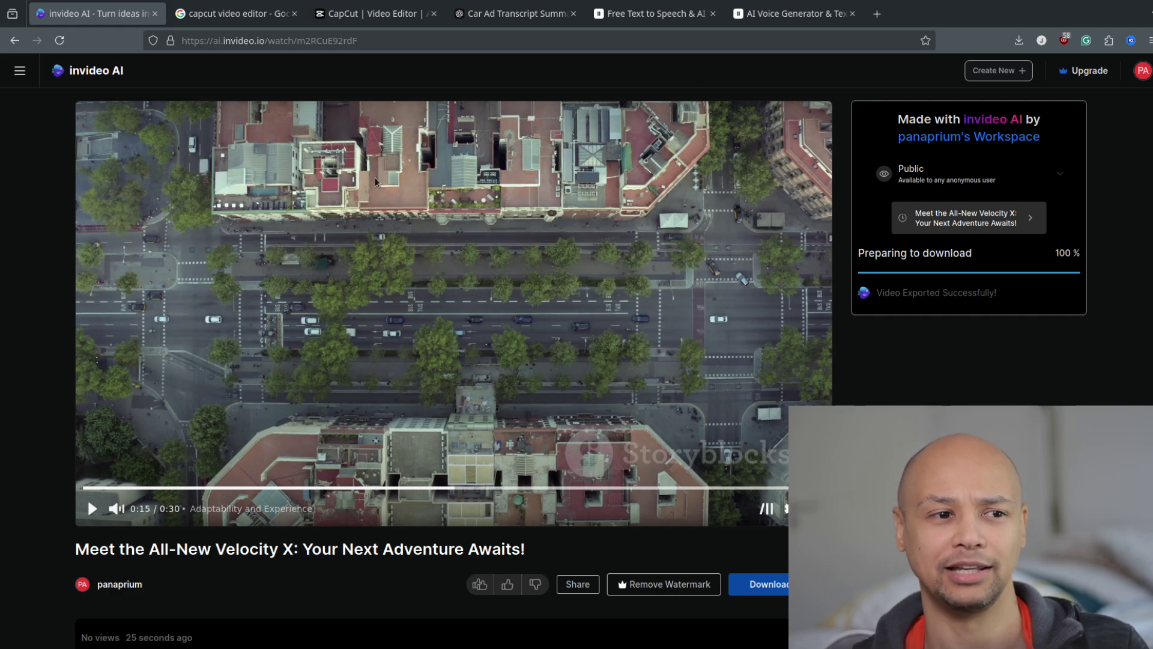
Step: Switch to CapCut and add the foam-covered car wash clip to the timeline, with the blue car clip placed before it
click(373, 15)
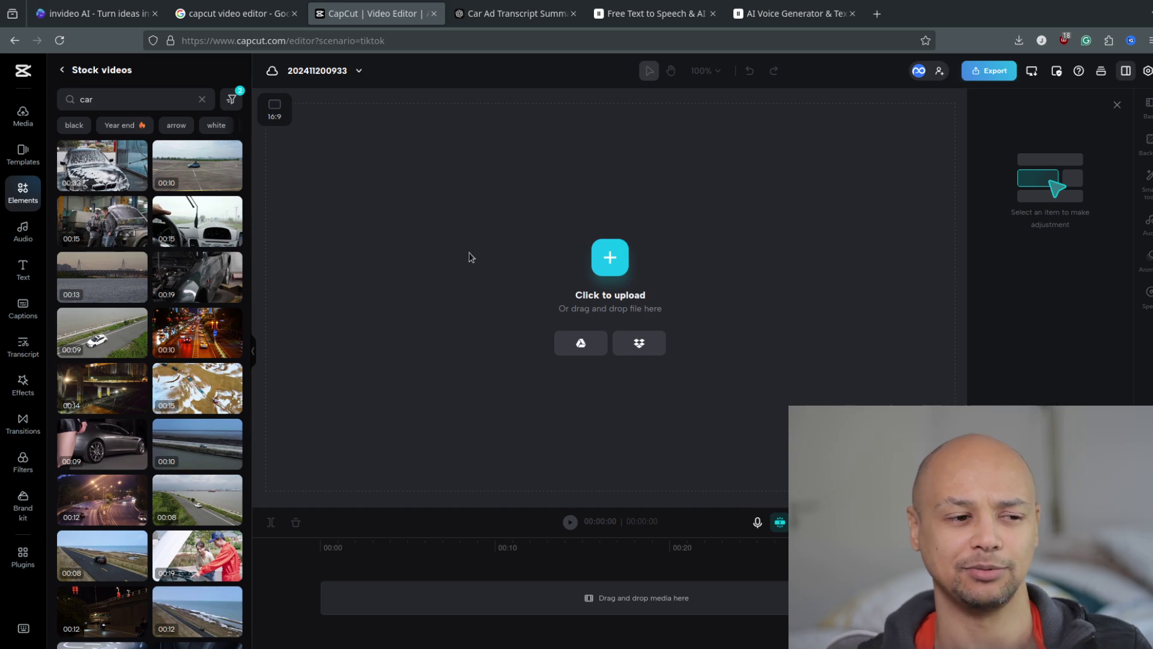
scroll(180, 391, down, 5)
scroll(148, 399, up, 5)
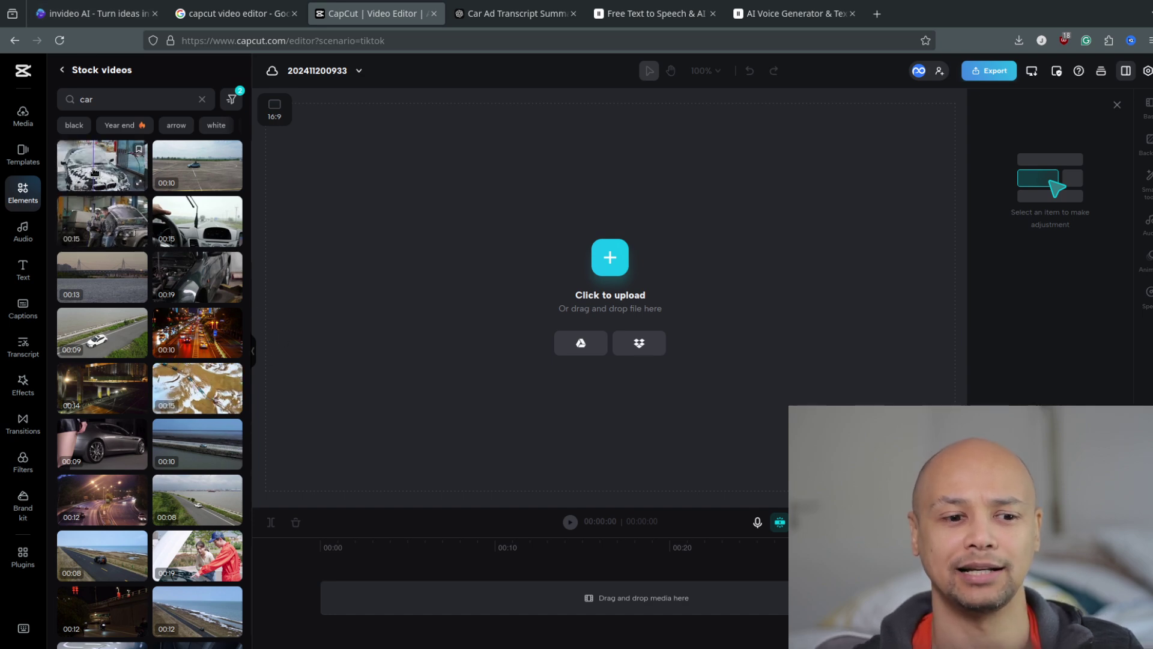
drag(102, 166, 570, 599)
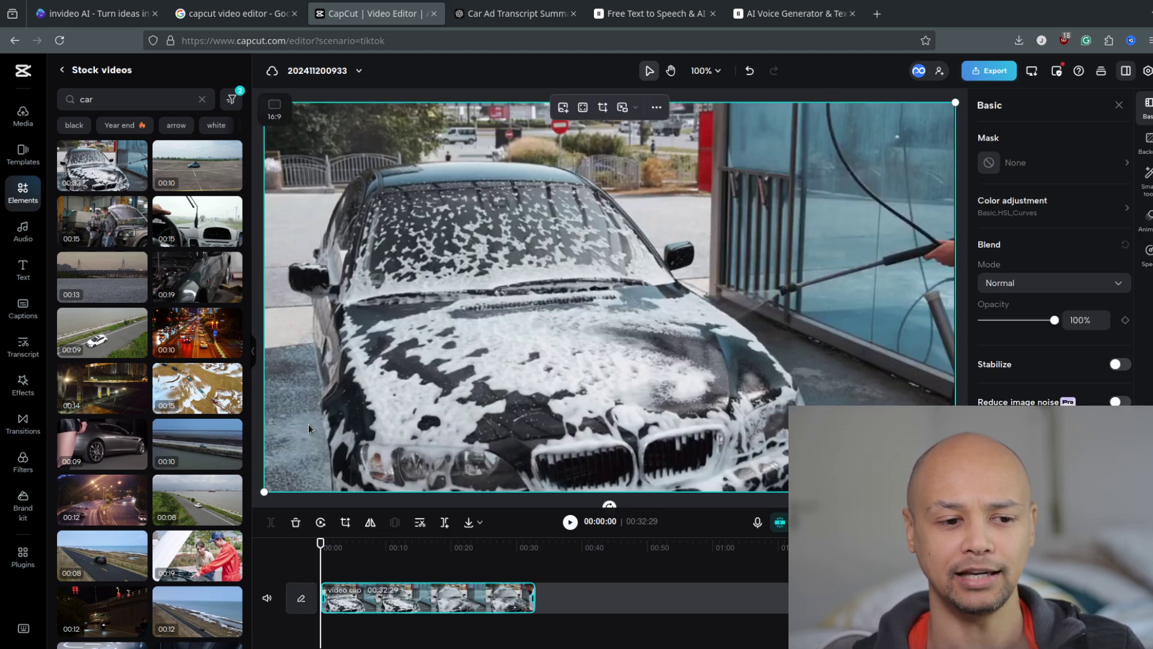
mouse_move(325, 548)
mouse_down()
mouse_move(503, 549)
mouse_move(320, 548)
mouse_up()
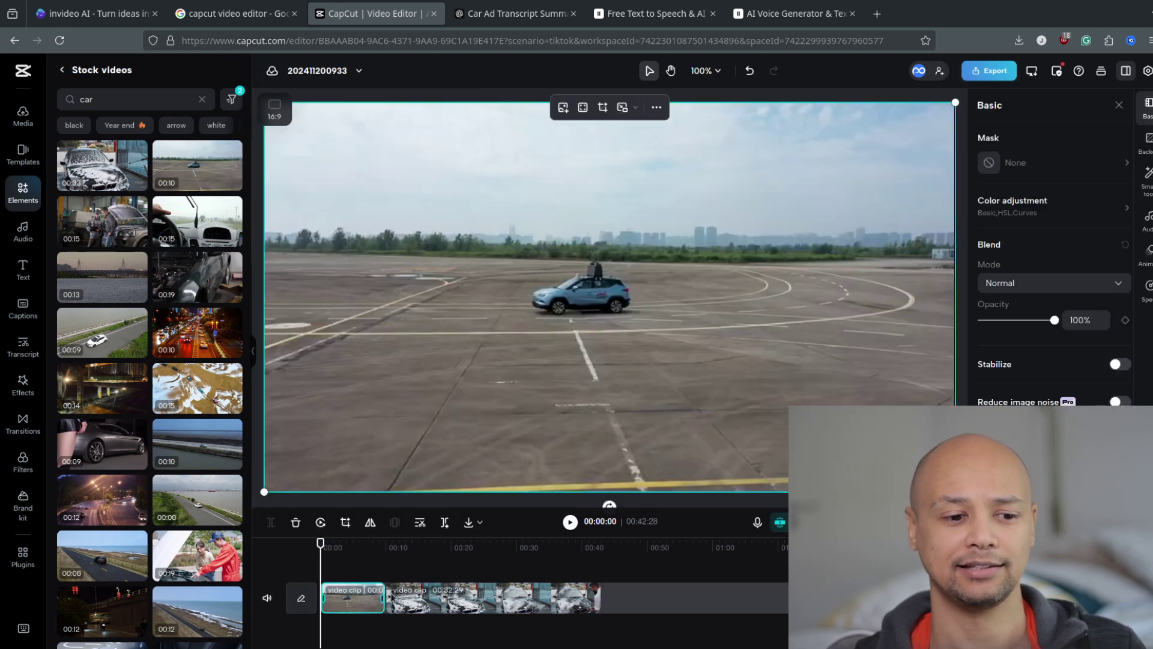
Step: Trim the end of the foam-covered car wash clip on the timeline to about 10 seconds
click(599, 598)
drag(600, 598, 448, 604)
drag(453, 605, 451, 605)
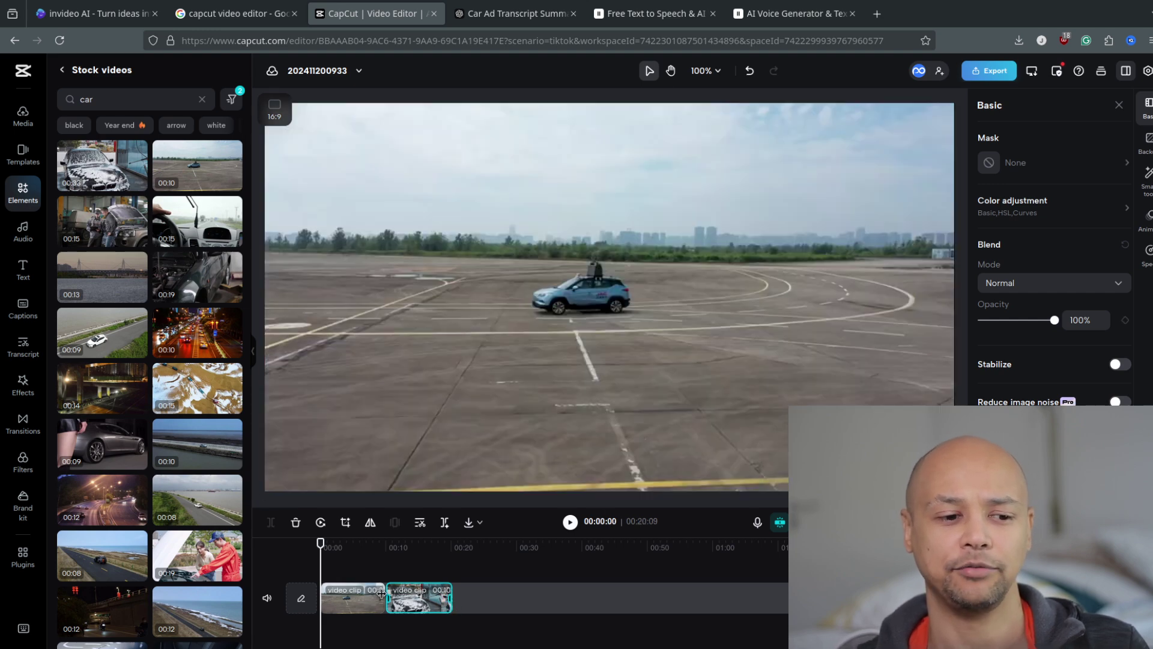
Step: Shorten the blue car and car wash clips to about 6 seconds each, and place similarly trimmed silver car and white car clips before them
drag(374, 598, 404, 599)
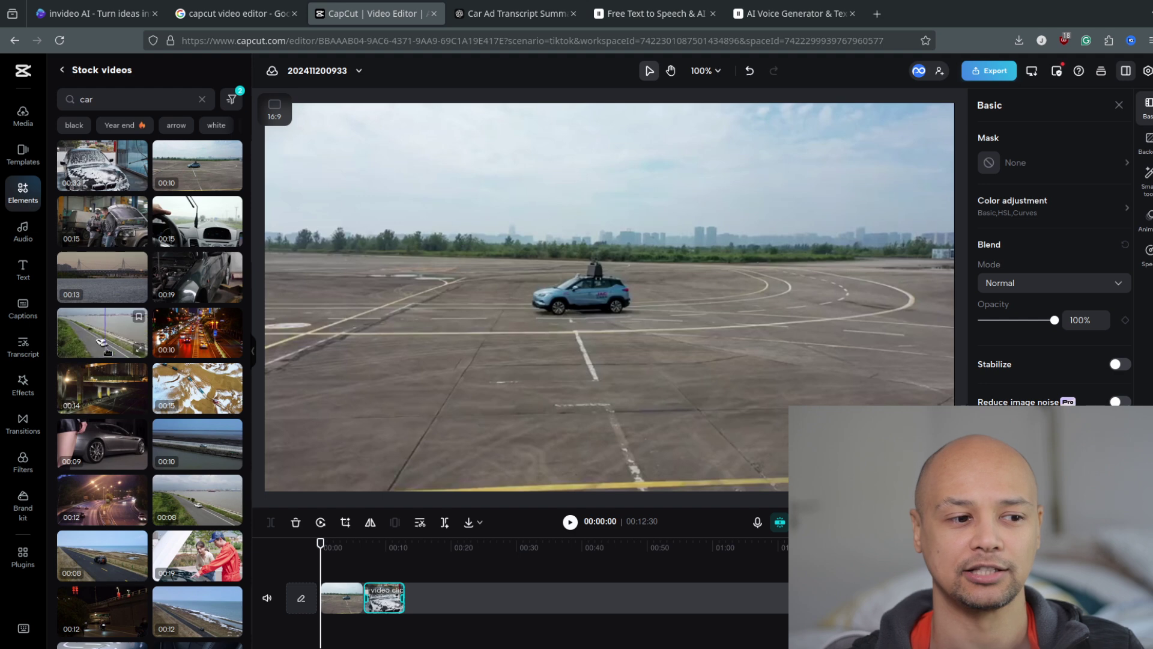
click(100, 341)
click(360, 602)
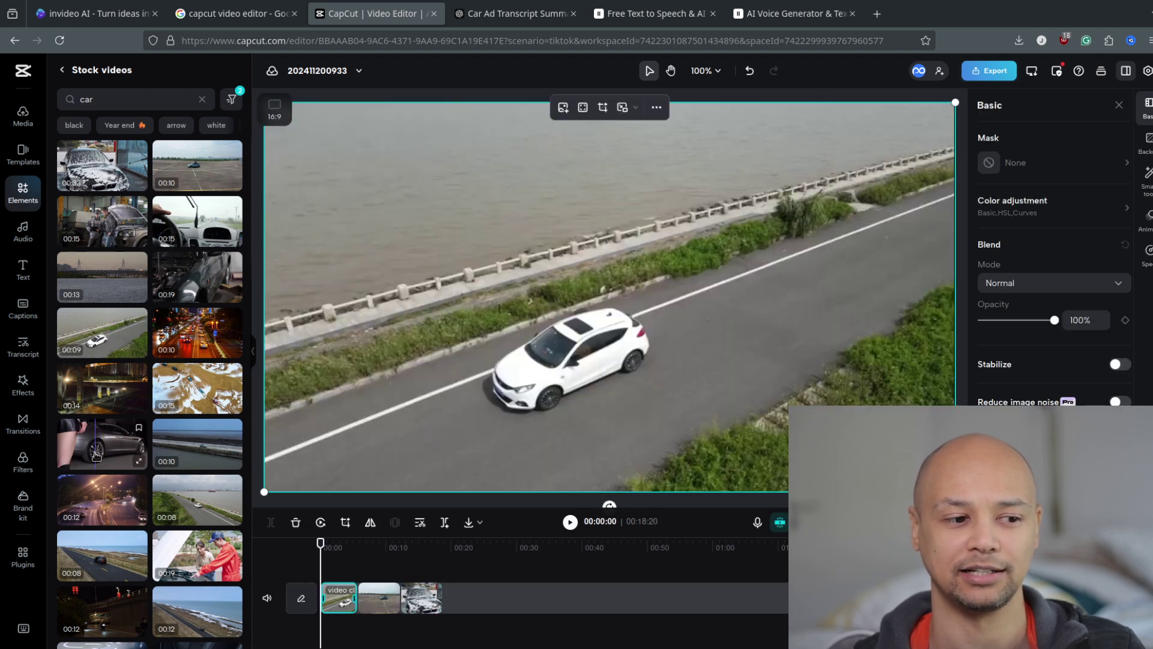
click(487, 623)
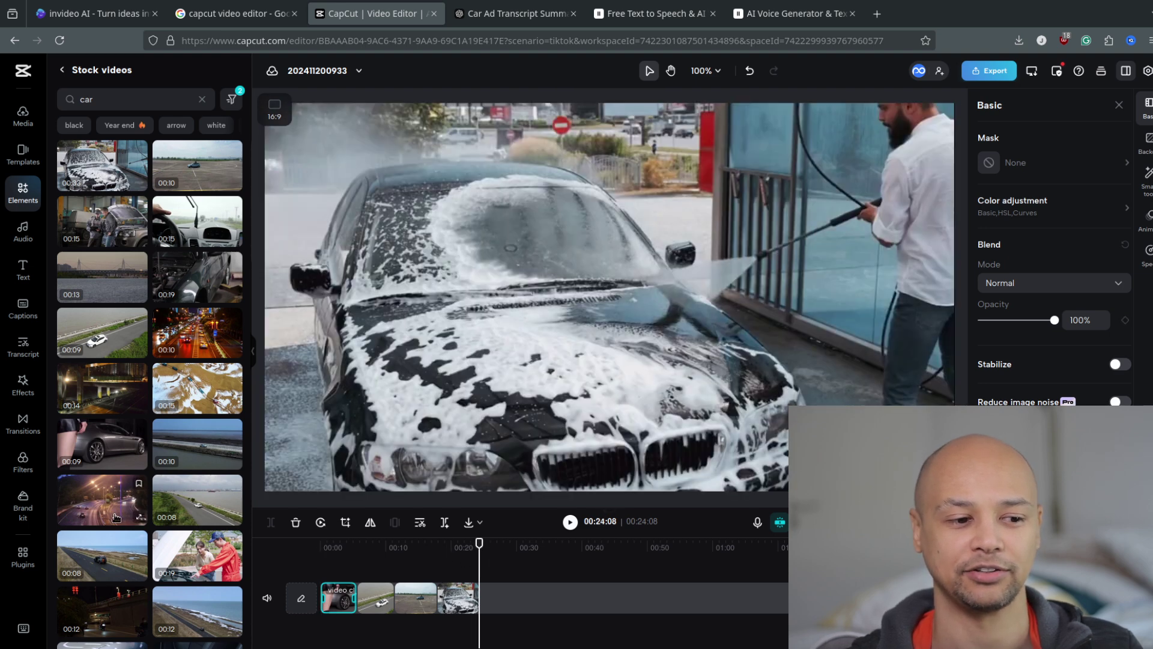
Step: Append the night highway clip after the car wash clip and insert the dark underpass clip before it, each trimmed to about 6 seconds
drag(116, 518, 603, 628)
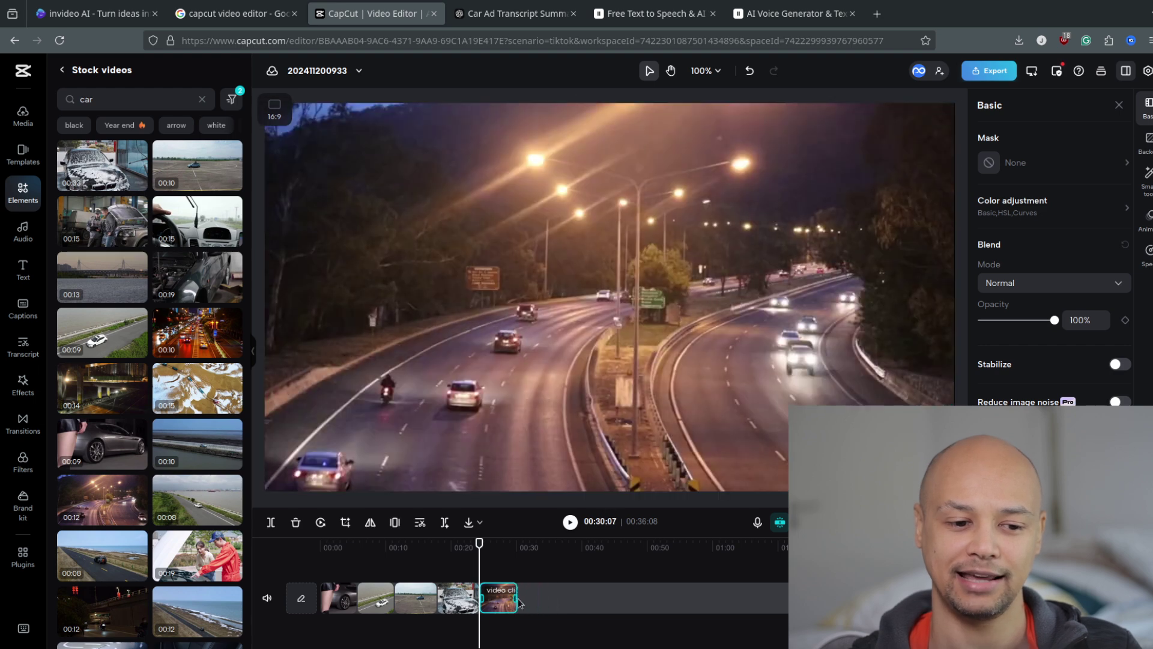
scroll(171, 478, down, 3)
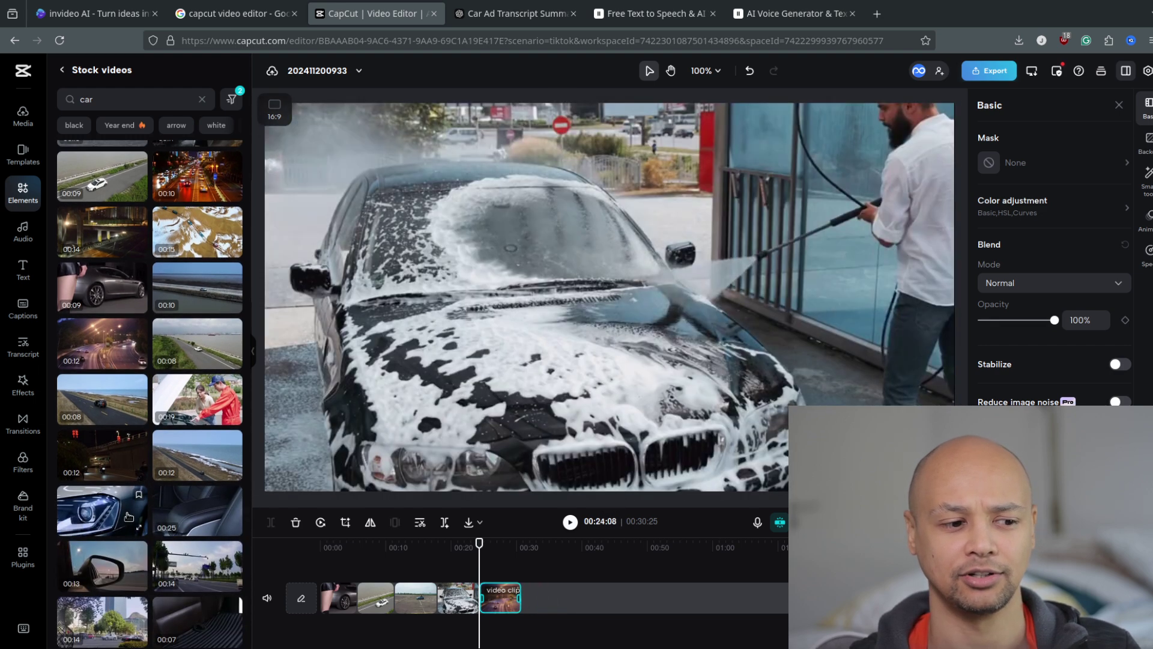
drag(100, 459, 519, 595)
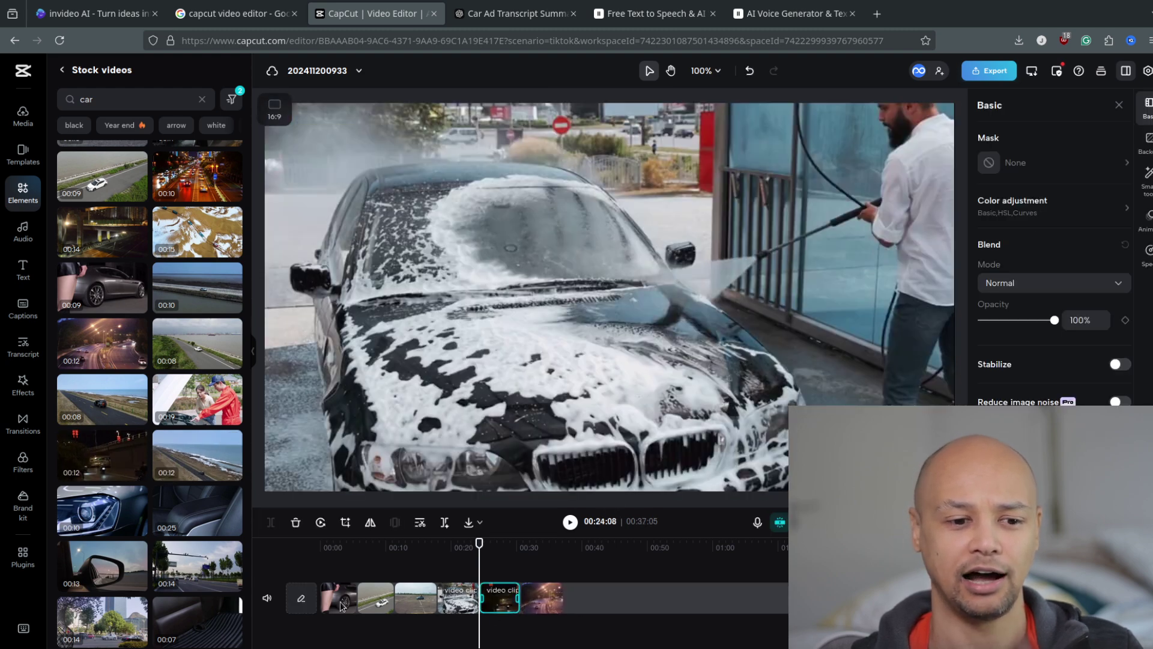
Step: Insert the blue-lit headlight clip between the car wash and dark underpass clips and trim it to about 6 seconds
click(109, 512)
click(538, 602)
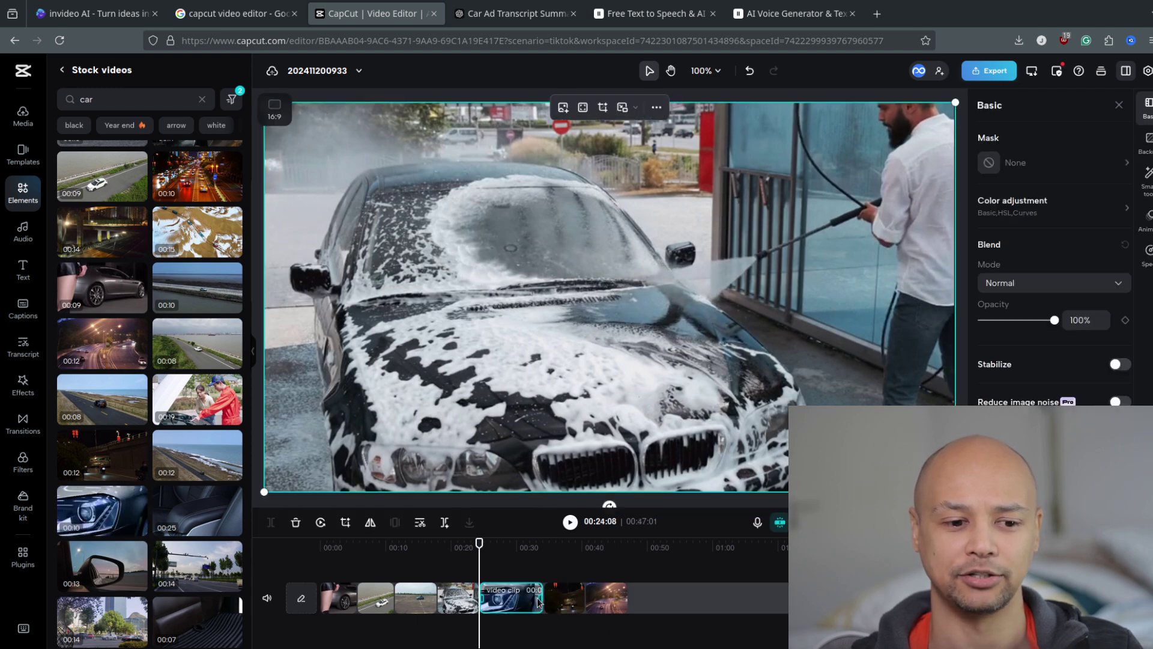
mouse_move(539, 595)
mouse_down()
mouse_move(504, 605)
mouse_move(519, 605)
mouse_up()
Step: Insert the side mirror and tree-lined city street clips between the car wash and headlight clips, trimmed to about 7 and 6 seconds
scroll(96, 473, down, 3)
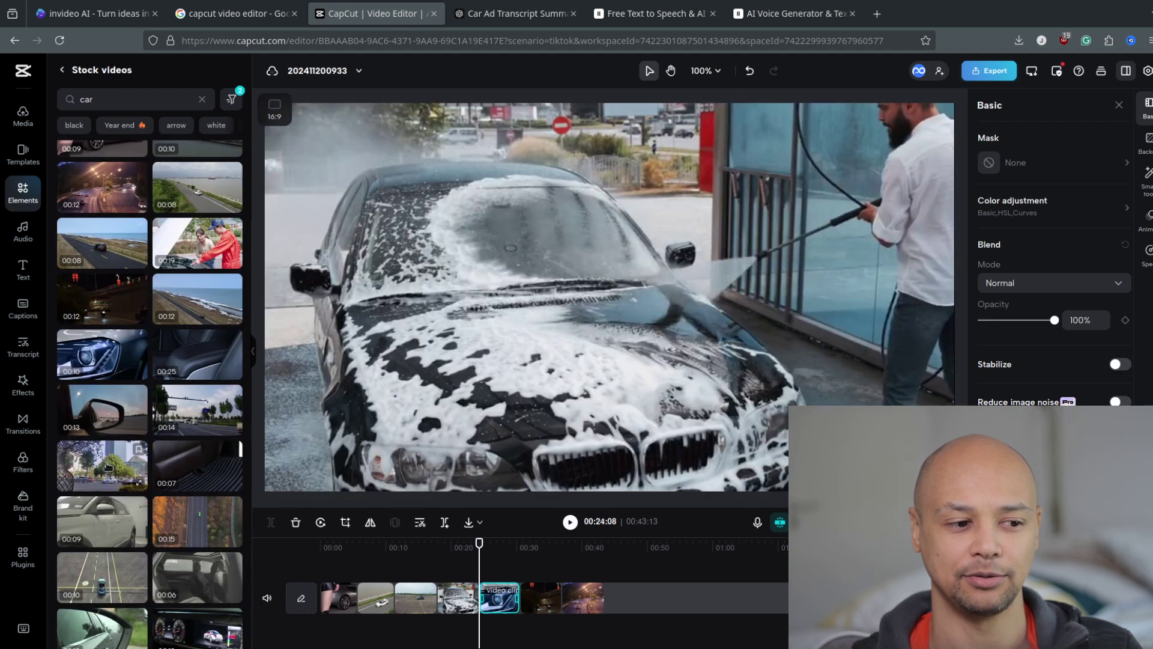
drag(108, 467, 538, 600)
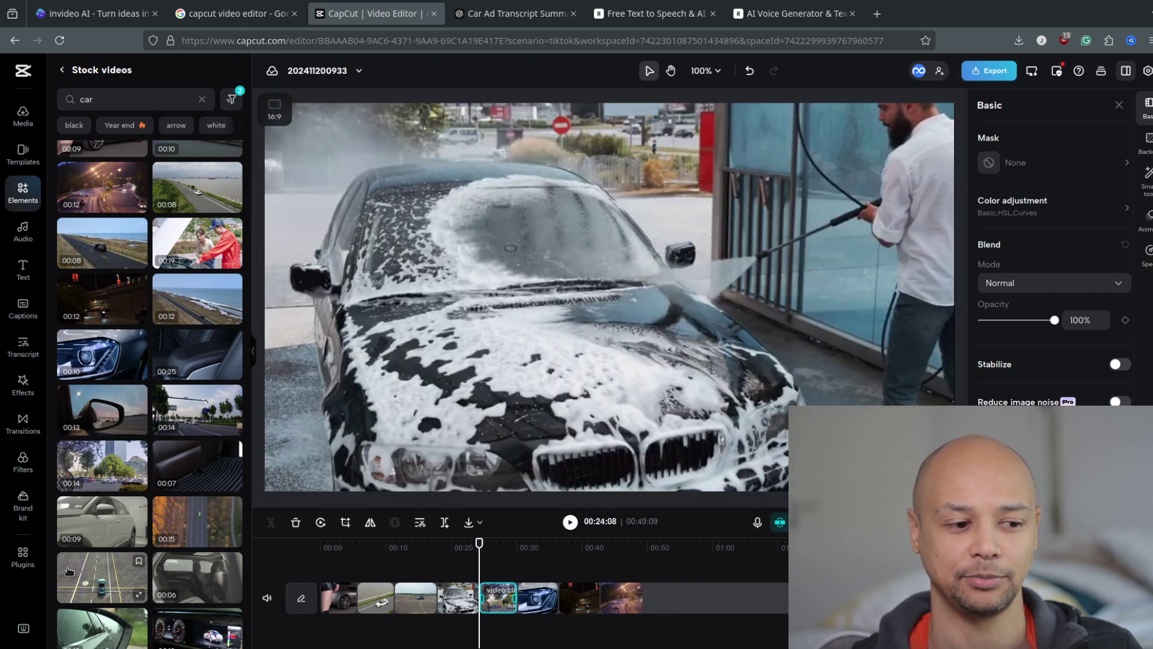
scroll(84, 577, down, 2)
click(82, 553)
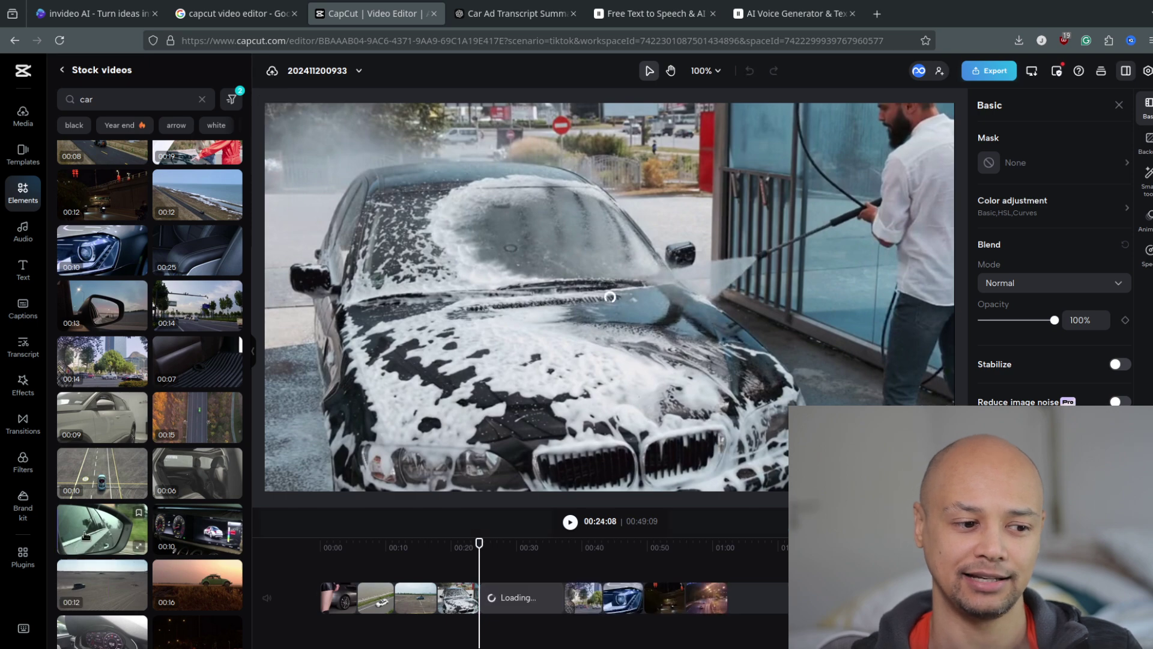
drag(561, 599, 526, 605)
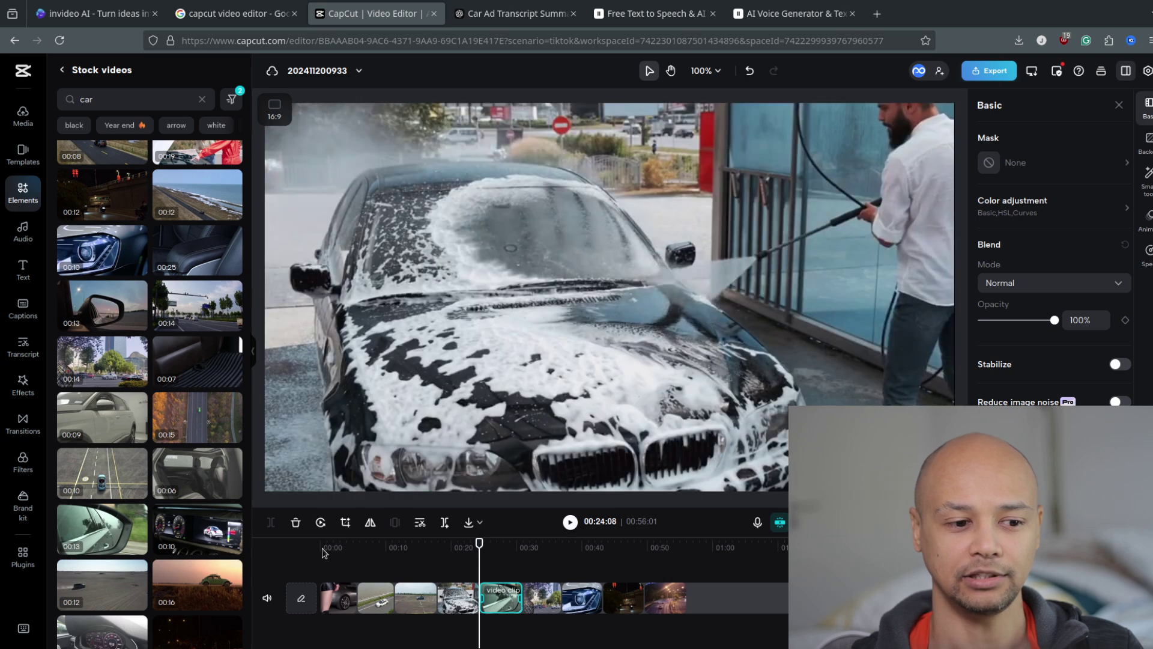
Step: Play back the assembled sequence from the beginning to check it, and return the playhead to the start
click(321, 548)
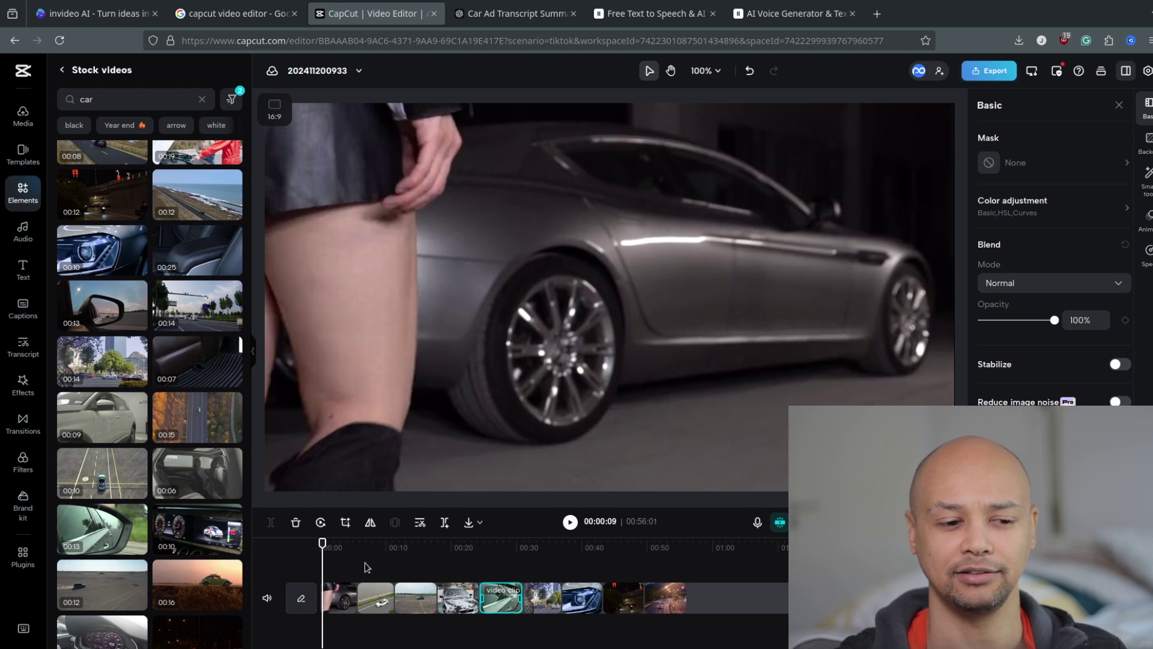
key(space)
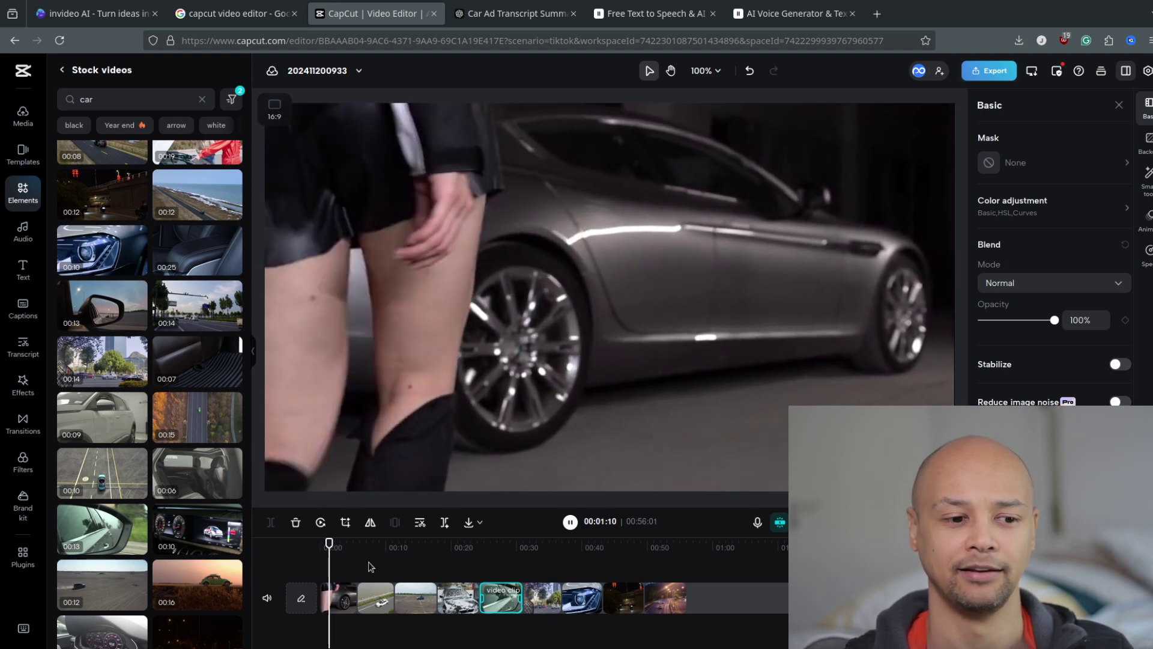
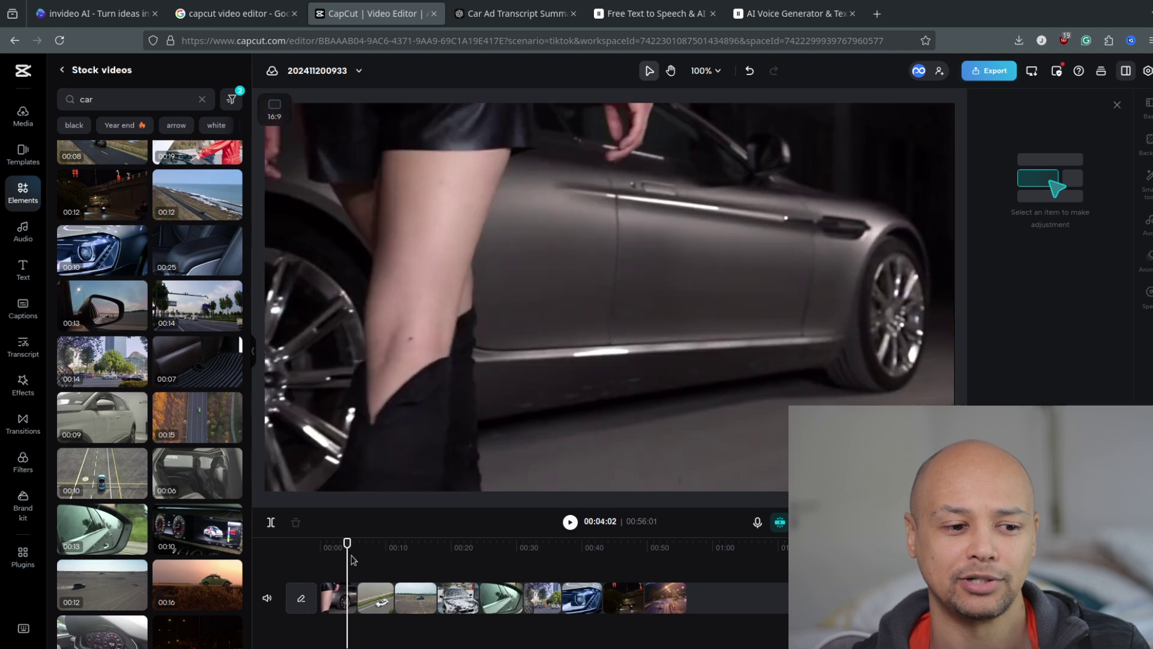
click(335, 550)
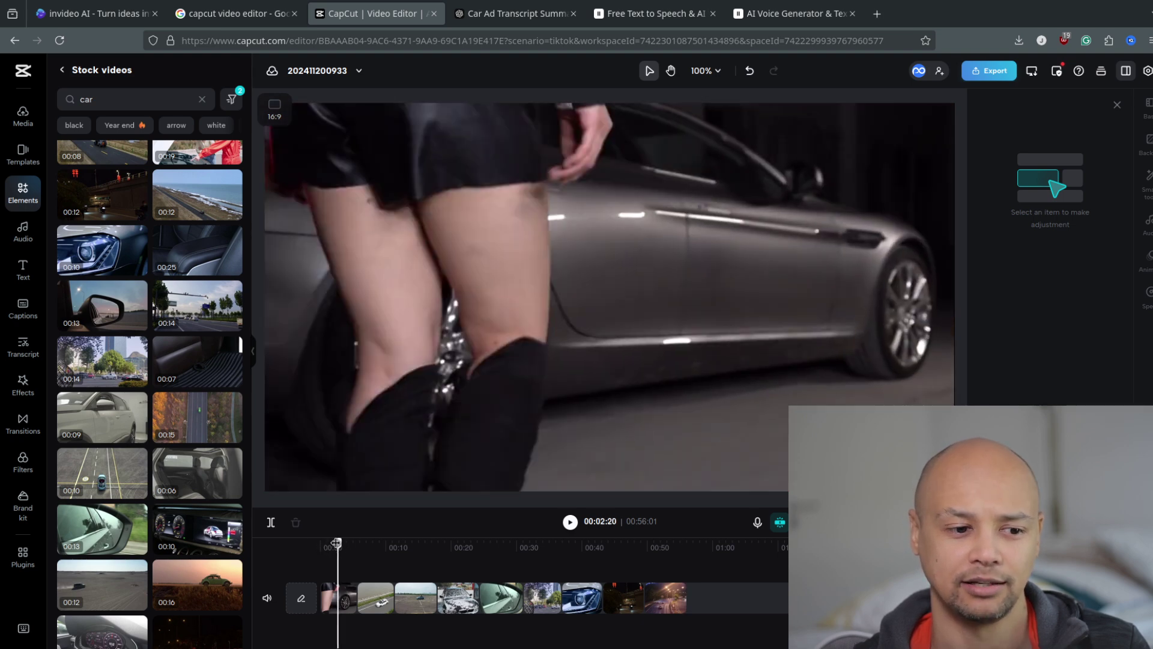
drag(336, 543, 313, 544)
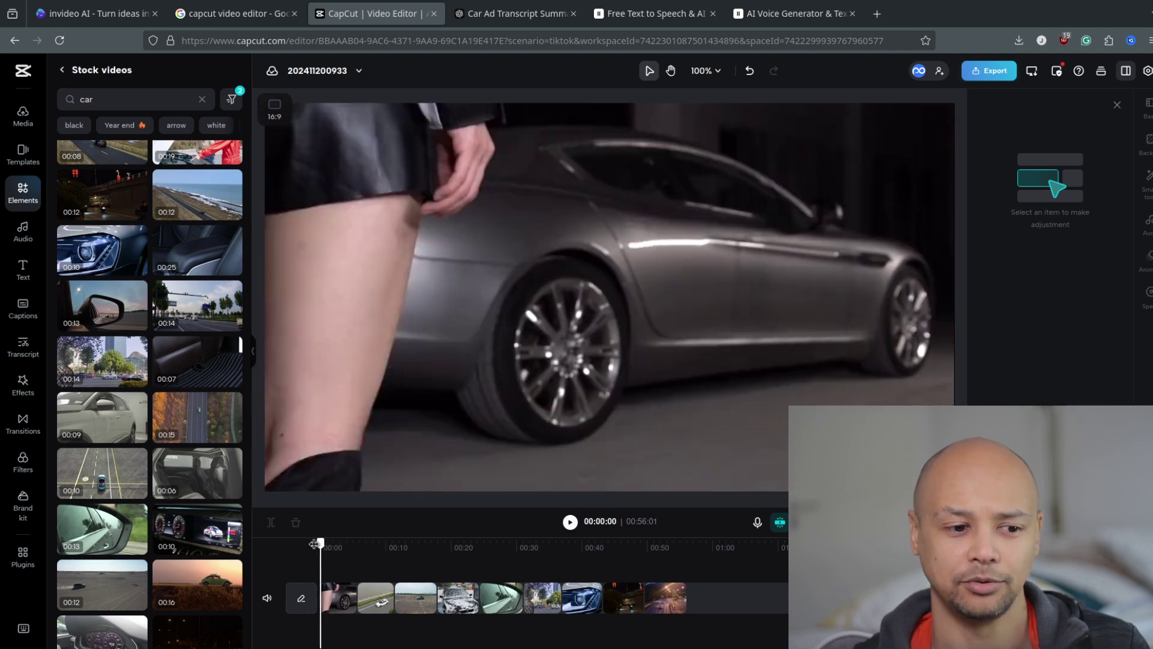
Step: Preview the music track "Hope. City pop.(1145157)", add it from the start of the timeline, and lower its volume to -6.7 dB
click(18, 233)
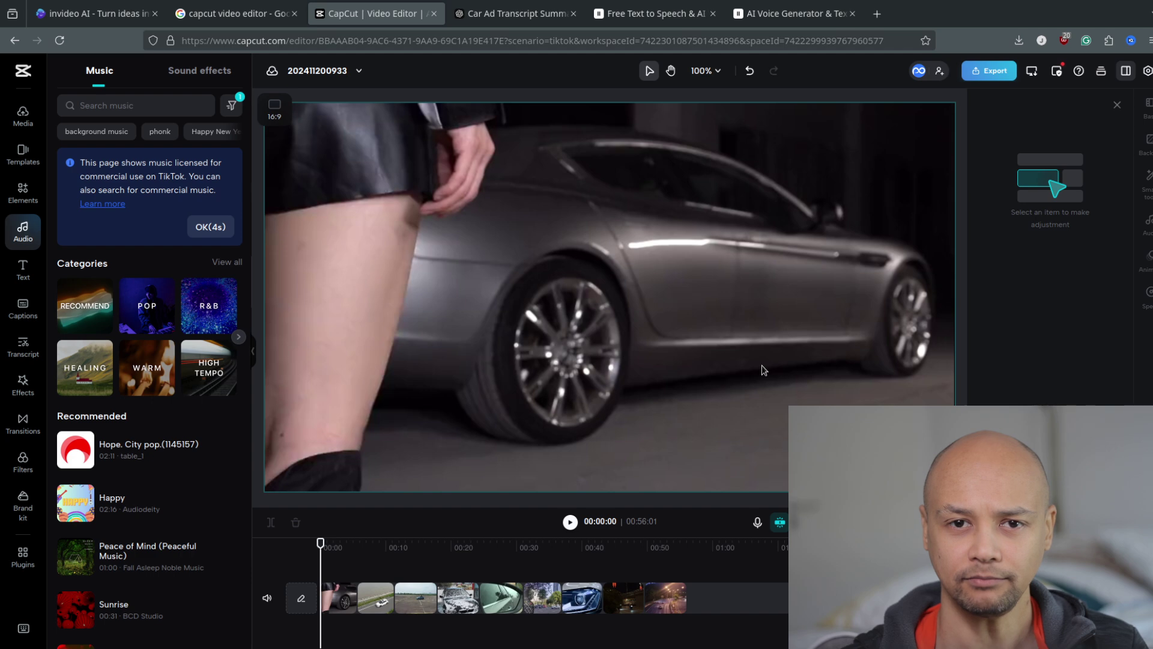
scroll(70, 397, down, 6)
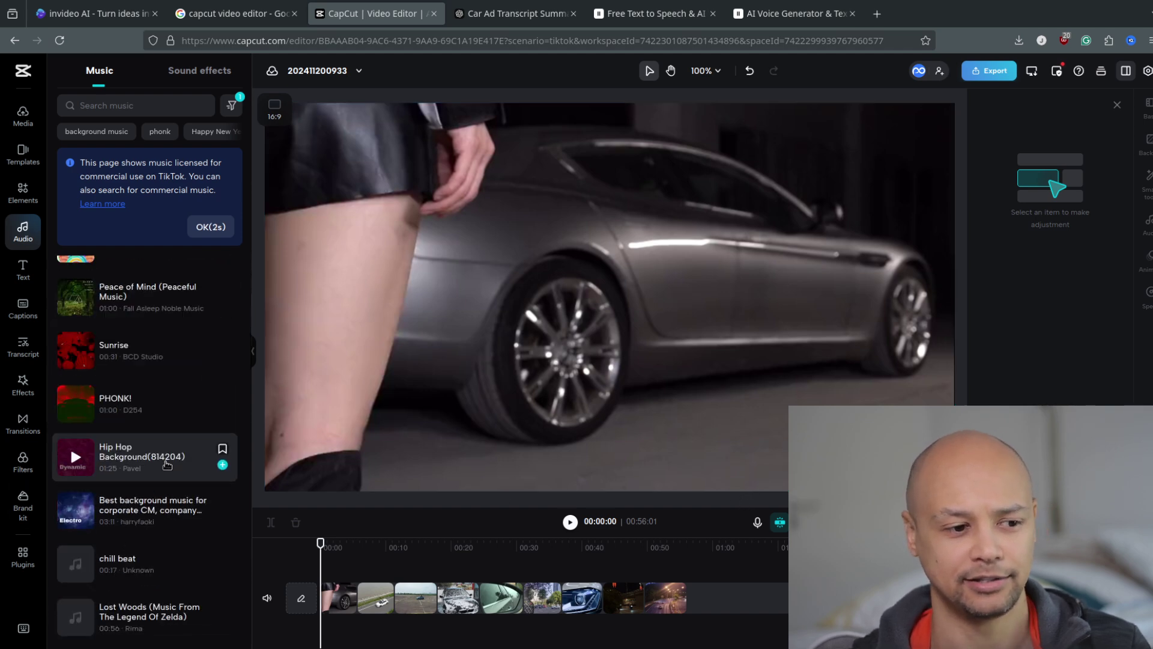
scroll(139, 467, down, 10)
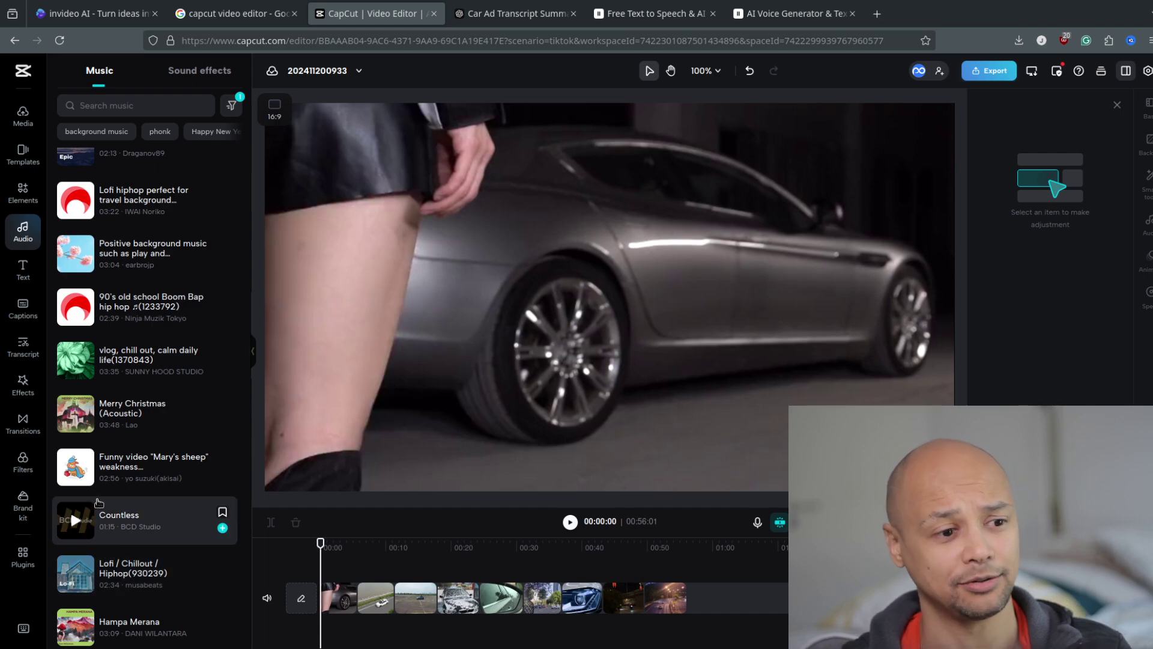
scroll(97, 502, up, 15)
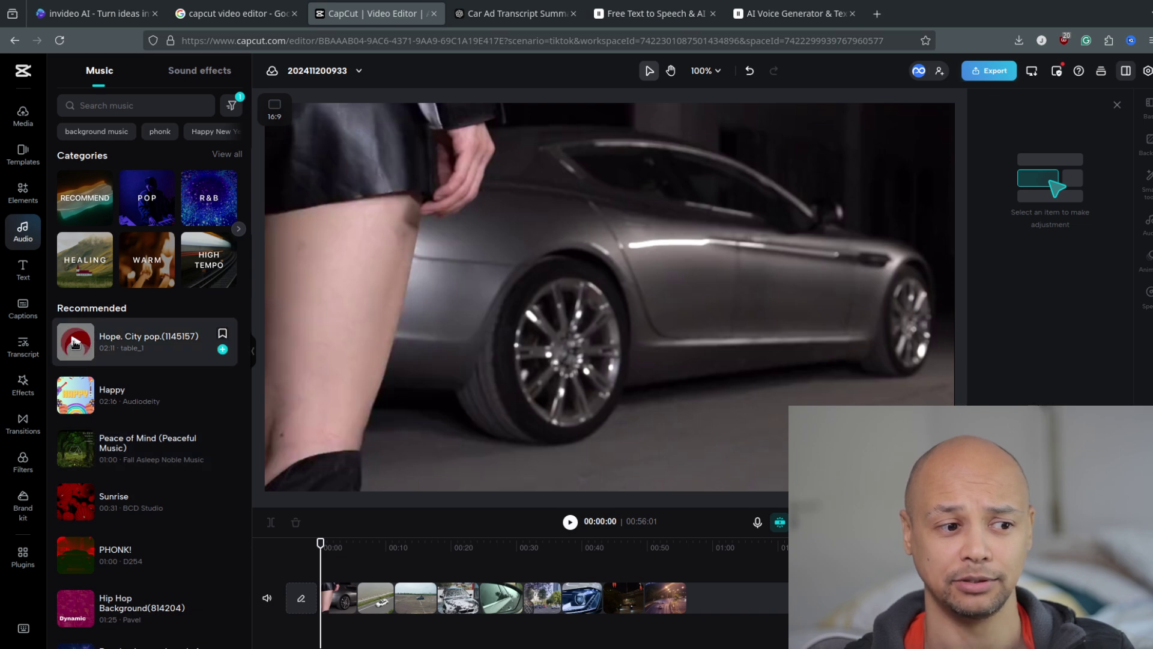
click(76, 342)
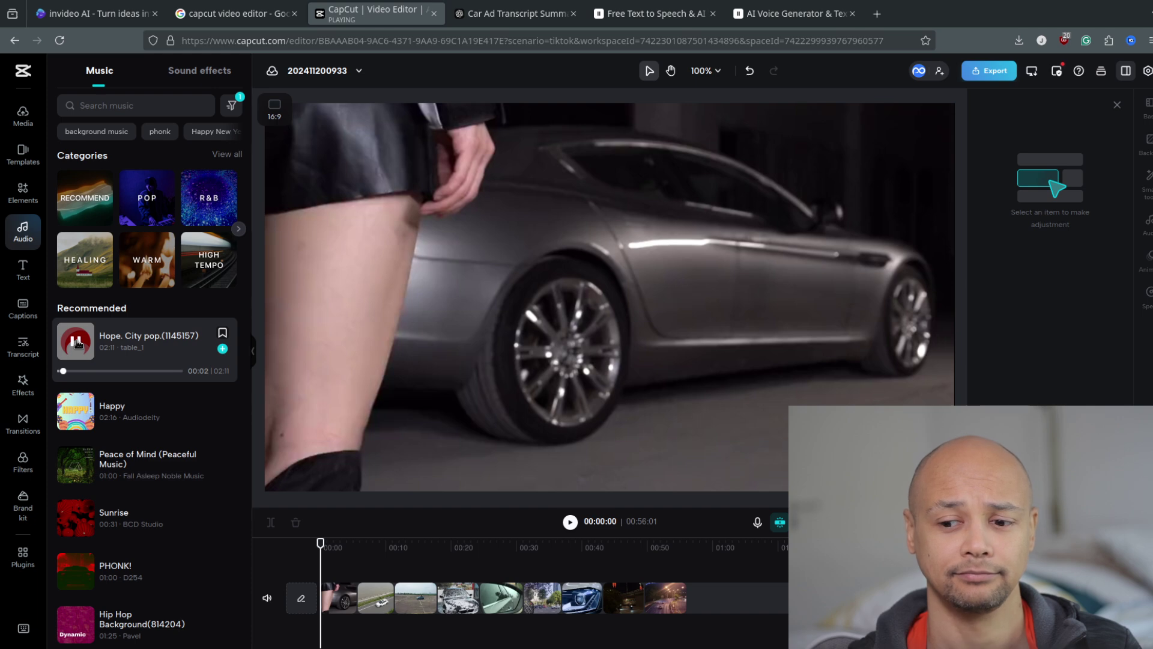
click(222, 349)
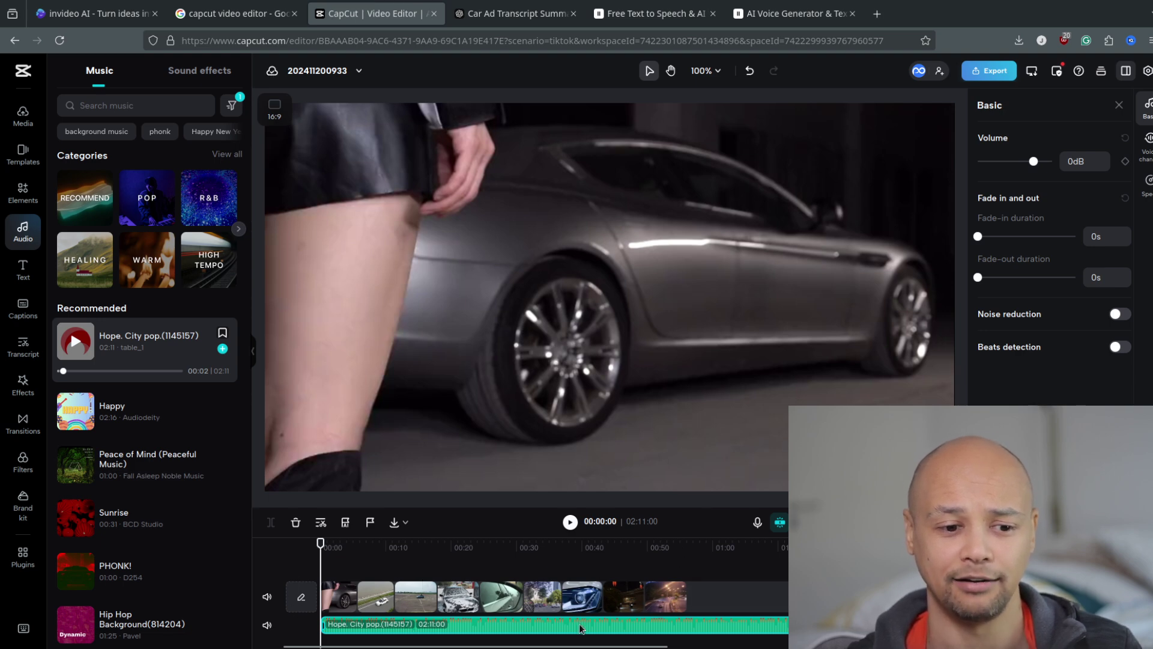
drag(1038, 162, 1030, 161)
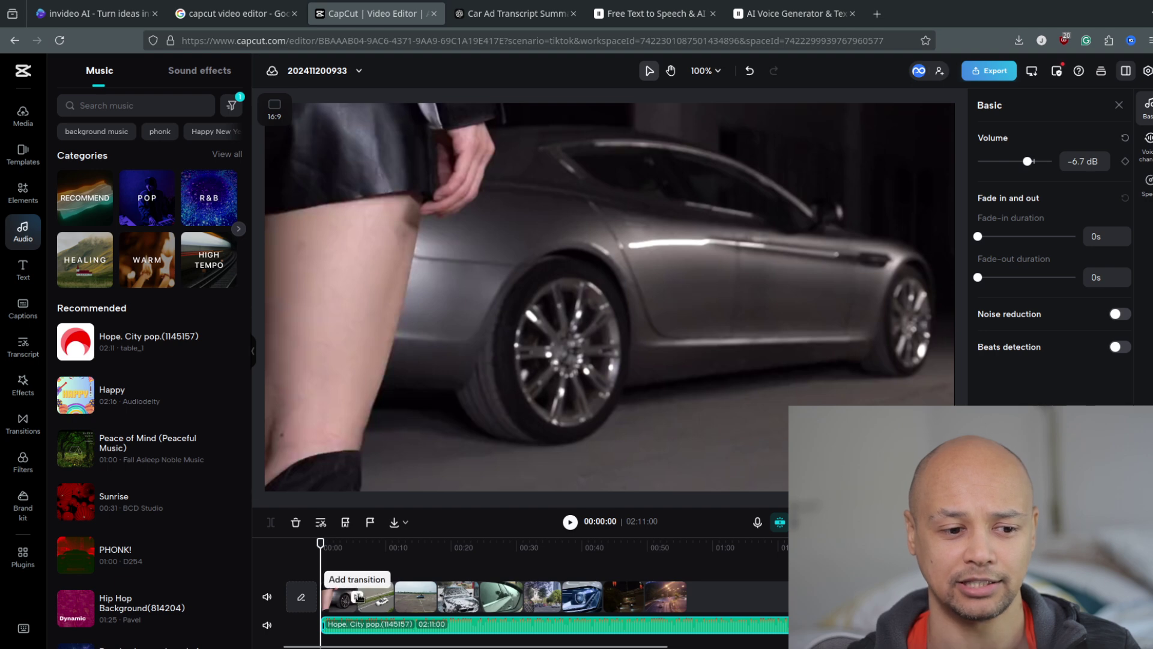
Step: Add a Black Fade transition between the silver and white car clips and a Mix transition between the white and blue car clips
click(23, 423)
click(127, 421)
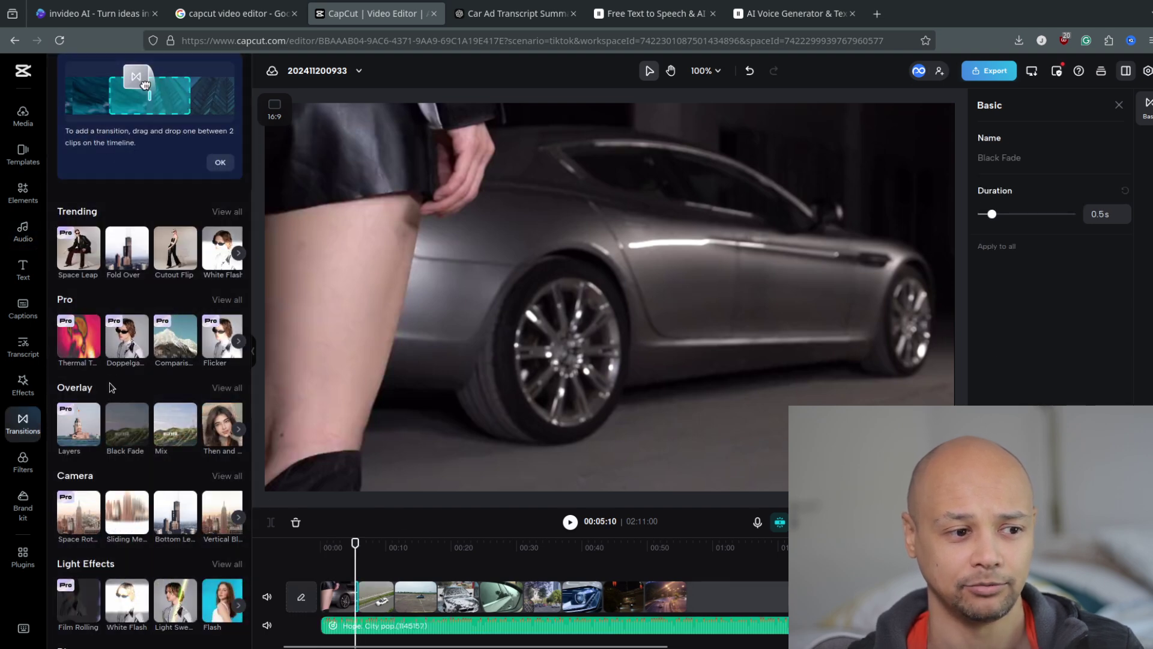
scroll(128, 415, down, 1)
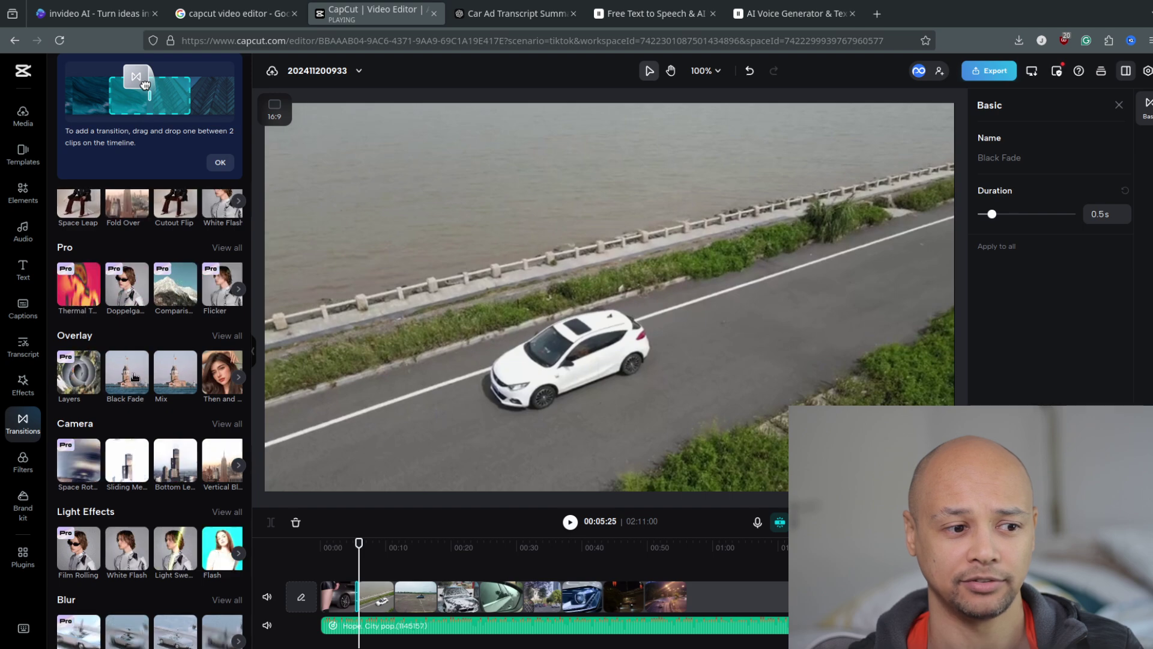
click(175, 373)
click(395, 596)
click(140, 381)
click(175, 372)
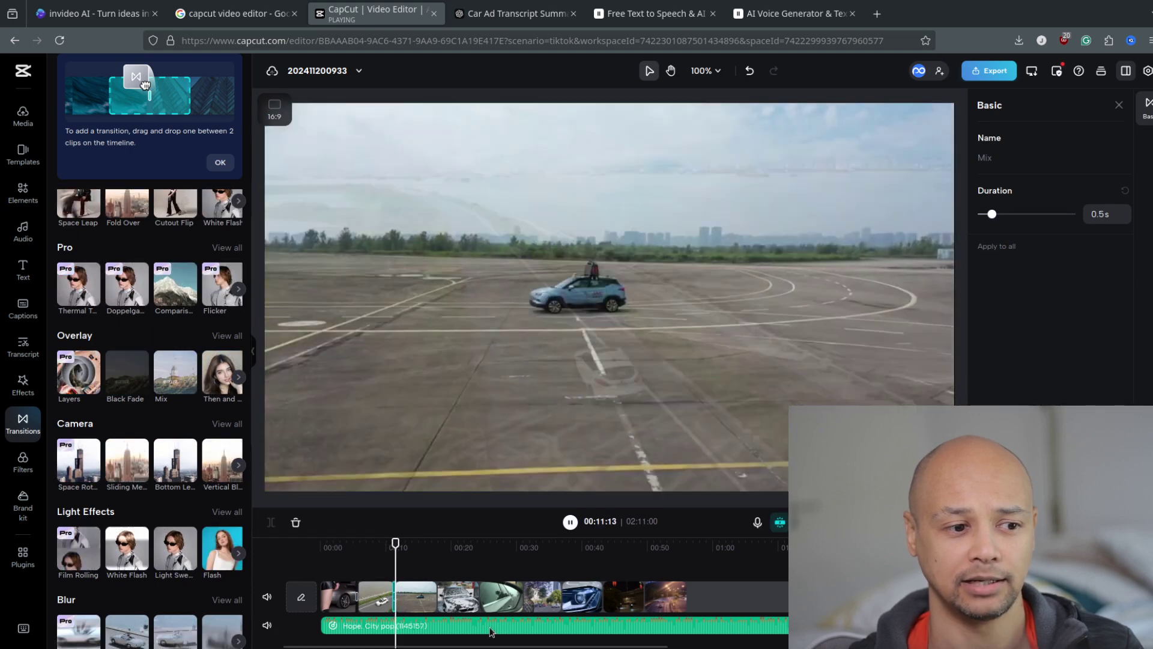
Step: Add a Then and Now transition between the blue car and car wash clips, and Black Fade transitions at both ends of the side mirror clip
click(437, 596)
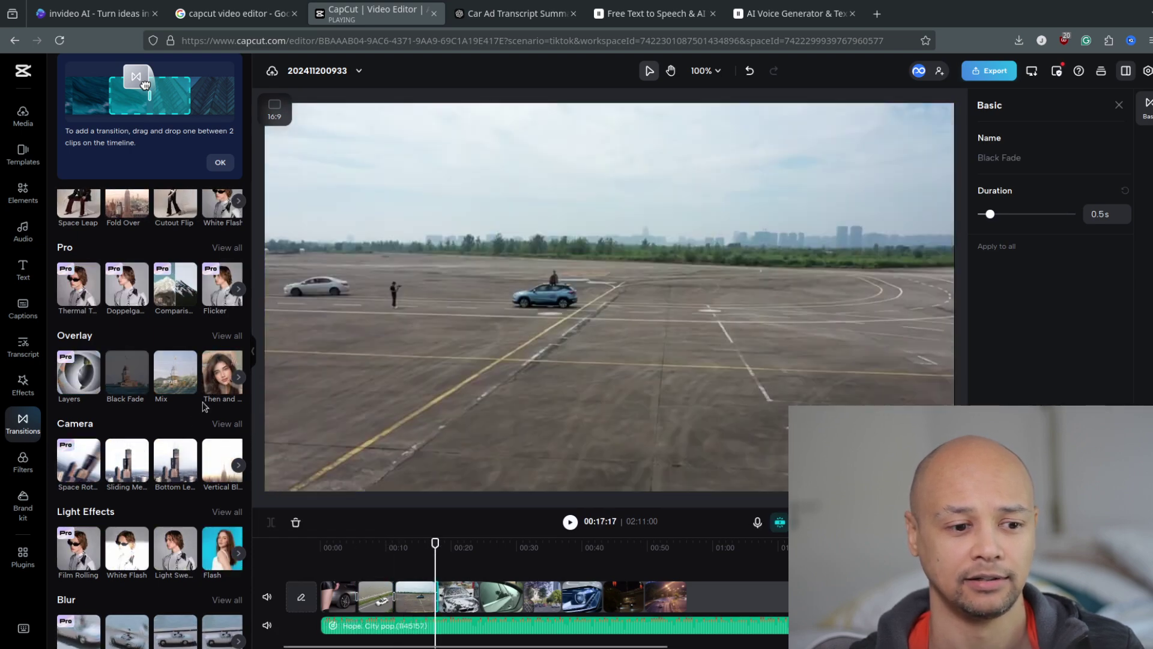
click(223, 372)
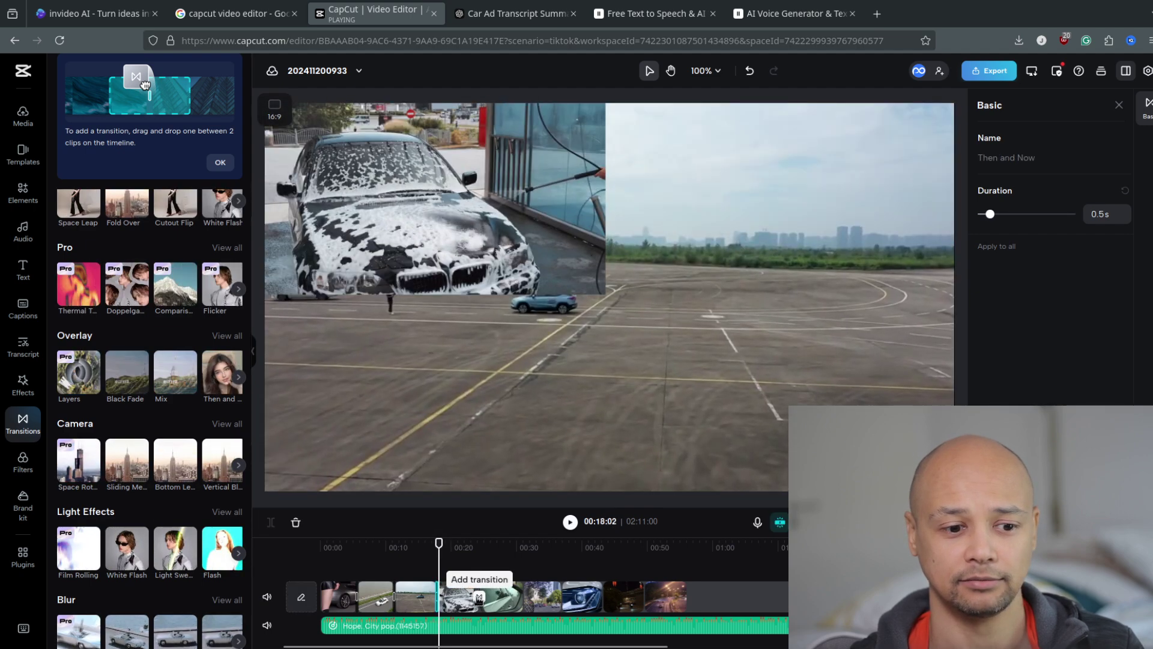
click(478, 596)
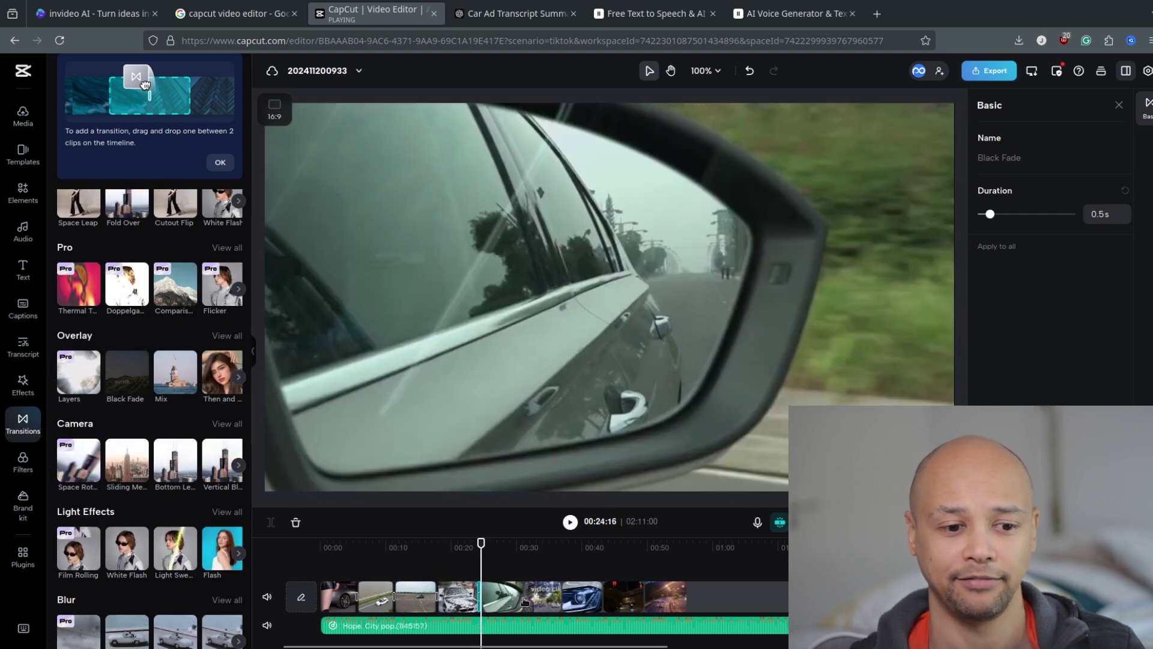
click(523, 597)
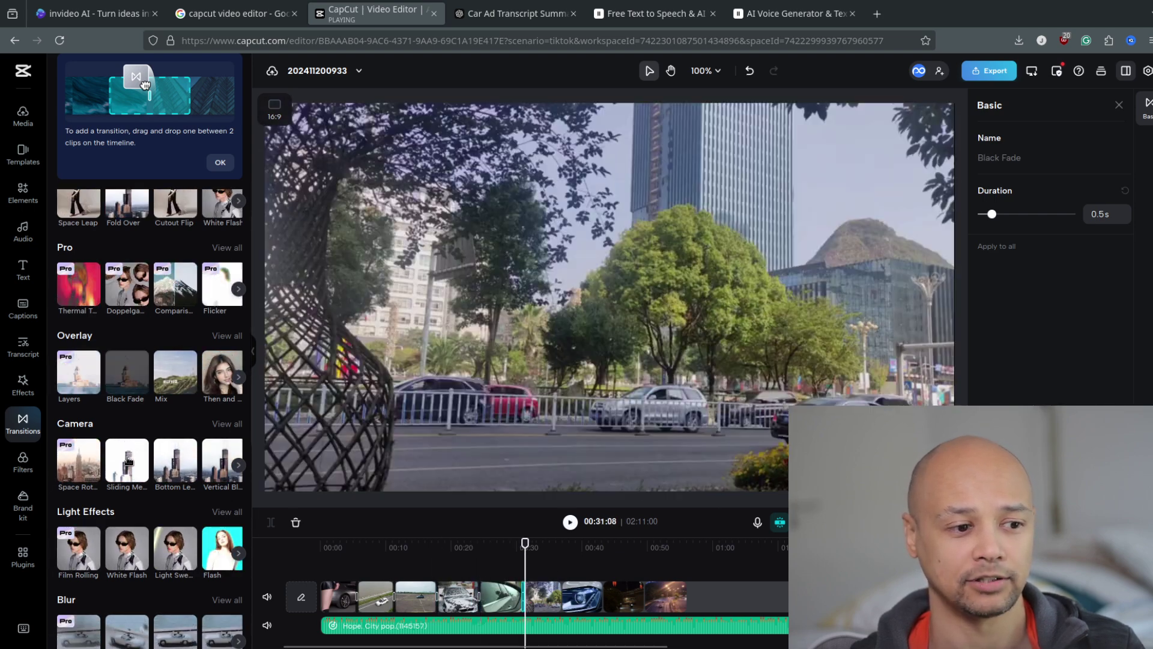
Step: Add a Bottom Left II transition between the headlight and underpass clips, and Vertical Blur II between the underpass and night highway clips
click(603, 596)
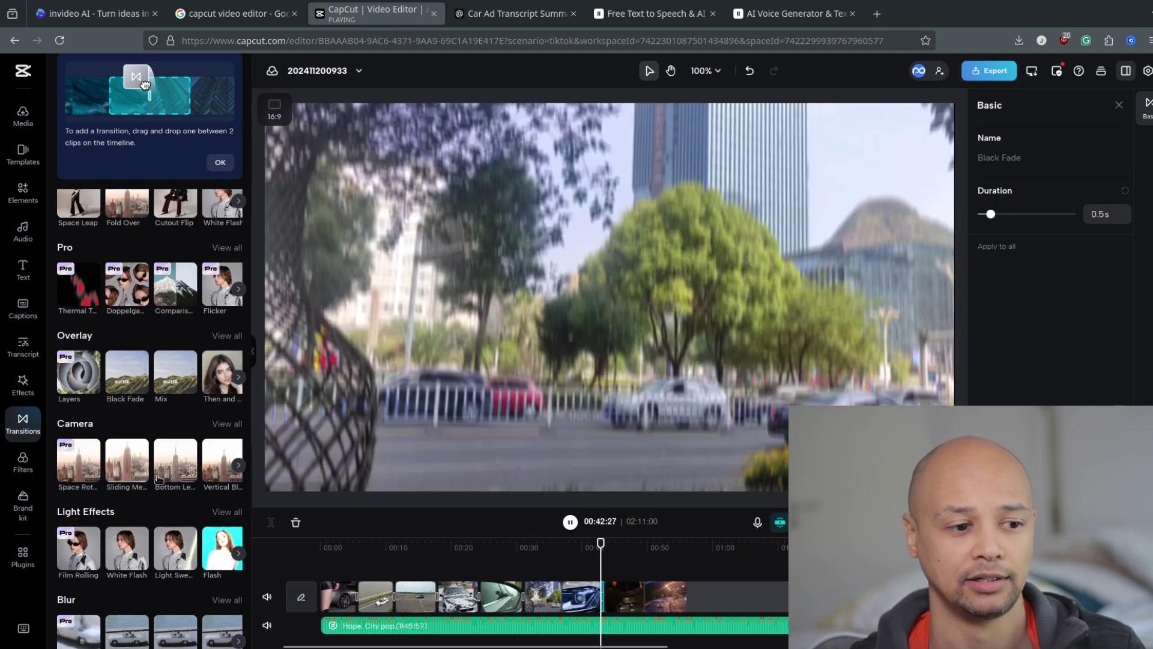
click(158, 478)
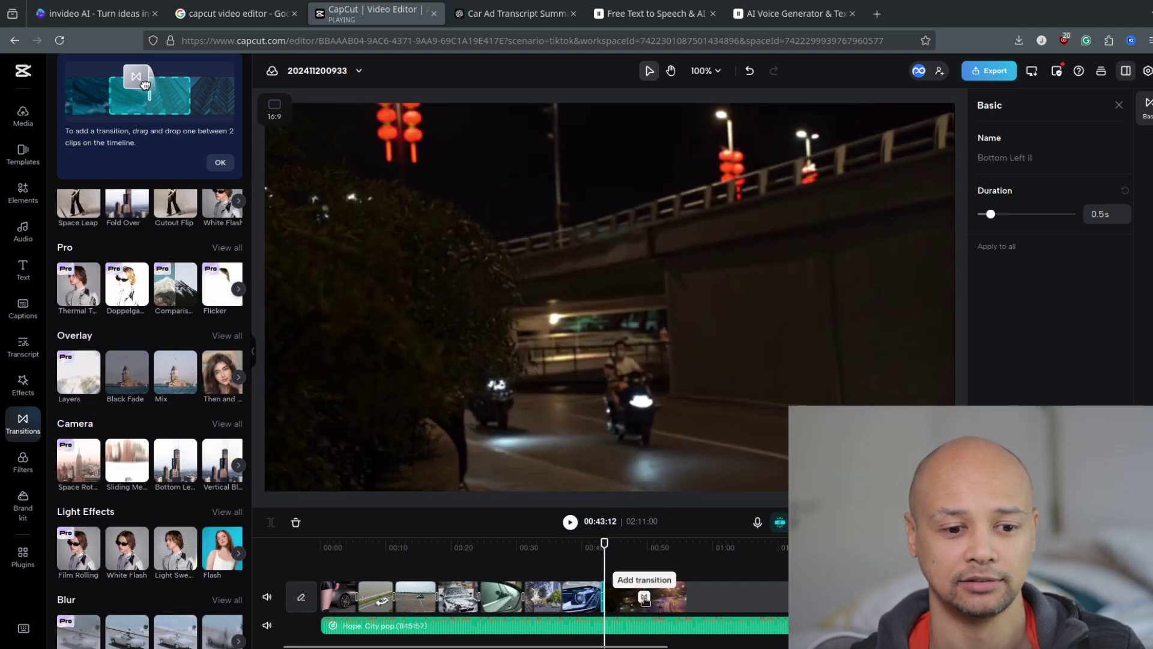
click(643, 597)
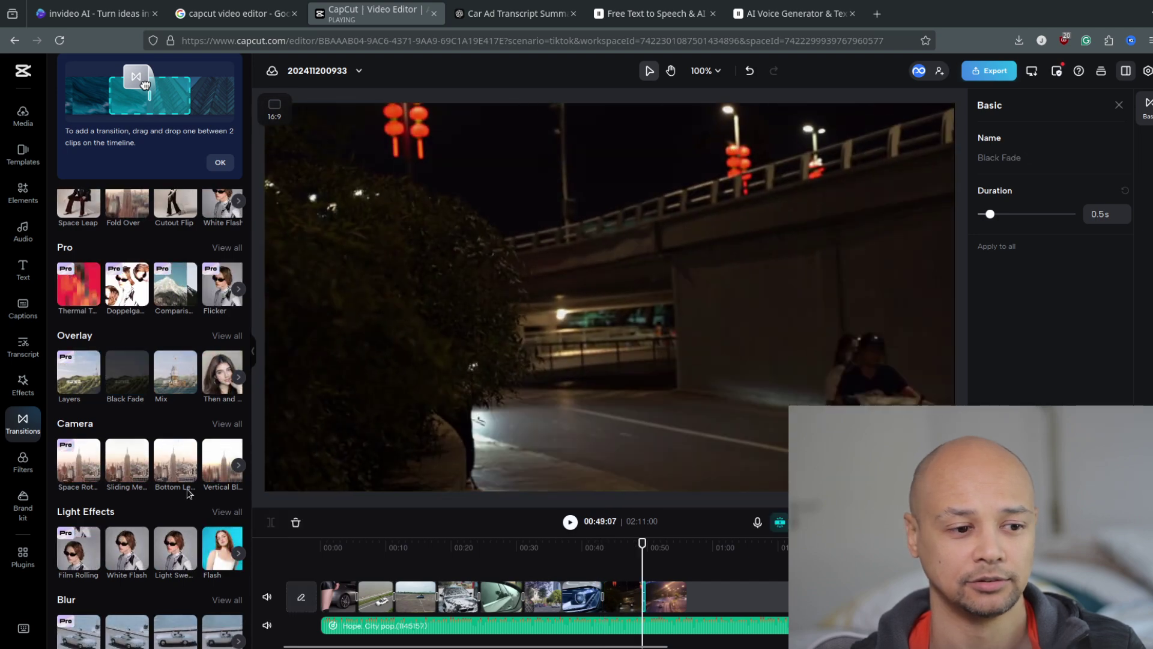
click(223, 459)
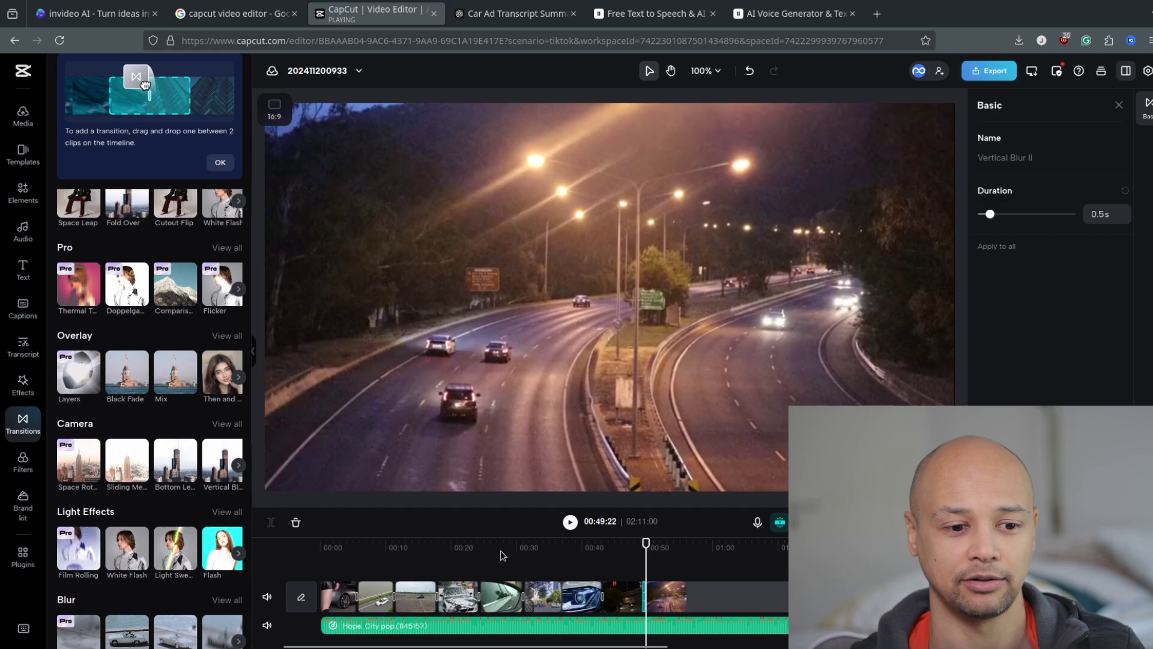
Step: Try to add Light Effects transitions to the car wash, blue car and white car clips on the timeline
click(503, 554)
click(501, 596)
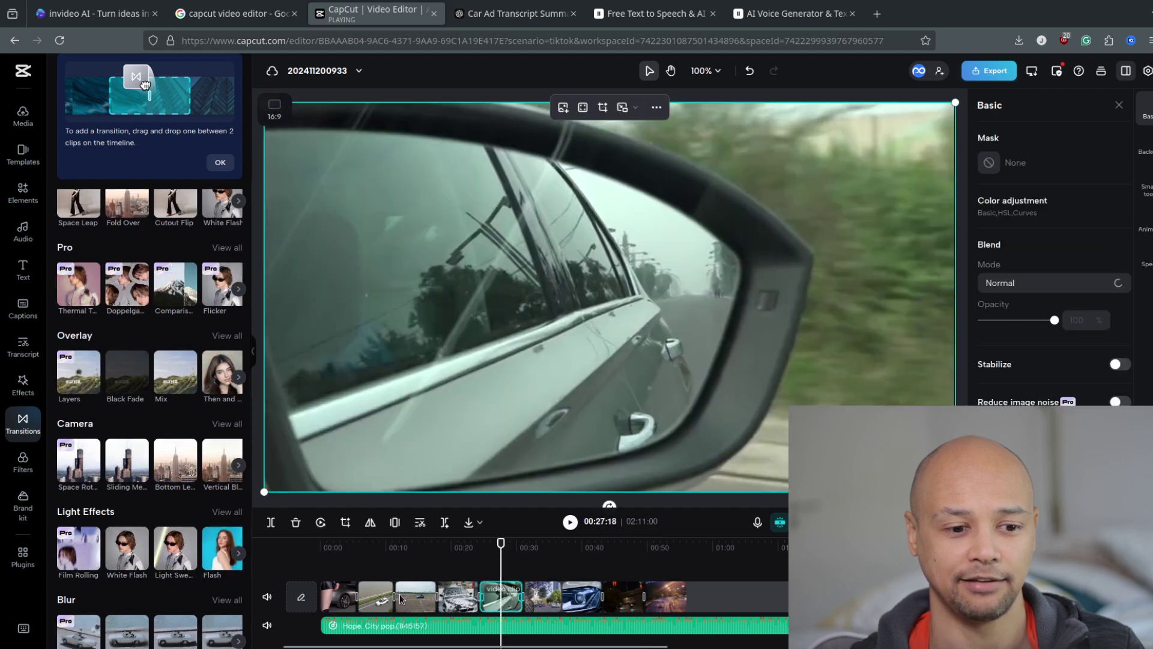
click(458, 597)
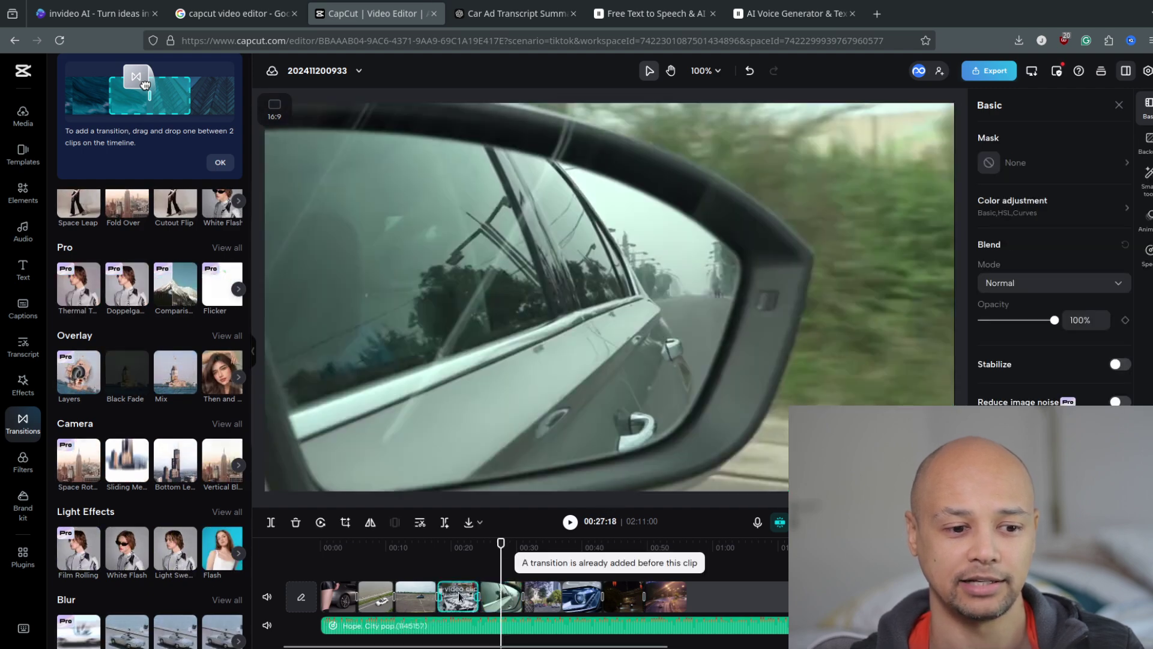
click(415, 547)
click(213, 548)
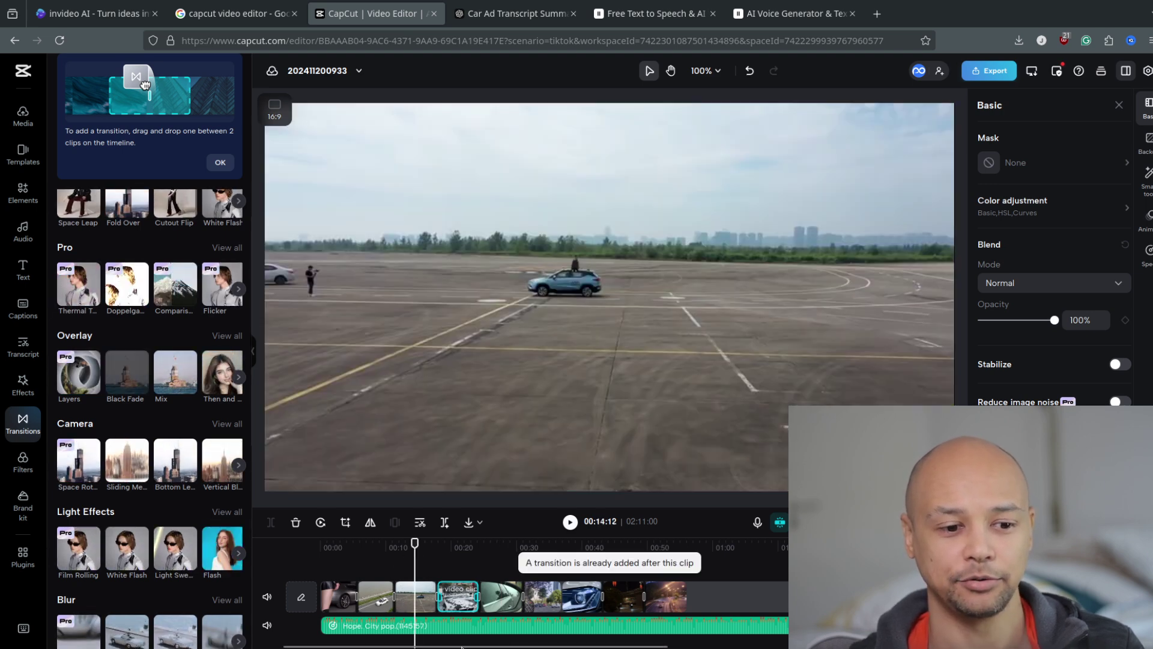
click(412, 608)
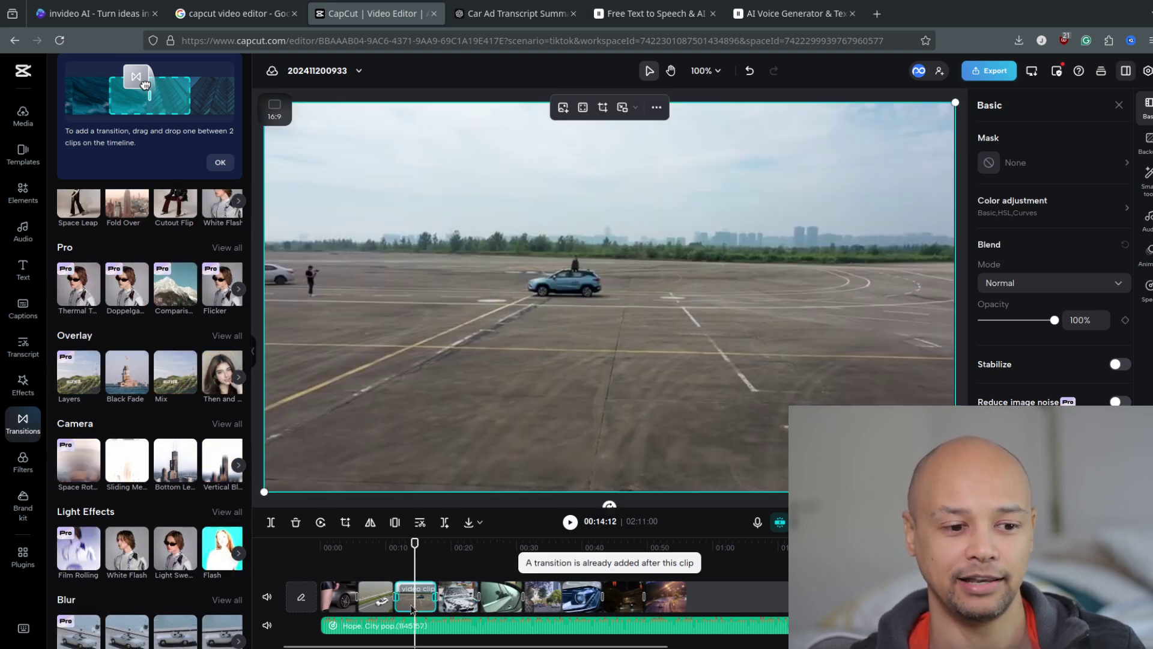
click(175, 548)
click(374, 599)
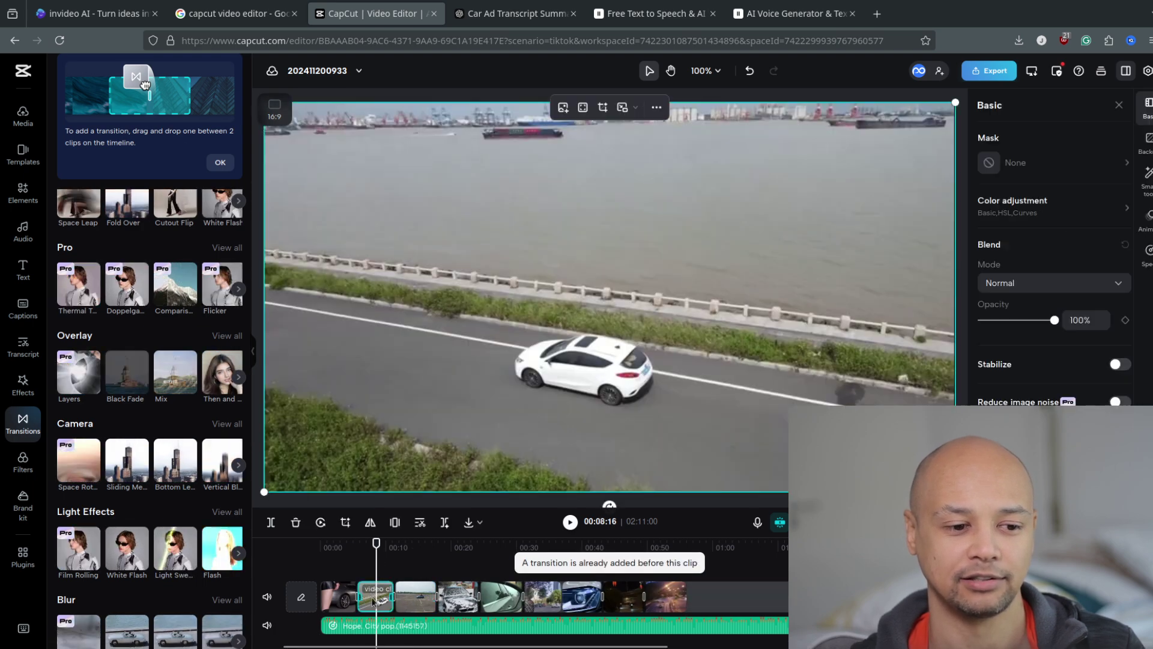
click(126, 547)
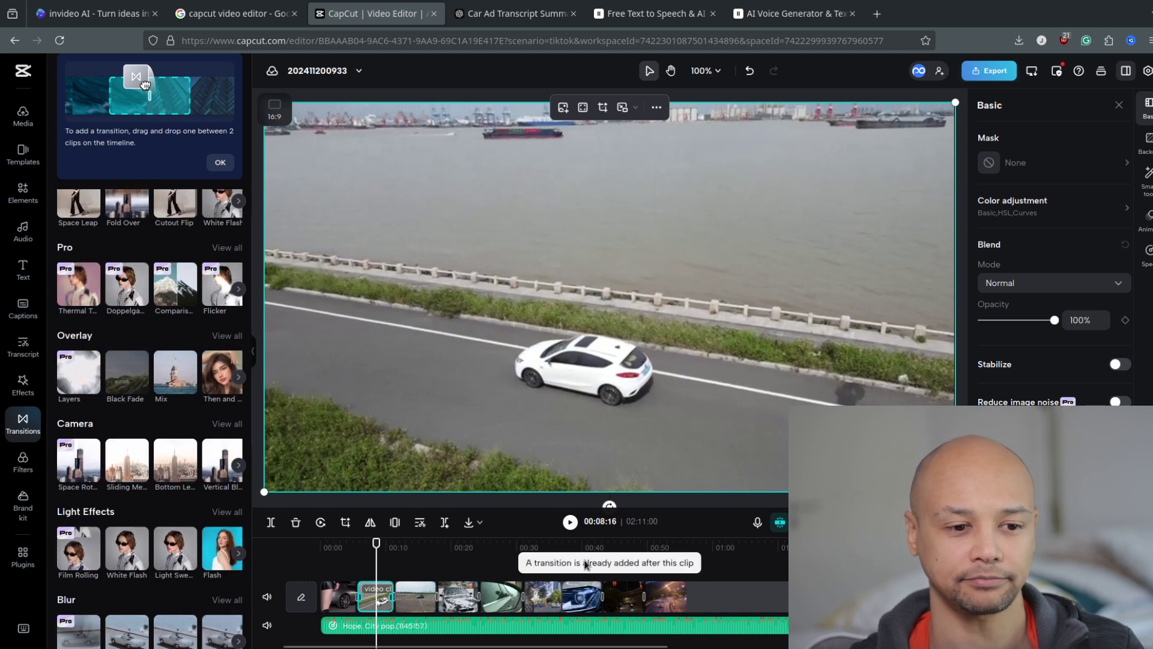
Step: Play the edited sequence from the start of the timeline and pause it during the car wash clip
drag(346, 559, 321, 549)
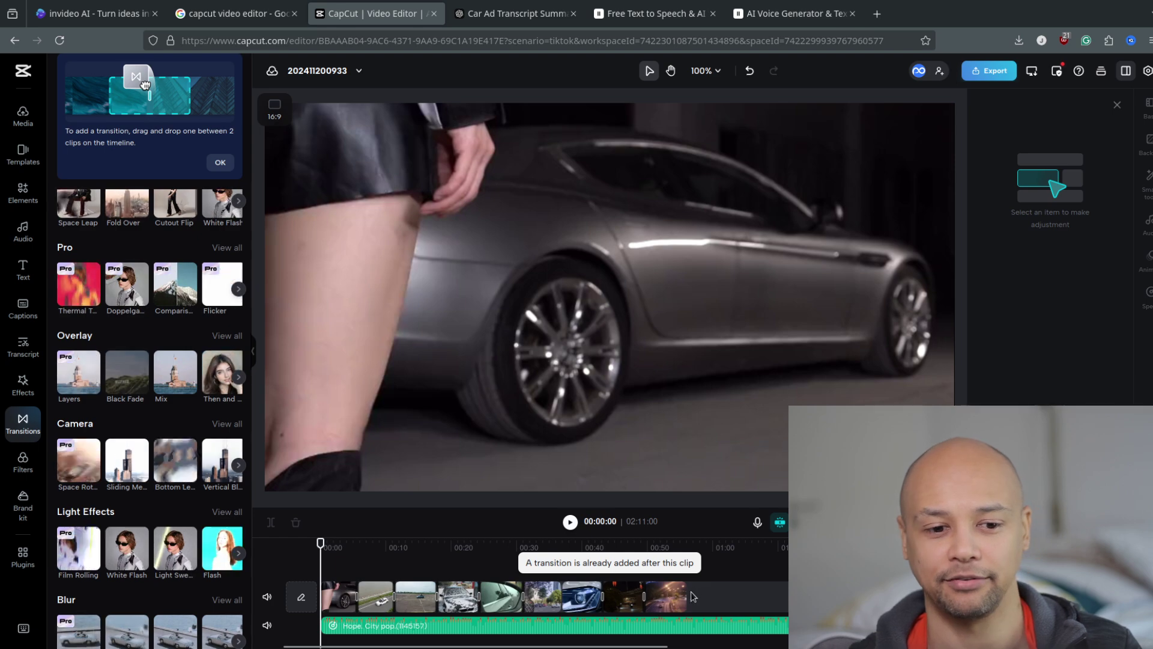
key(space)
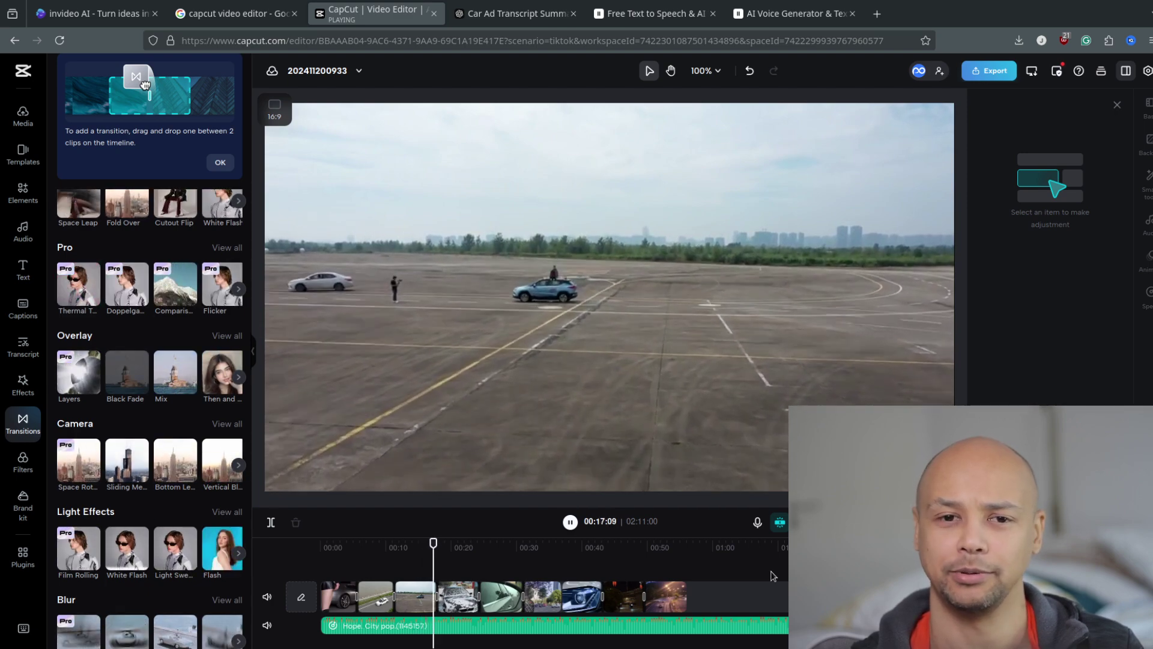
key(space)
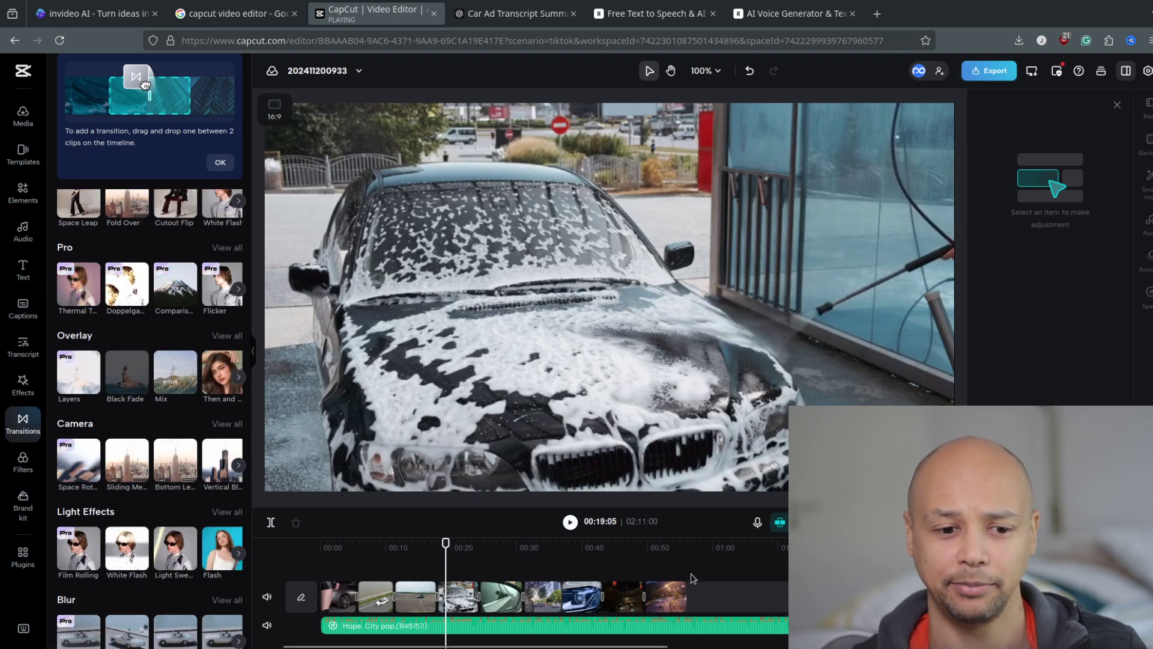
Step: Split the music track at the end of the night highway clip (00:56:01) and delete the leftover music
drag(678, 555, 720, 546)
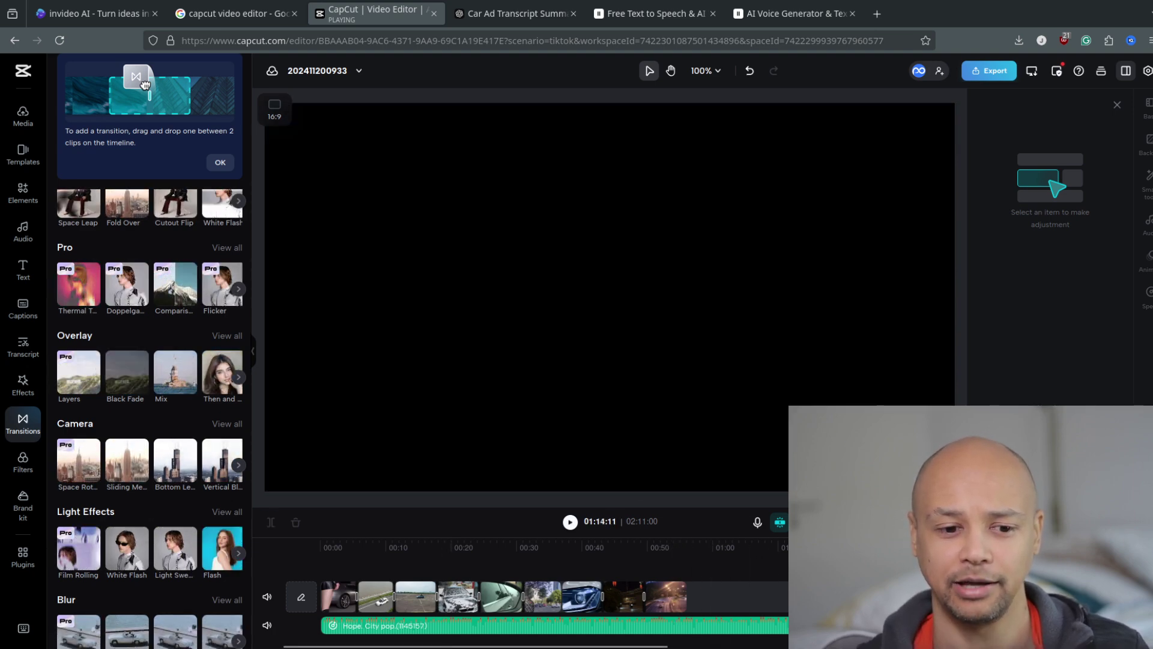
drag(793, 556, 699, 560)
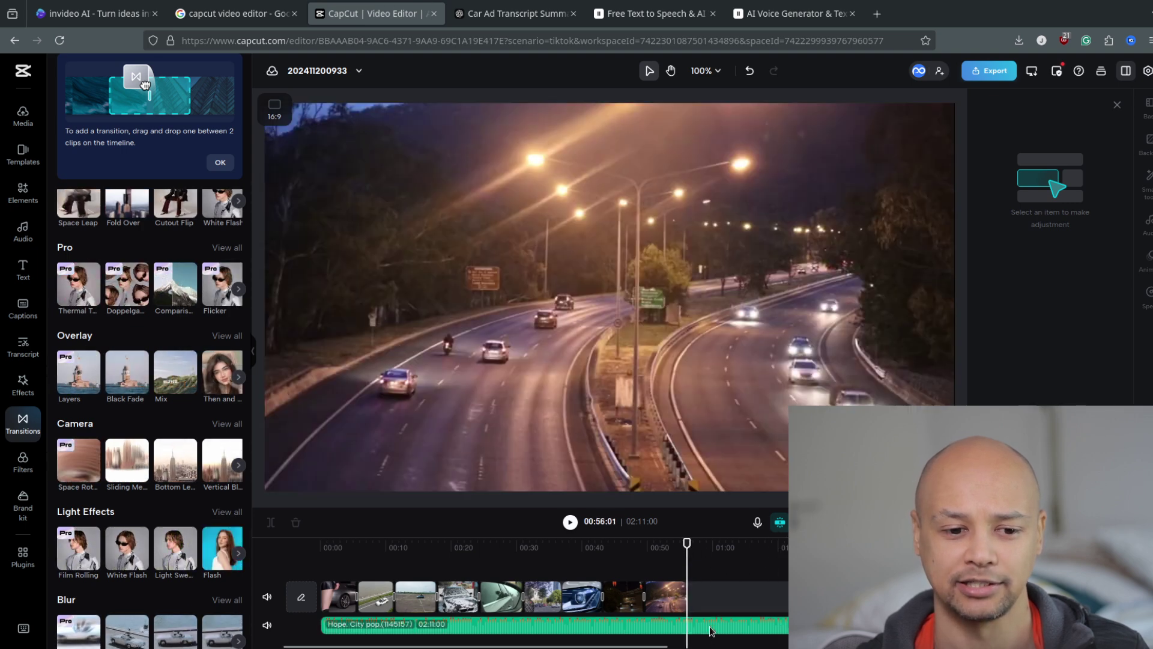
click(698, 631)
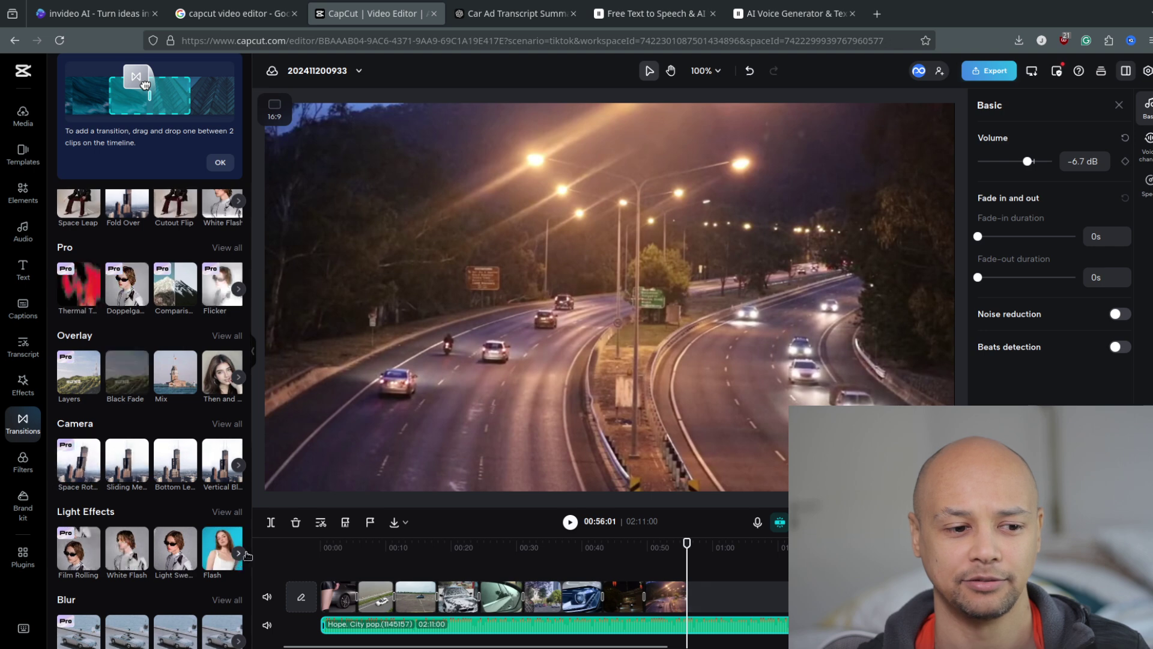
click(270, 523)
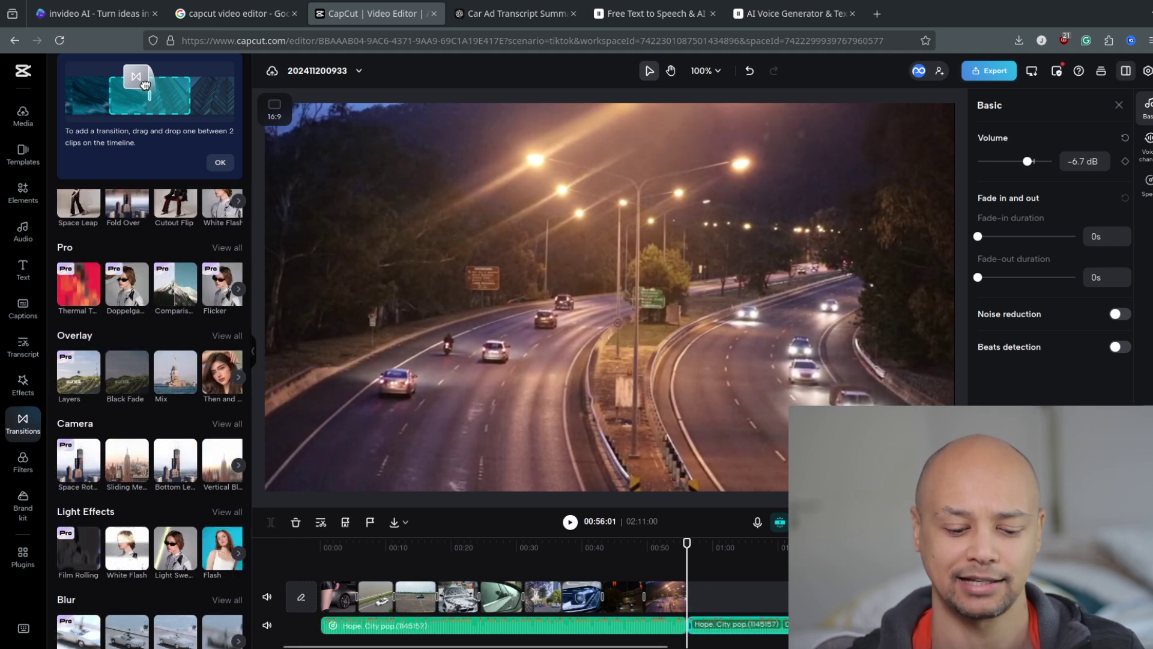
key(Delete)
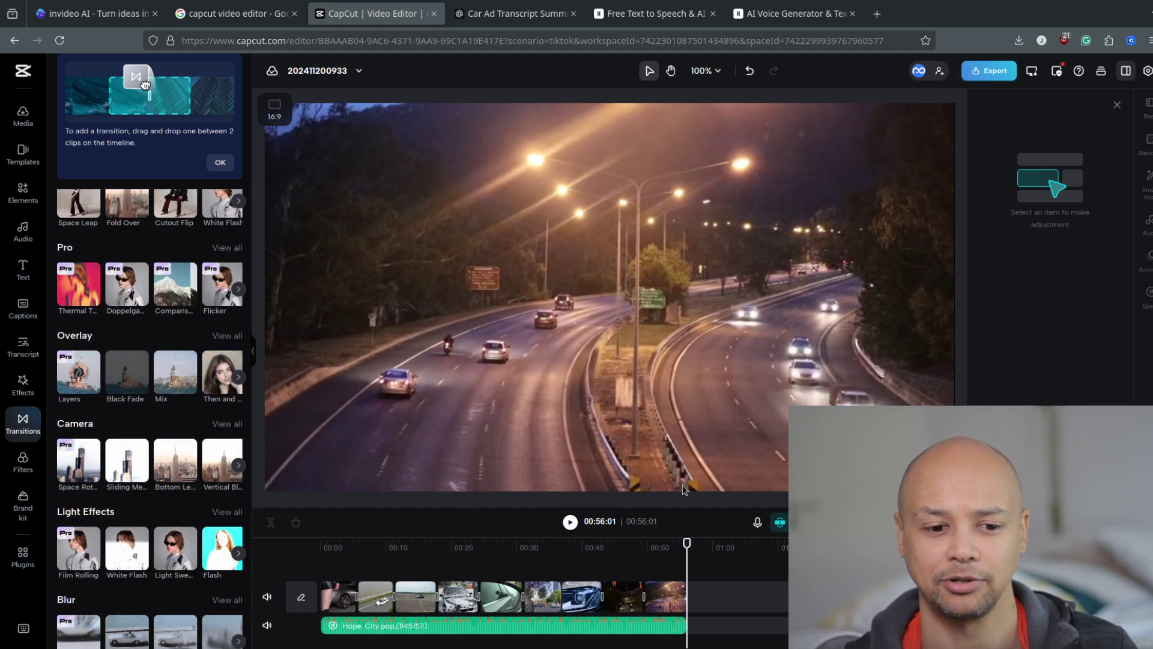
Step: Check the frames in the night highway and blue car clips, and return the playhead to the timeline start
drag(679, 549, 666, 547)
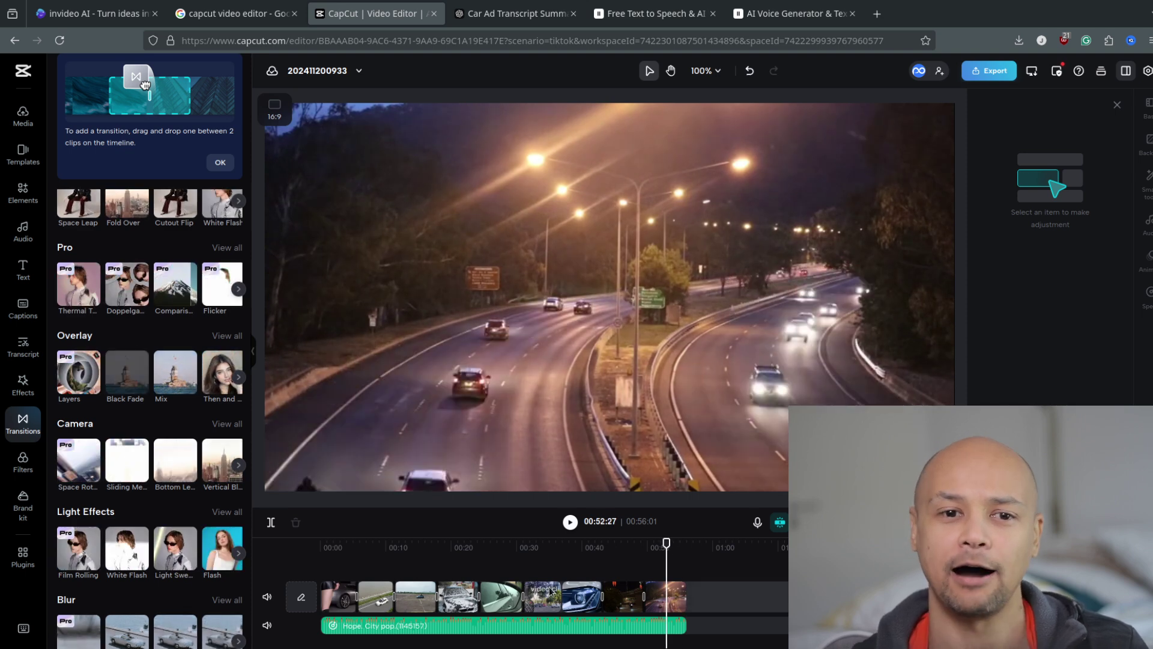
click(401, 548)
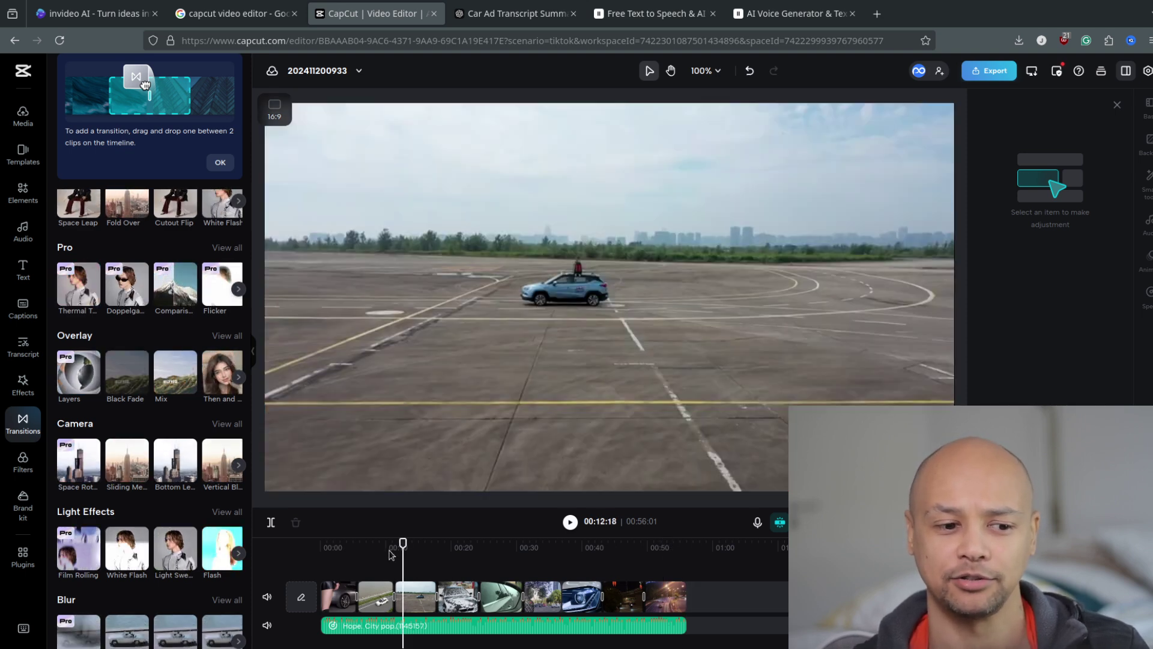
click(321, 556)
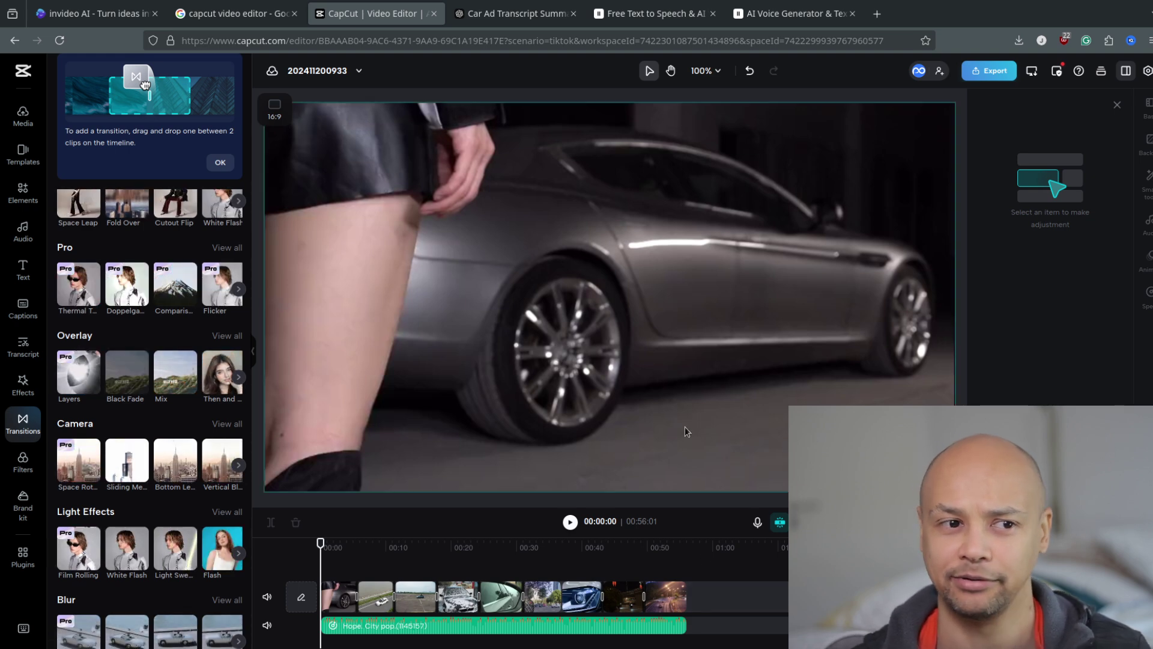
Step: Switch to the "Car Ad Transcript Summary" chat in ChatGPT, collapse its sidebar, and read the response to "car advertising transcript"
click(516, 13)
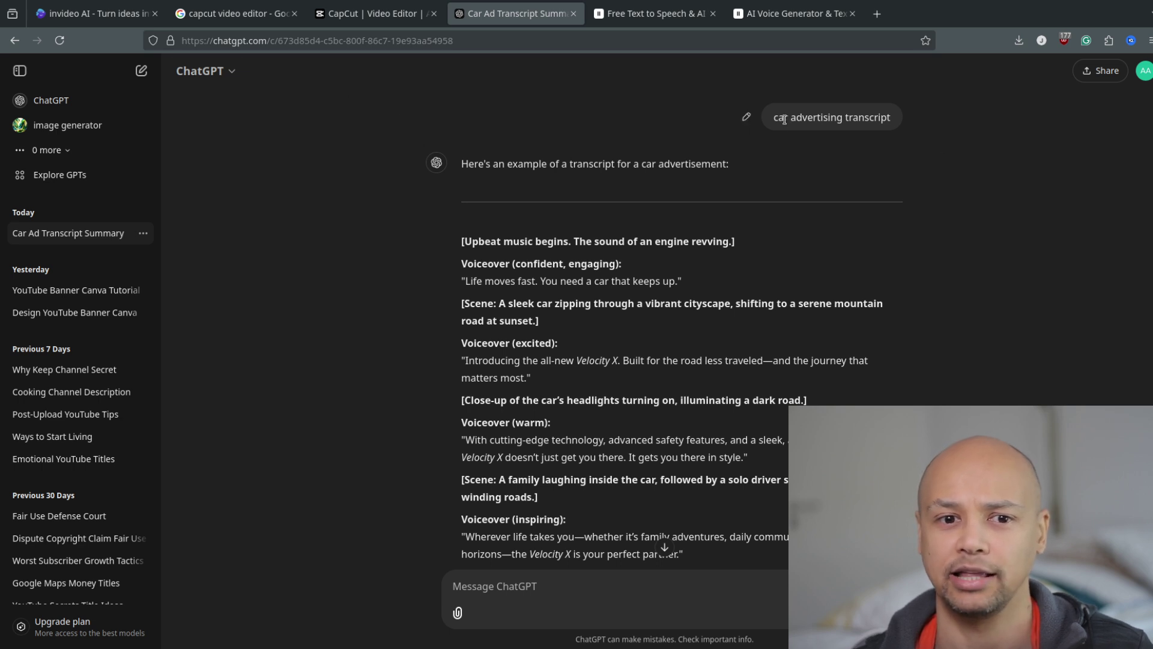
click(13, 69)
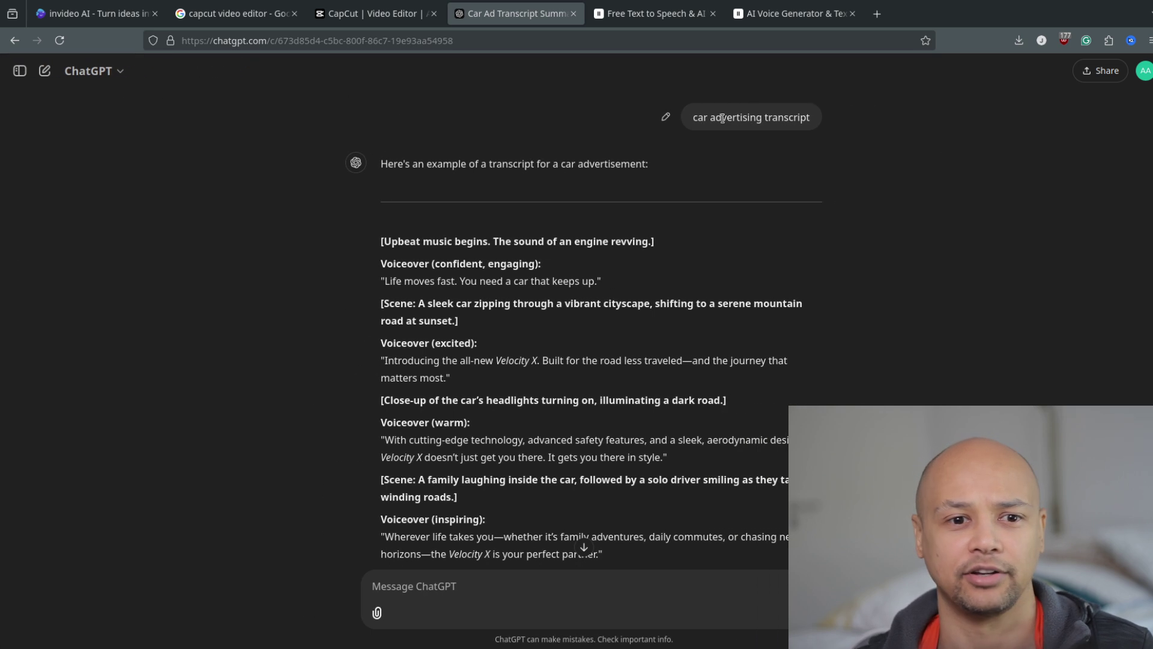
scroll(577, 271, down, 10)
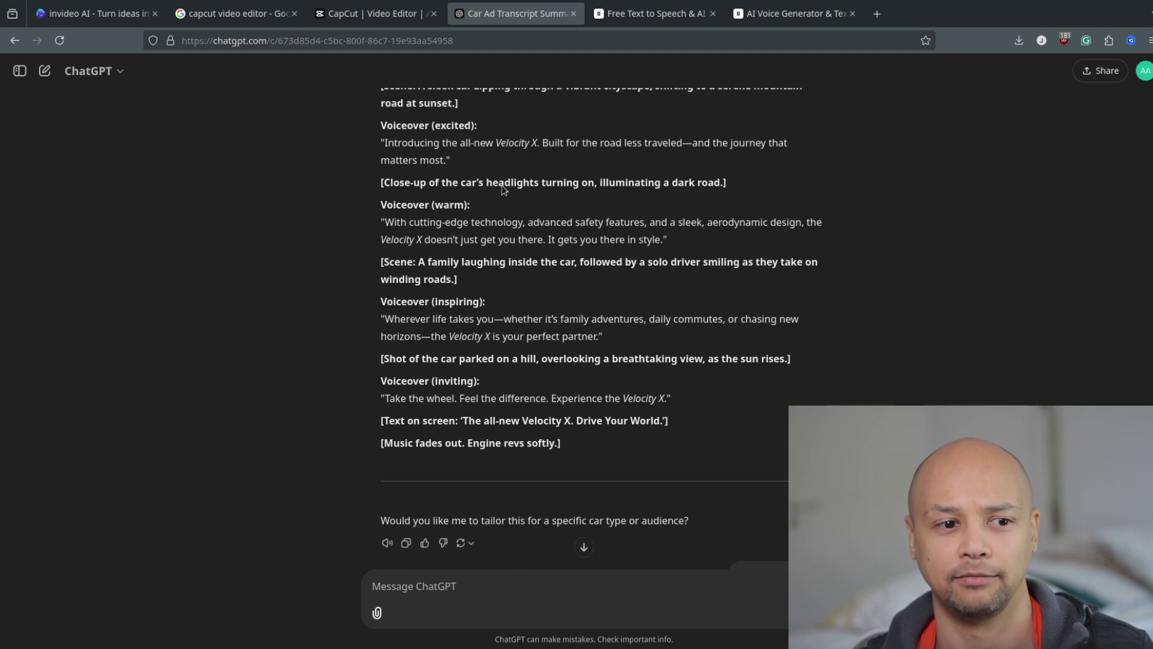
scroll(598, 294, up, 10)
scroll(613, 277, down, 3)
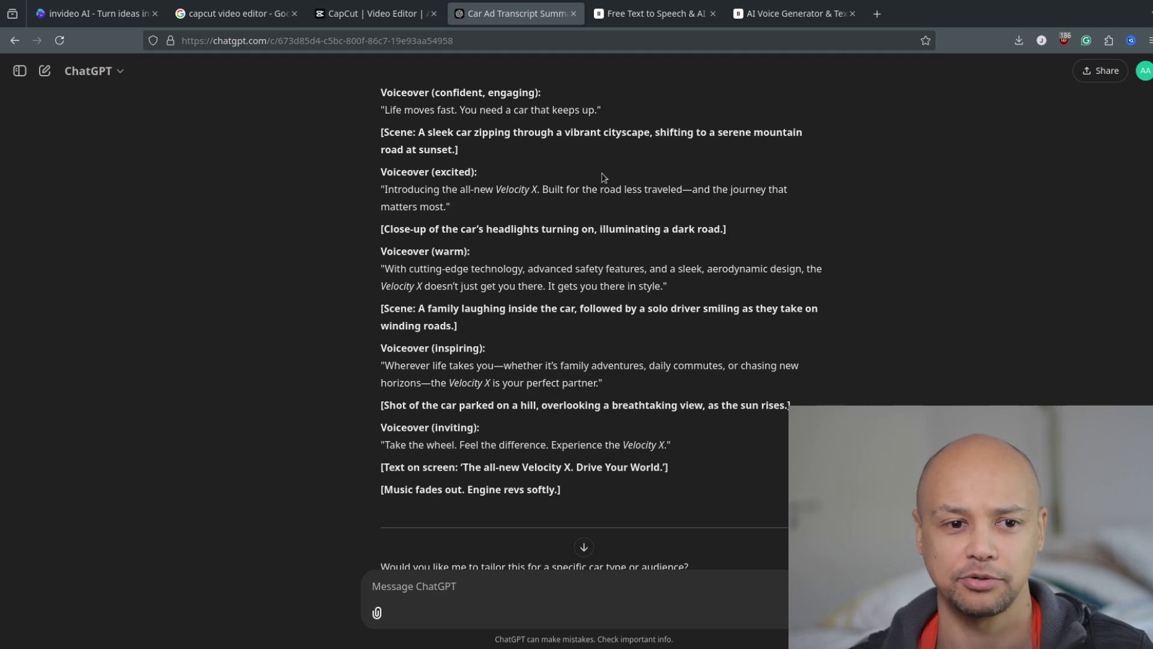
scroll(809, 163, up, 3)
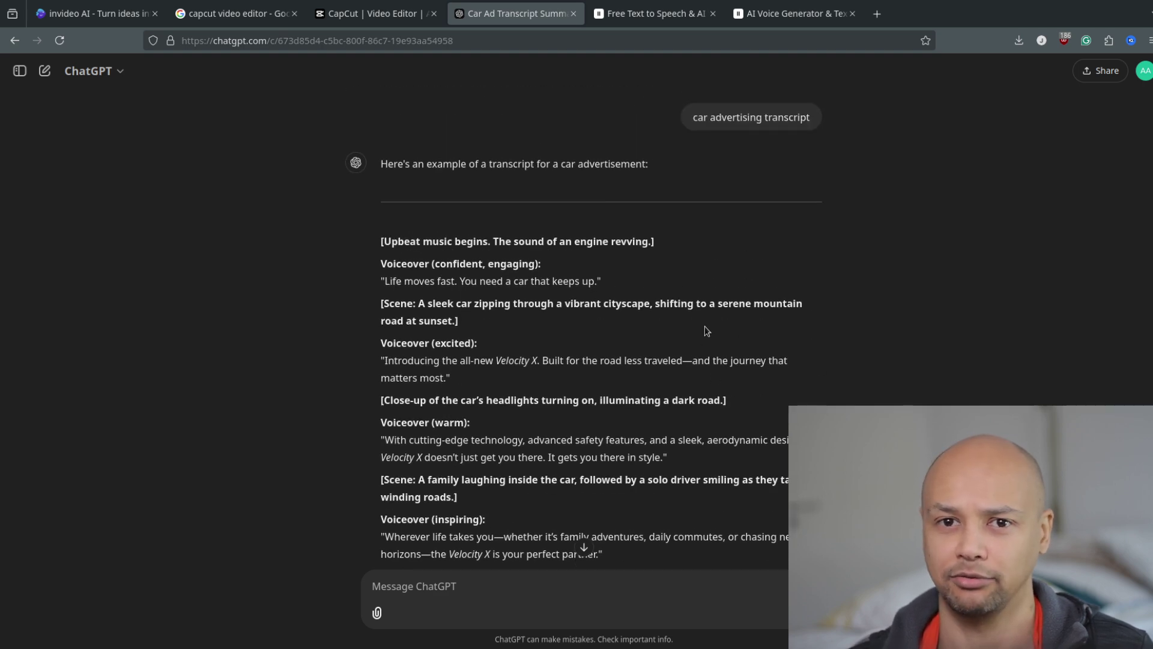
scroll(649, 363, down, 5)
scroll(561, 288, up, 5)
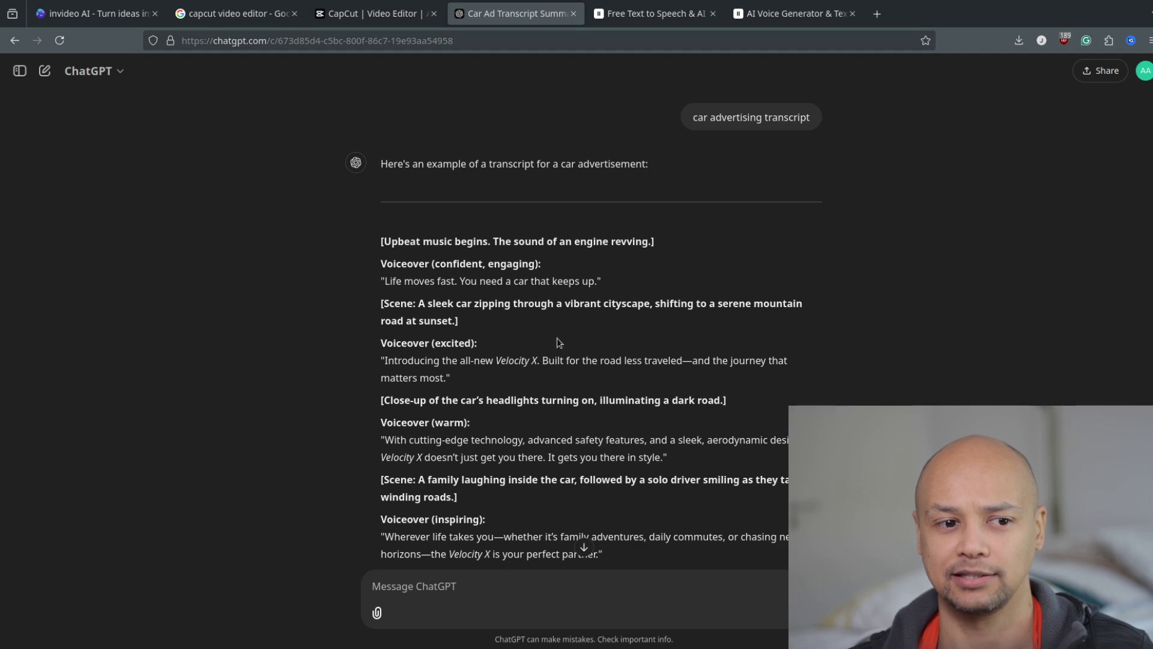
scroll(772, 469, down, 3)
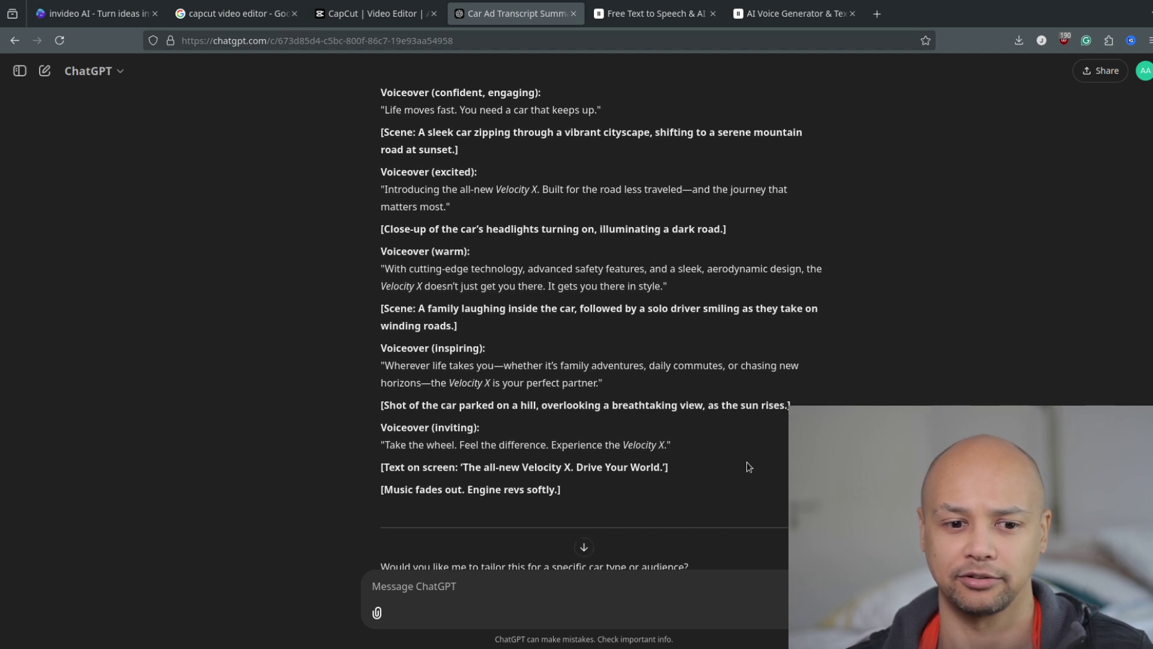
scroll(875, 342, down, 8)
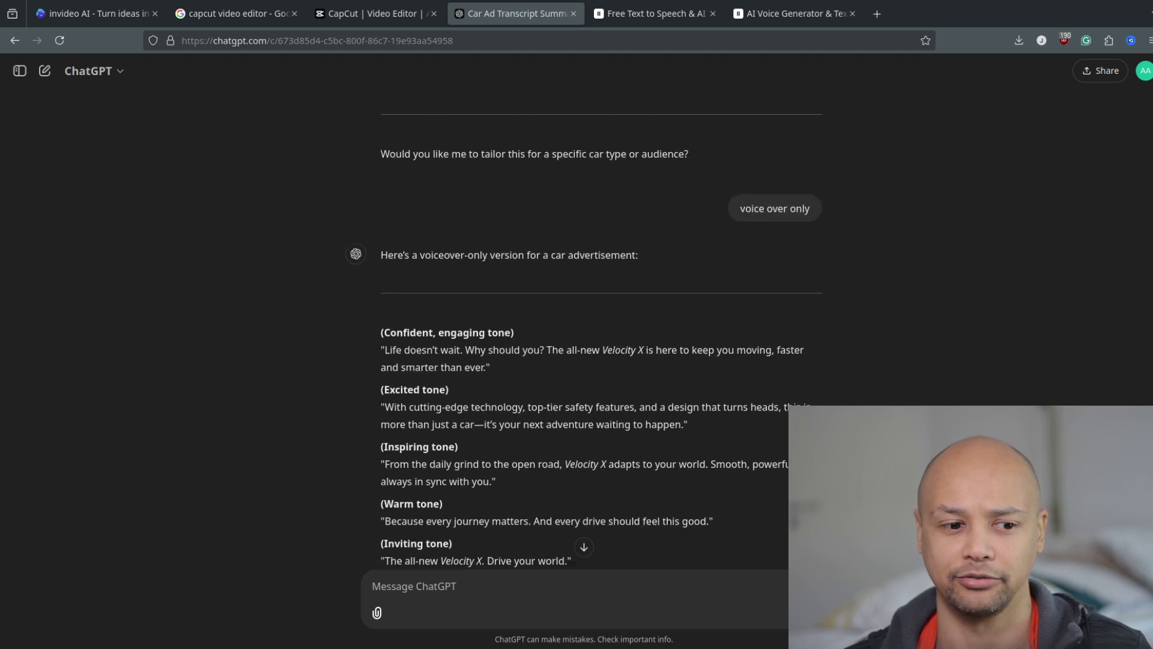
scroll(875, 342, up, 5)
scroll(470, 310, up, 5)
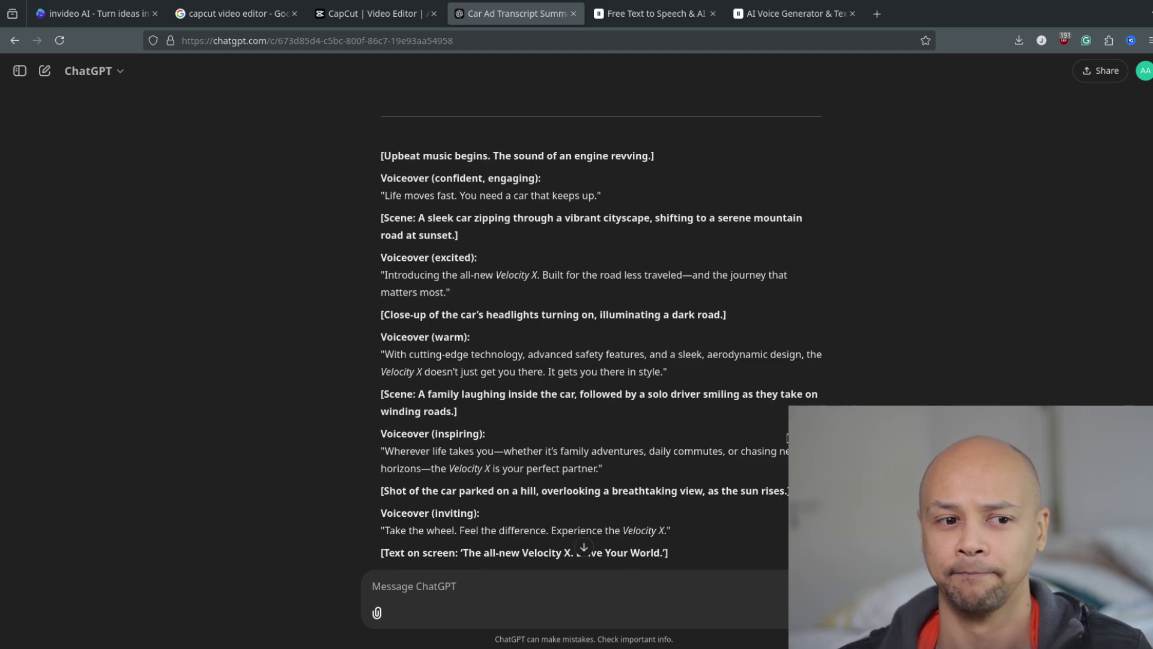
Step: Read the tone-by-tone script in the "voice over only" response, glancing back at the CapCut project before returning to ChatGPT
scroll(480, 540, down, 8)
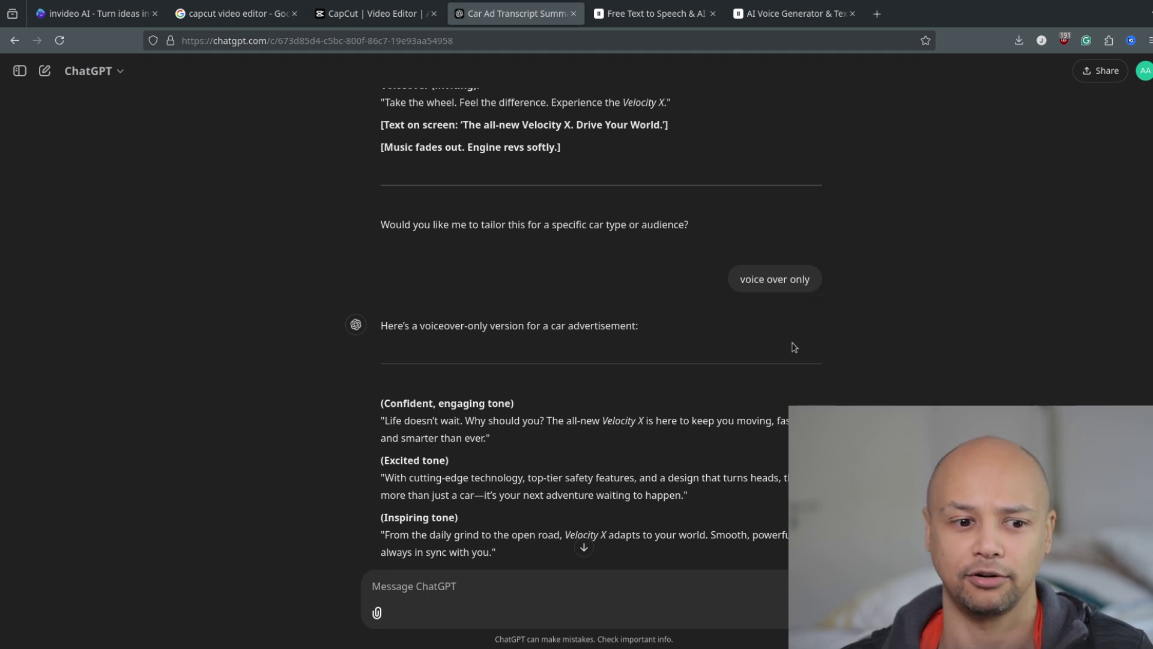
scroll(481, 244, down, 3)
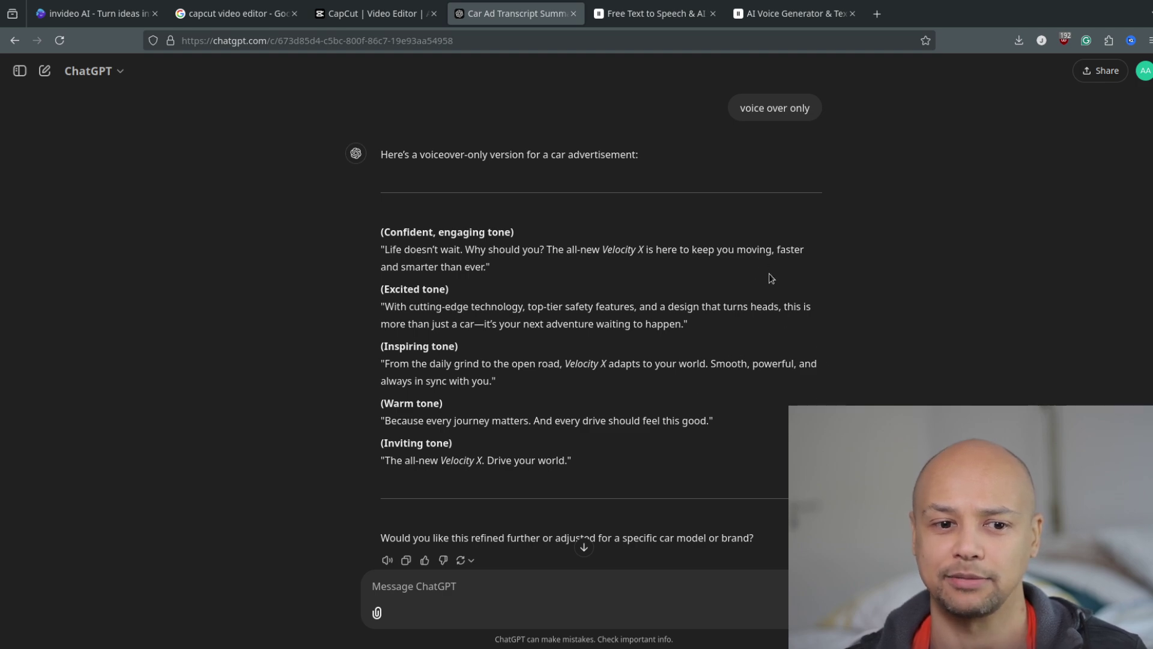
scroll(750, 346, down, 4)
scroll(757, 297, up, 3)
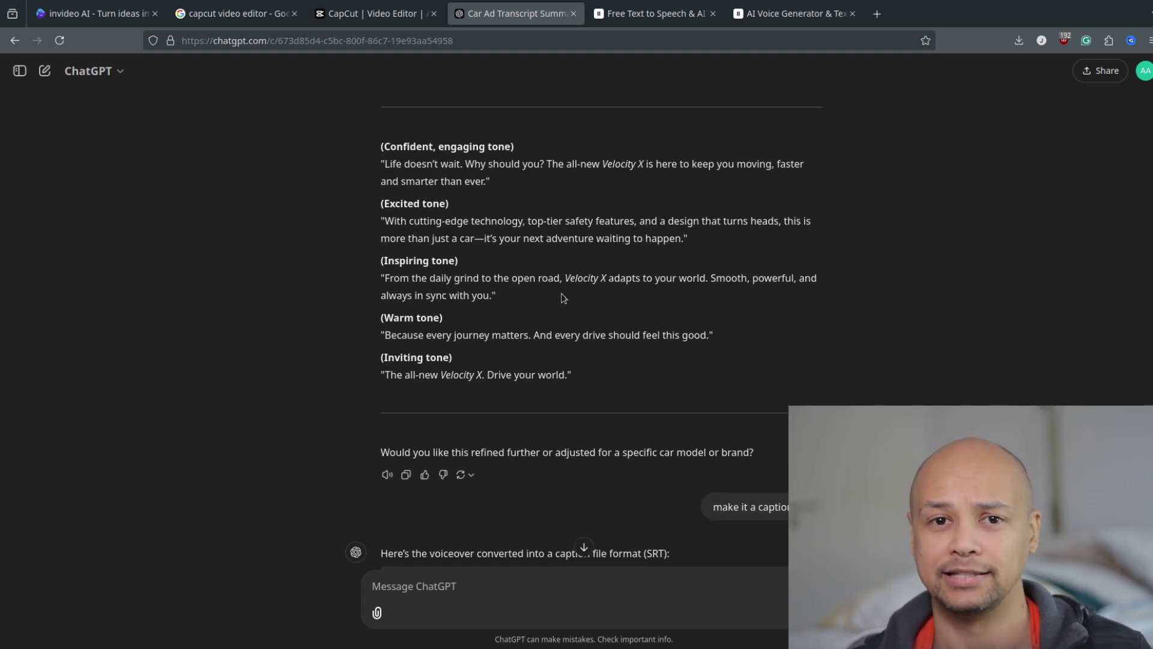
click(372, 13)
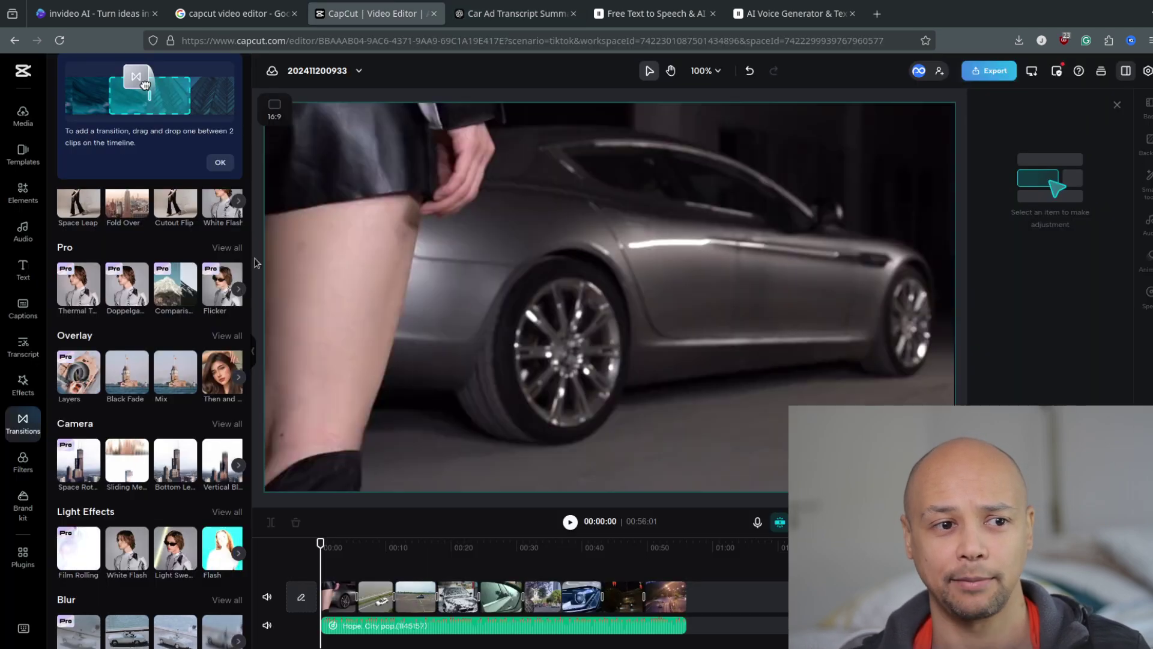
click(496, 13)
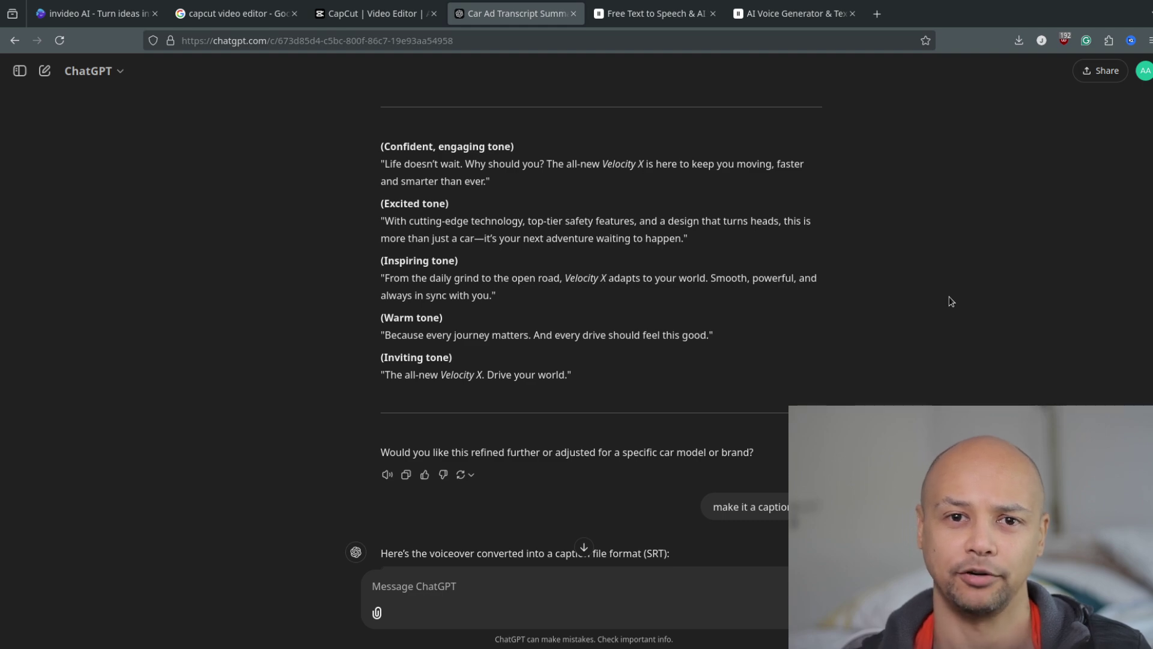
Step: Examine the timed SRT captions in the response to "make it a caption file"
scroll(747, 338, down, 3)
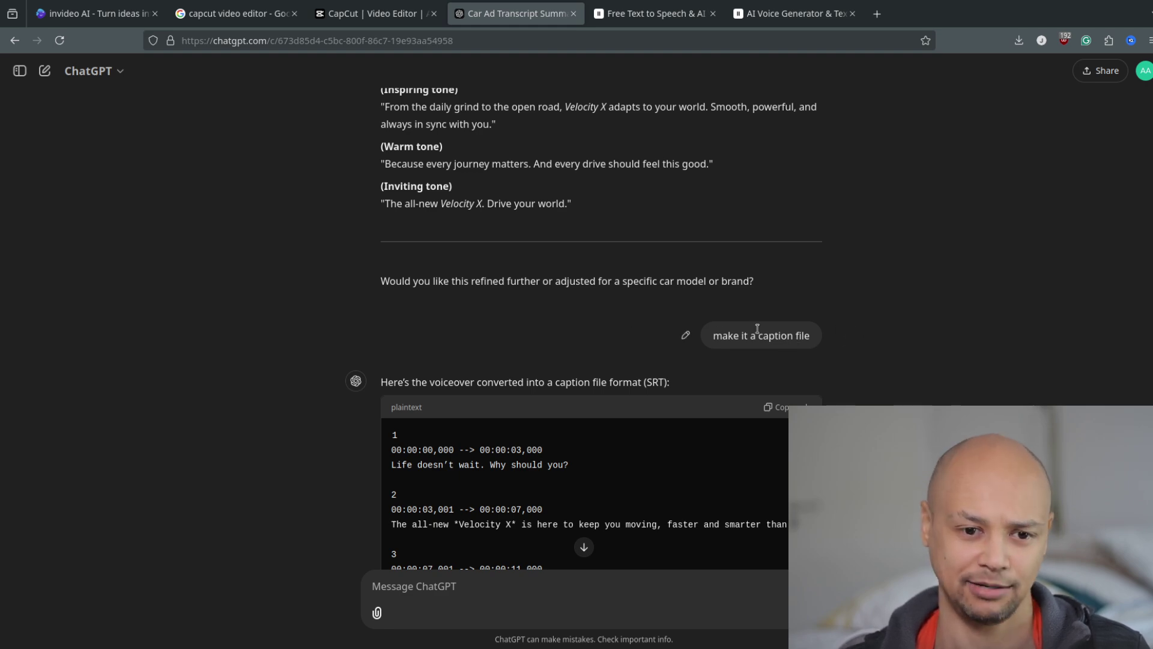
scroll(736, 345, down, 5)
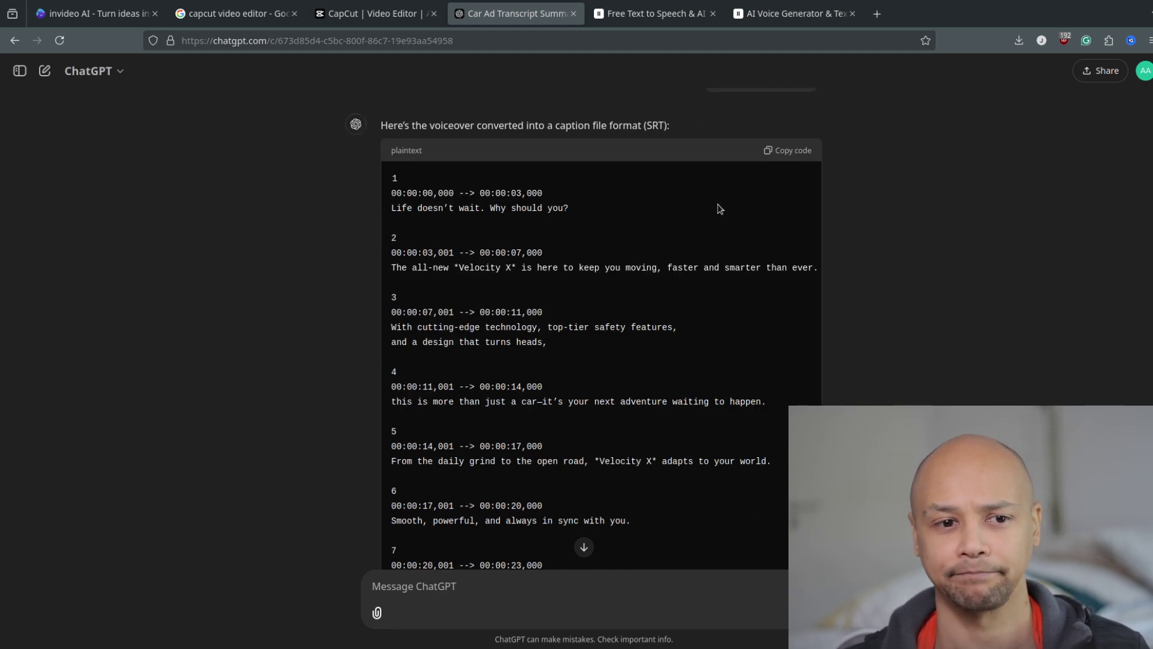
scroll(503, 204, down, 3)
scroll(446, 243, up, 3)
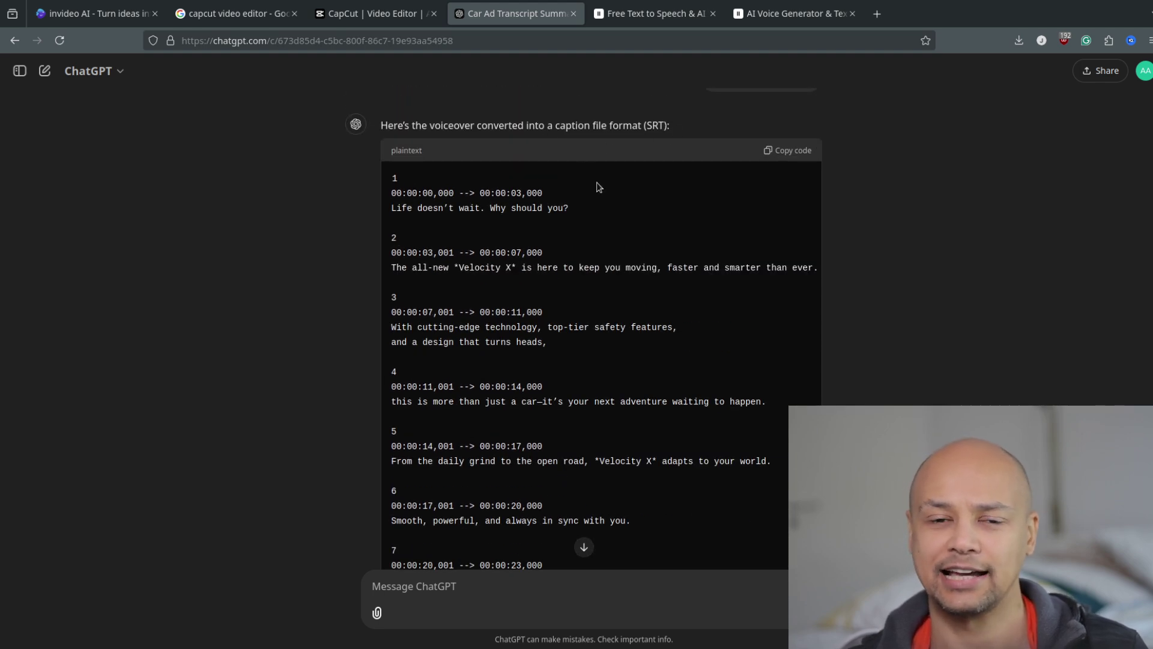
scroll(478, 205, down, 3)
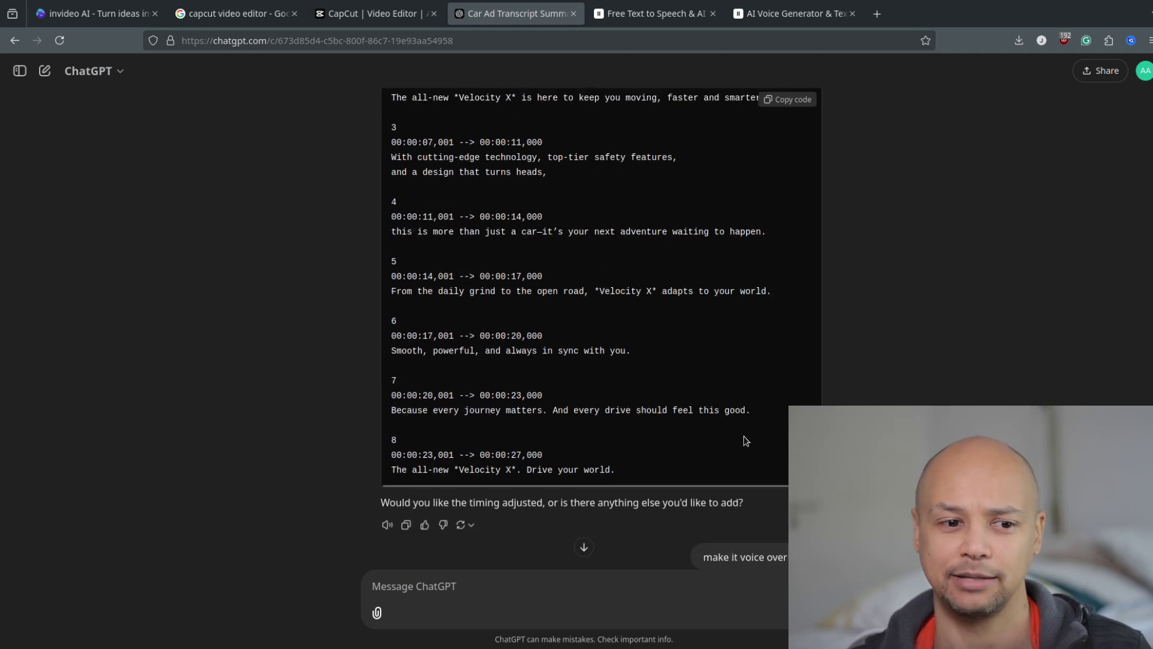
Step: Look back through the ChatGPT voice-over script and caption request, rereading the eight SRT caption lines and their timings
scroll(498, 337, up, 20)
scroll(496, 338, up, 5)
scroll(568, 354, down, 20)
scroll(565, 383, down, 10)
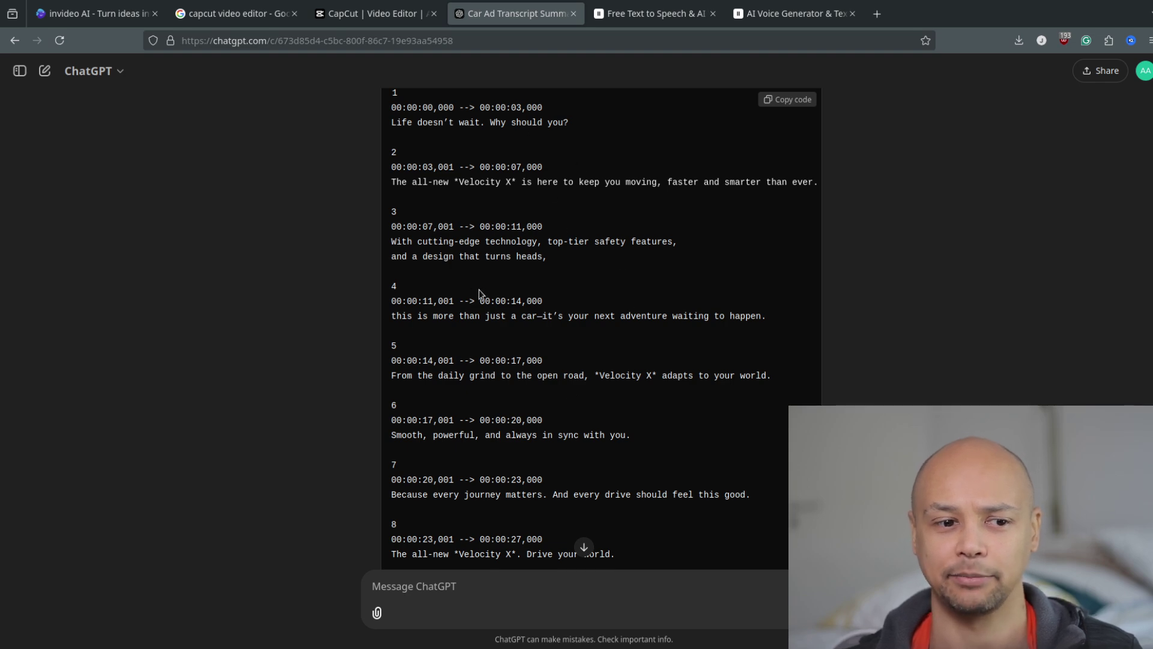
scroll(487, 266, down, 3)
scroll(473, 363, up, 7)
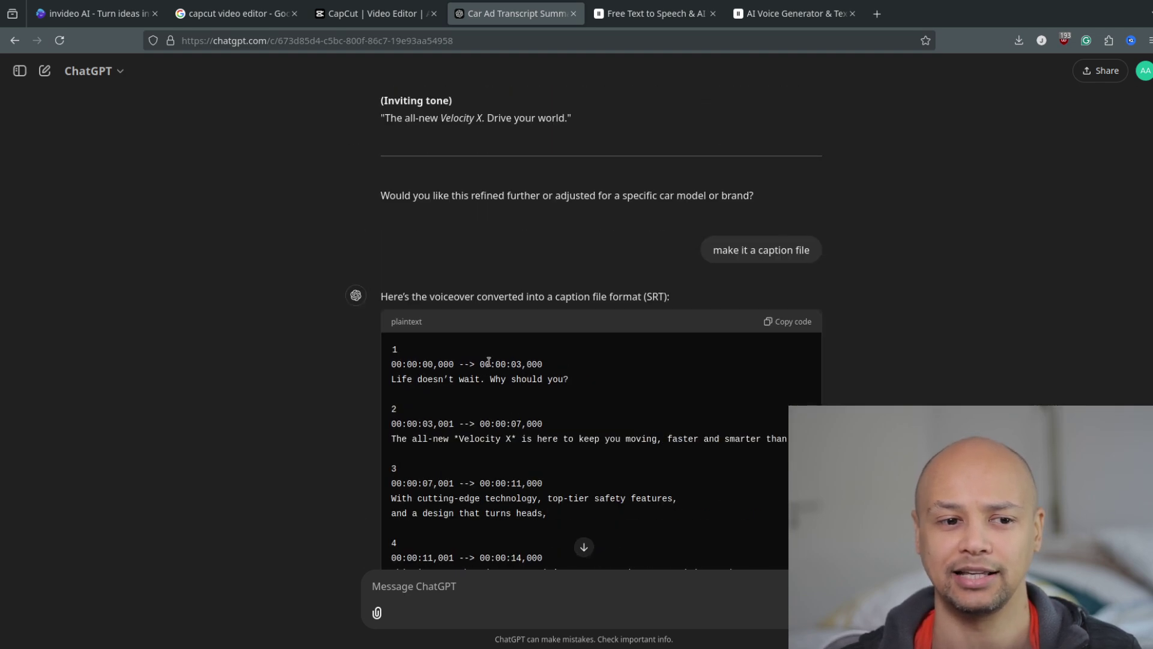
scroll(684, 469, down, 3)
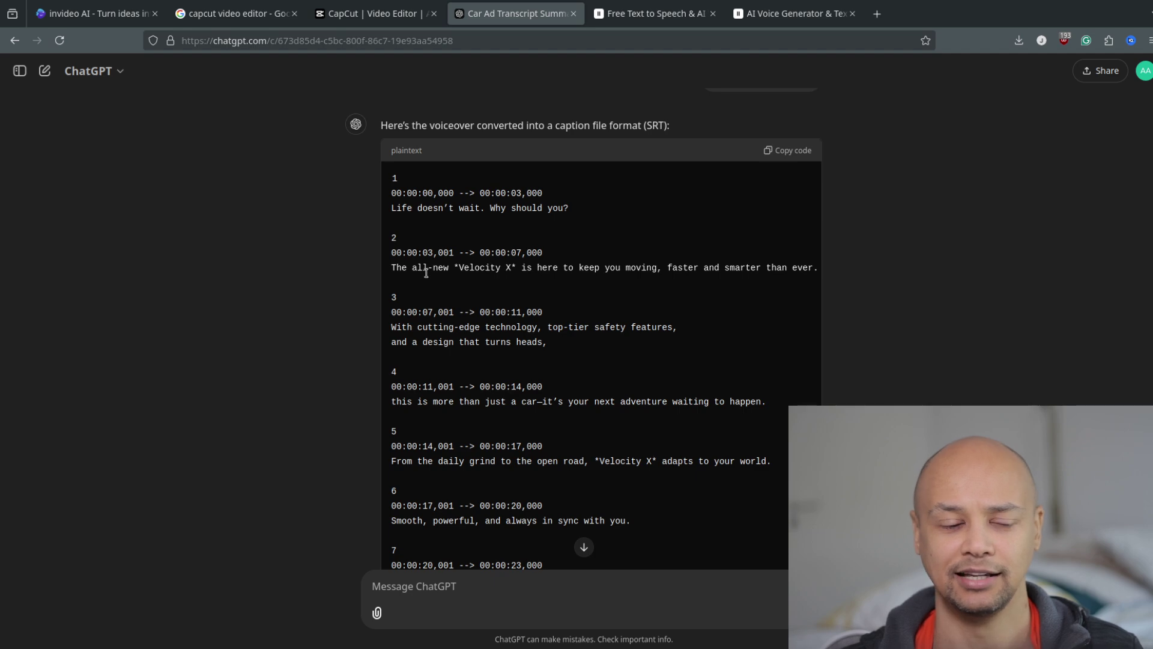
scroll(709, 283, up, 3)
scroll(582, 466, down, 4)
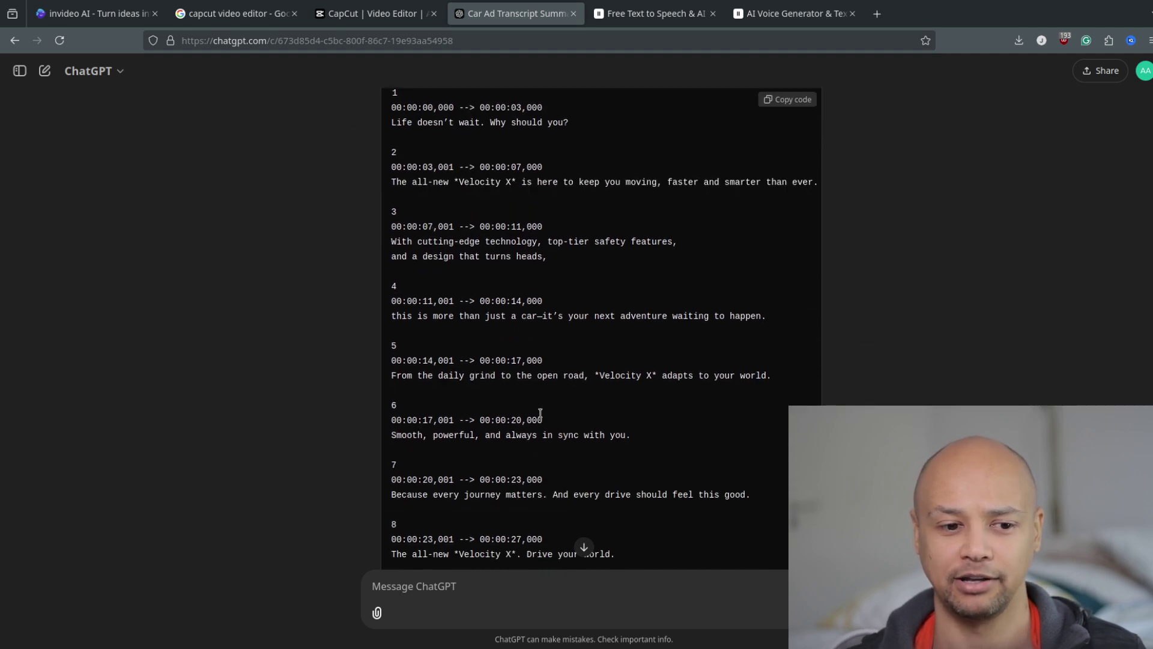
Step: Switch to the CapCut project and add the ChatGPT SRT captions to the timeline
click(377, 14)
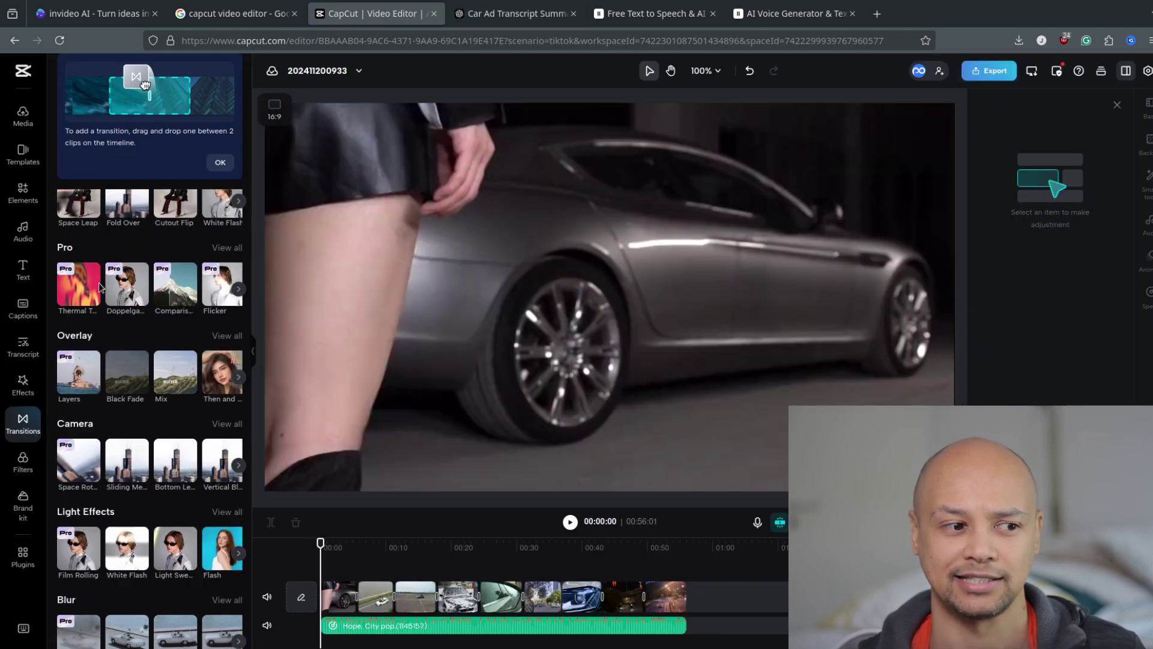
click(23, 311)
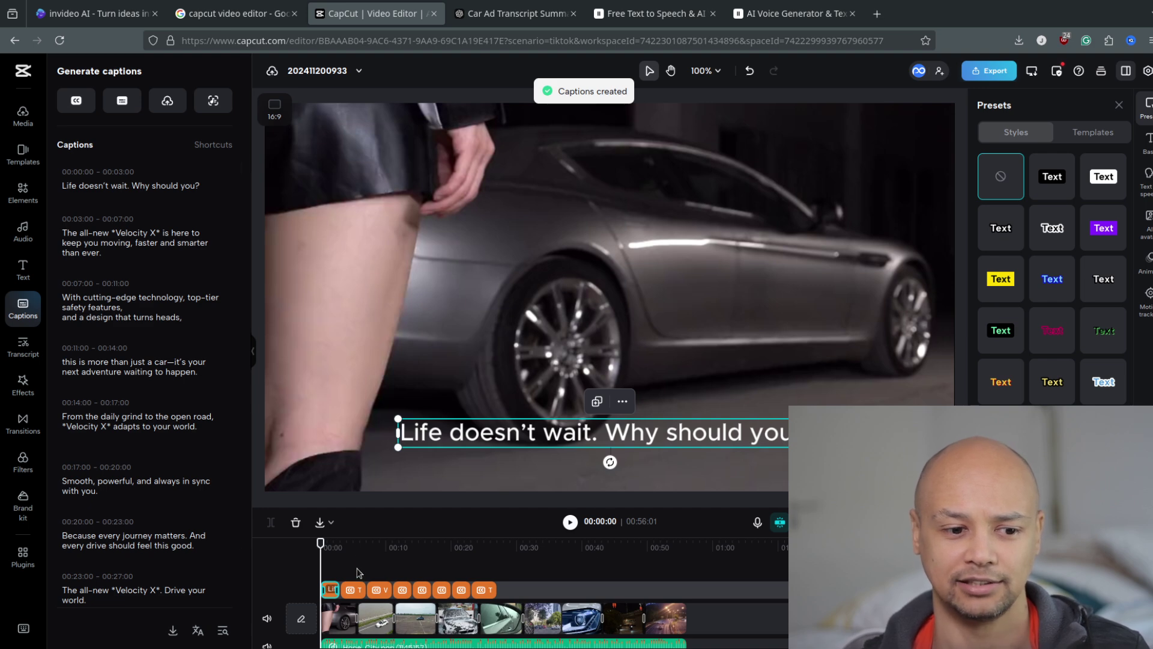
Step: Check the captions against the clips along the timeline, preview the playback, and return the playhead to the start
click(354, 547)
click(380, 549)
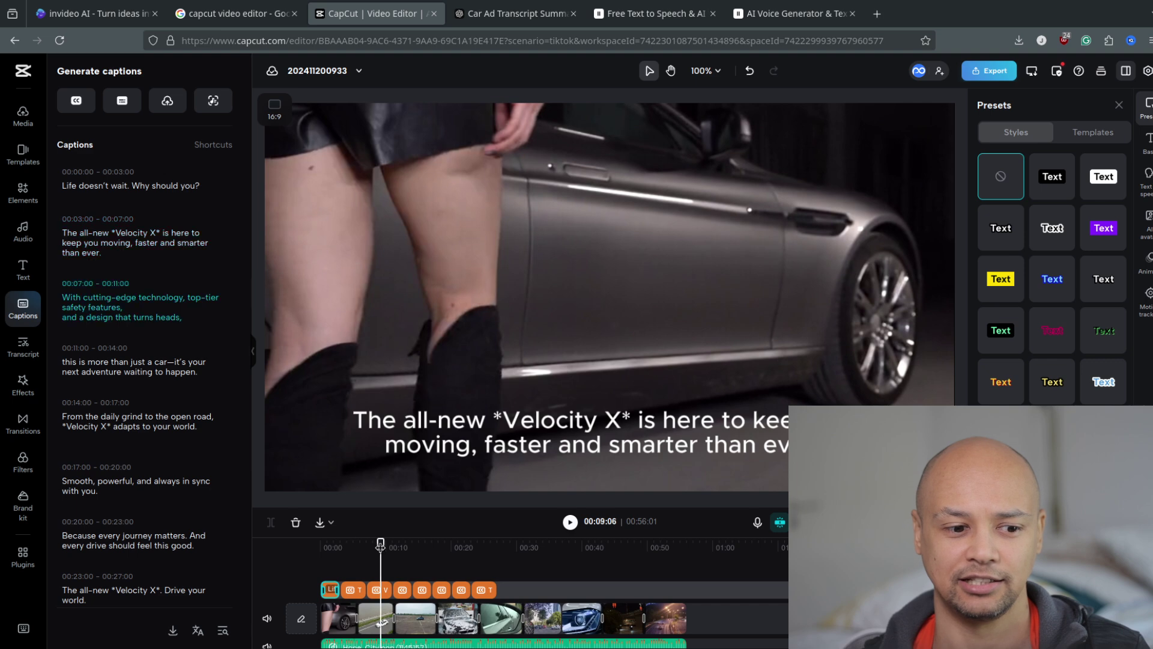
click(398, 547)
click(420, 548)
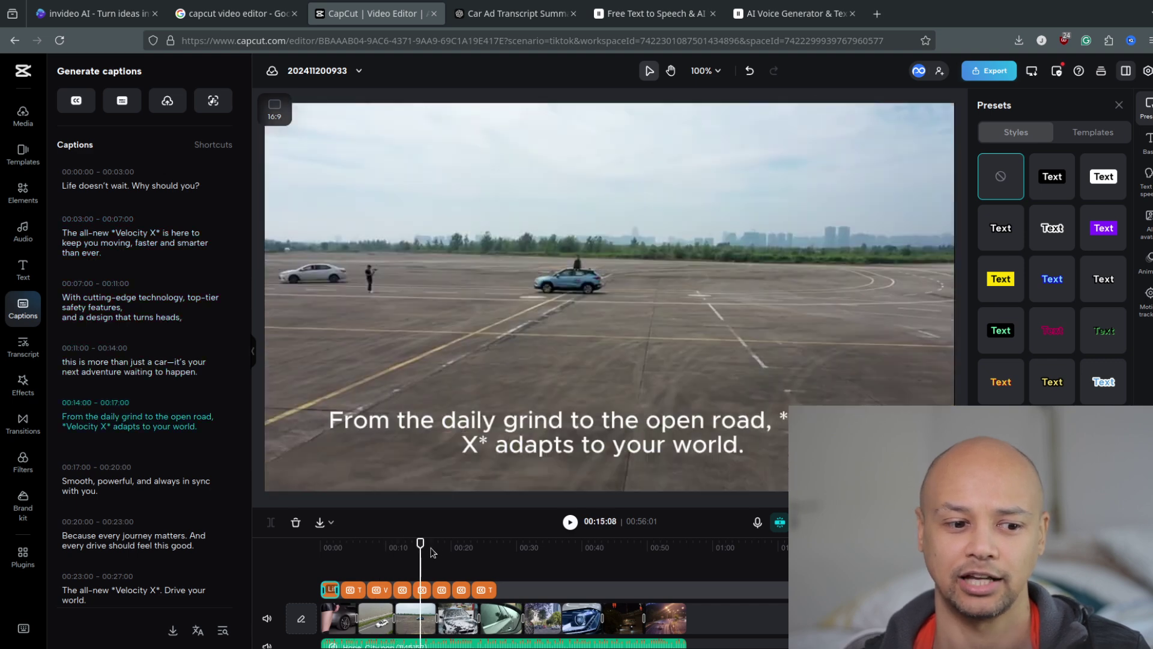
click(449, 548)
click(466, 548)
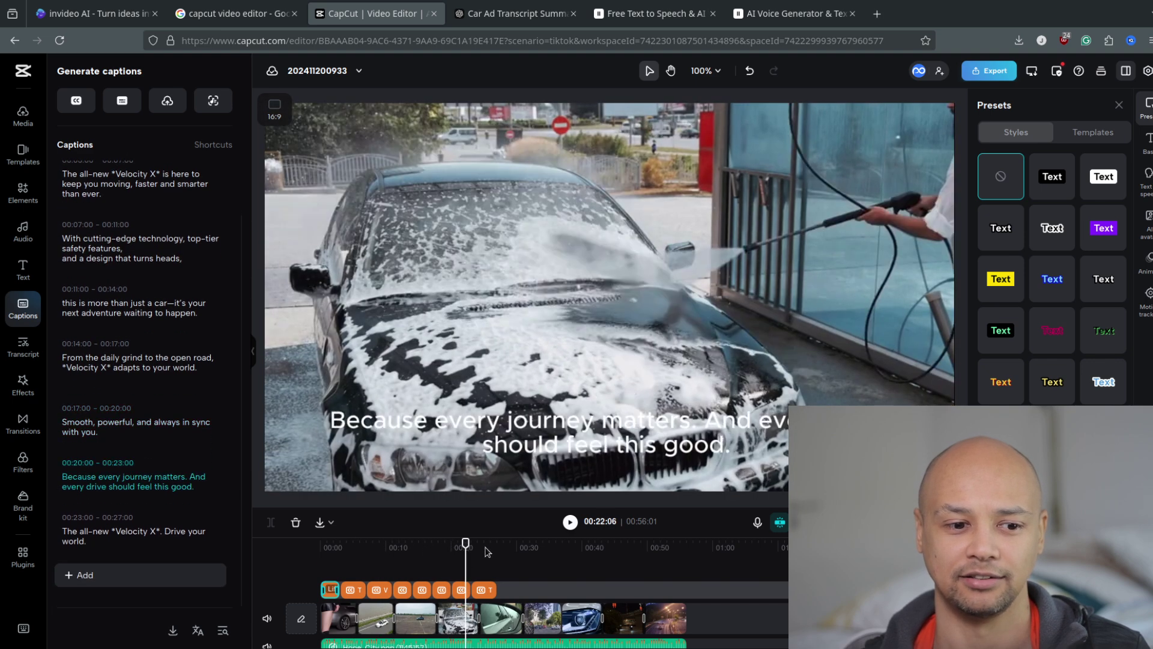
click(485, 548)
click(335, 548)
click(315, 546)
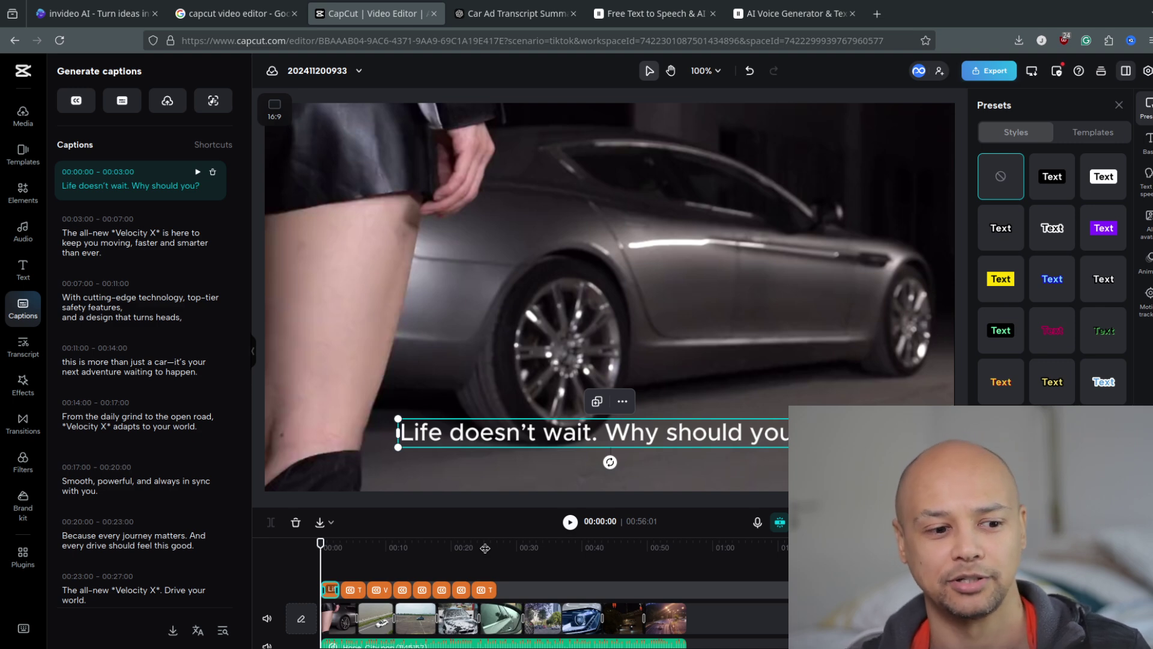
key(space)
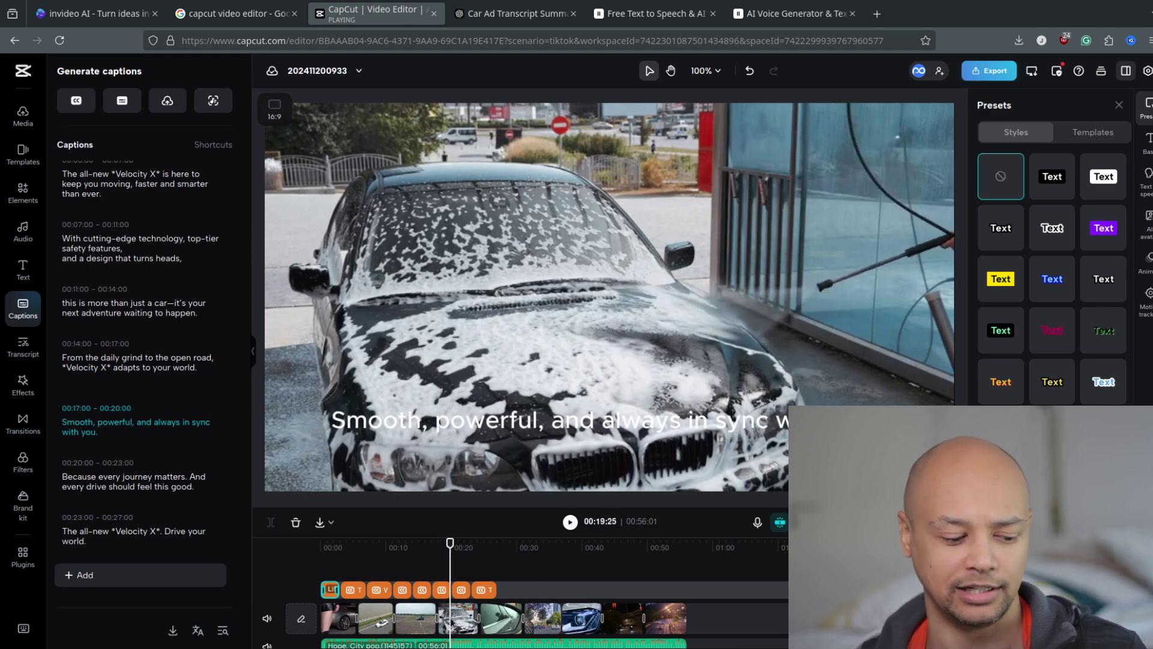
drag(450, 542, 321, 542)
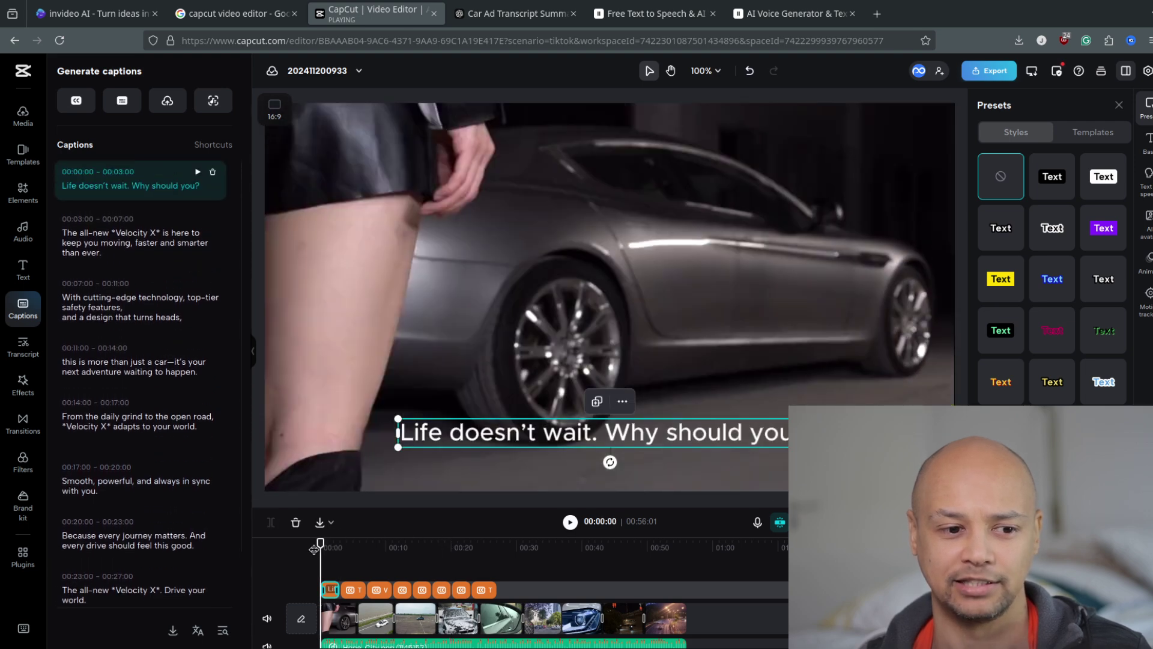
Step: Select all the captions on the timeline and delete them
click(517, 589)
key(ctrl+a)
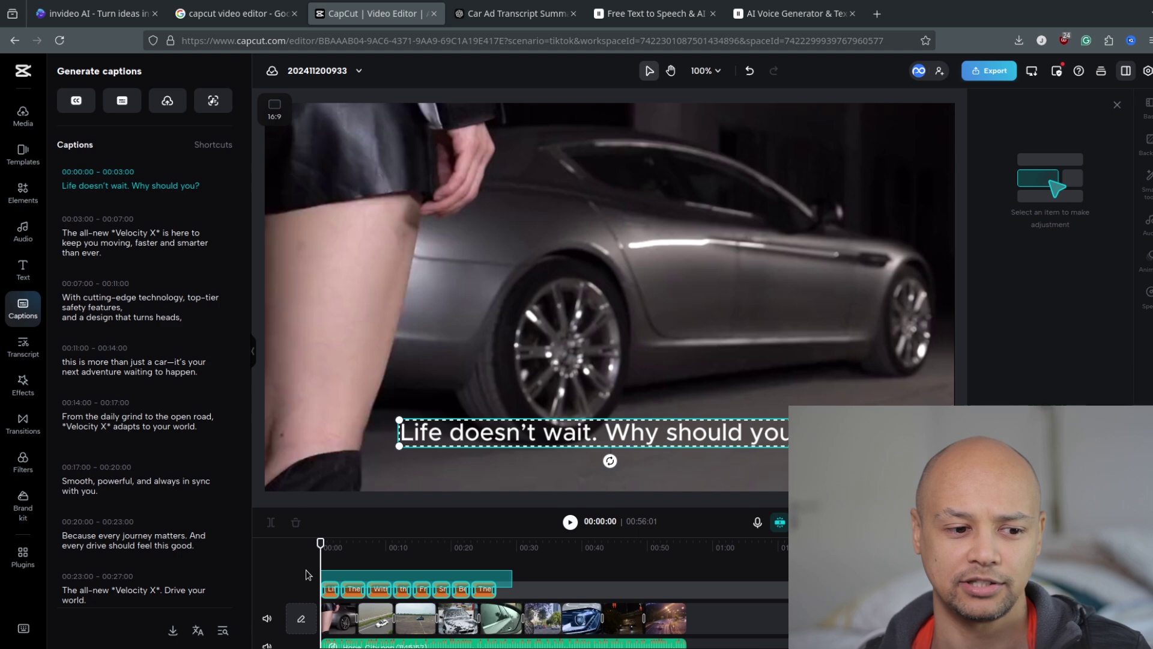
key(Delete)
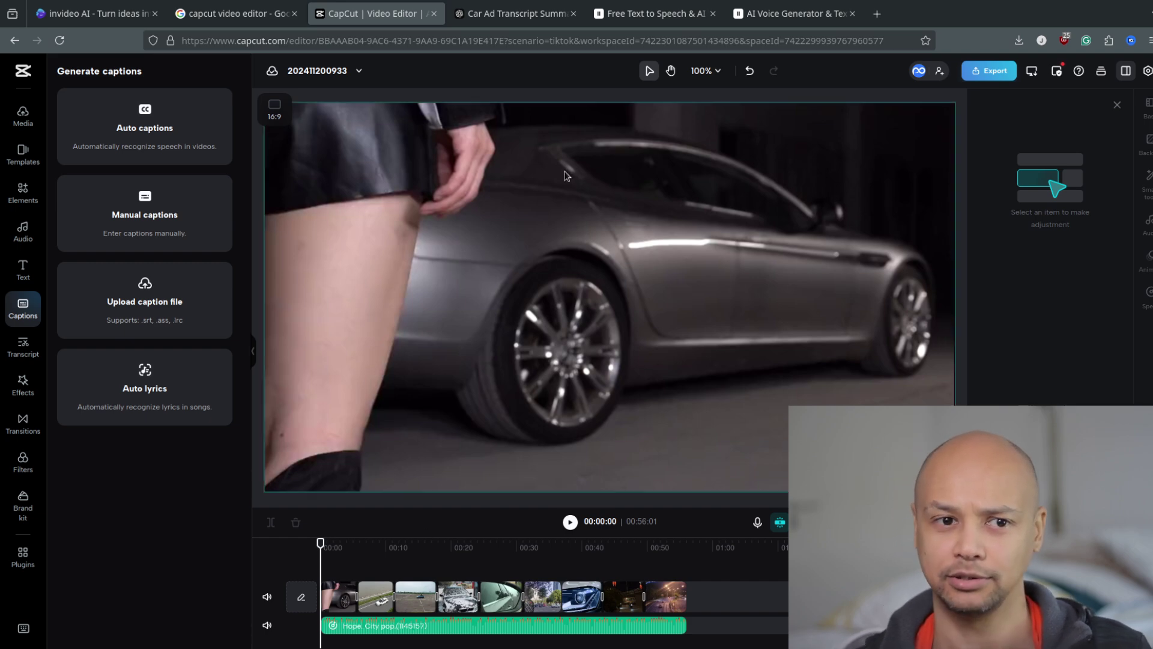
Step: Switch to the ElevenLabs homepage and read its headline and the voice generator sample text
click(644, 17)
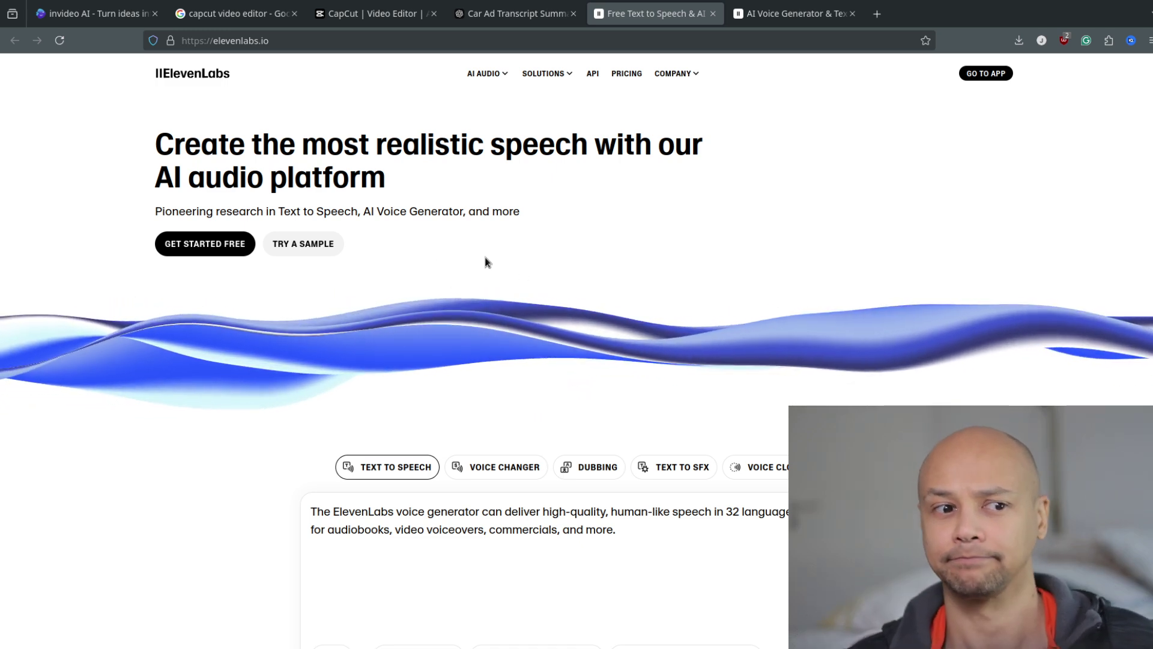
drag(327, 144, 572, 180)
click(634, 233)
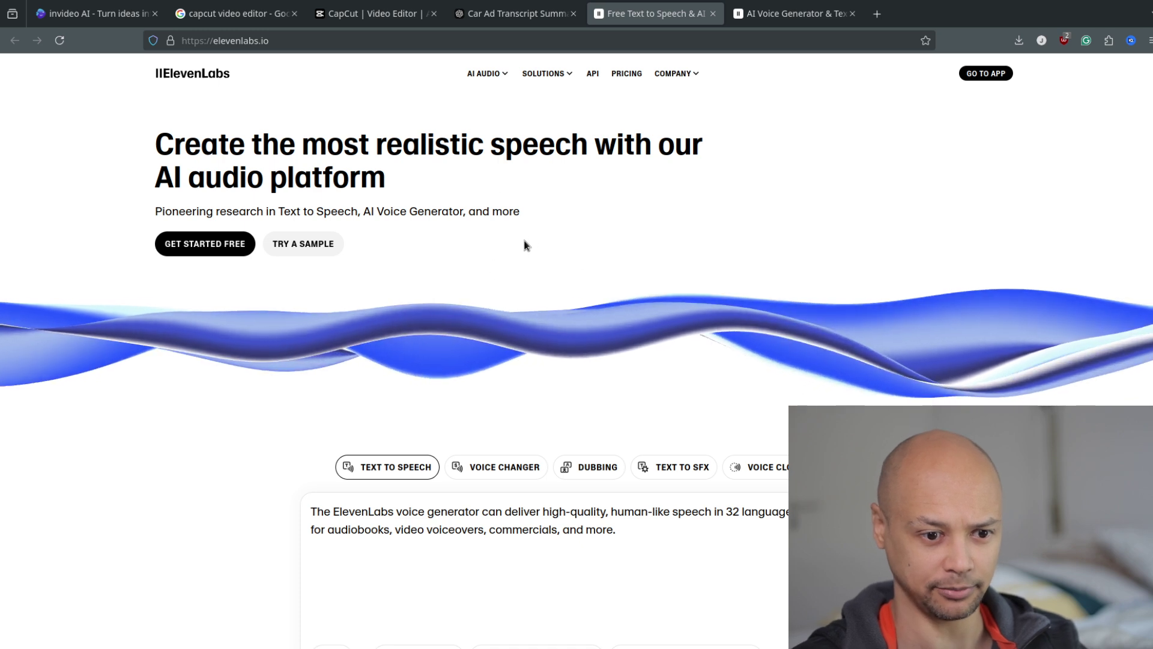
drag(505, 514, 784, 512)
click(610, 264)
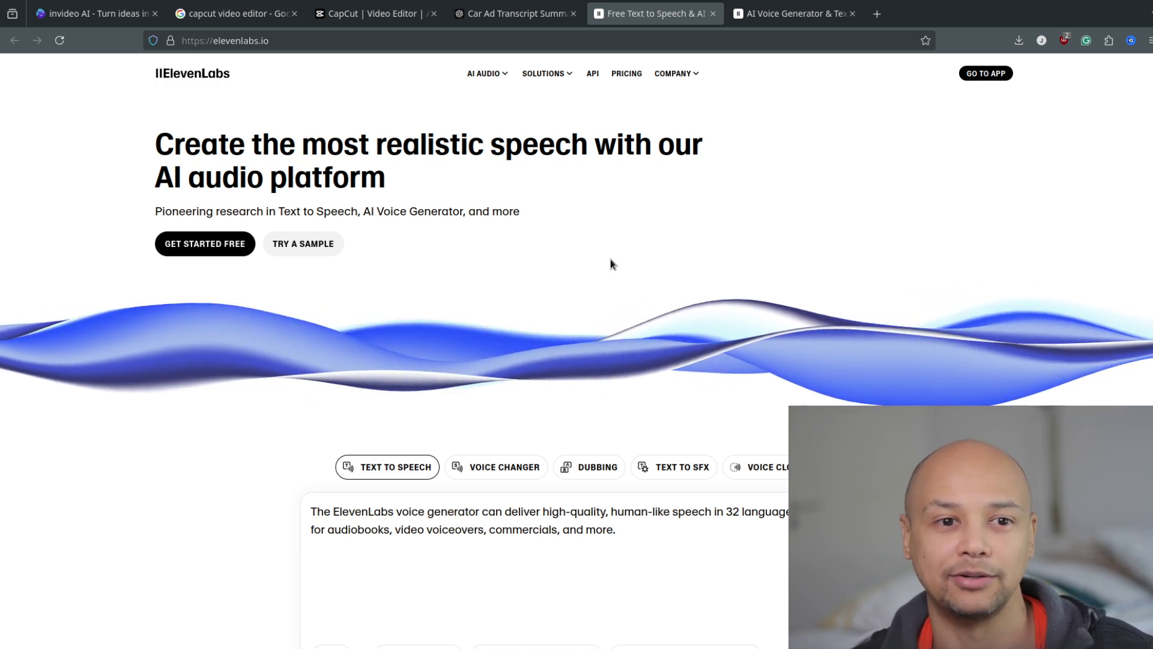
Step: Look over the script in ElevenLabs Text to Speech, review its source transcript in ChatGPT, and return to the speech page
key(ctrl+Tab)
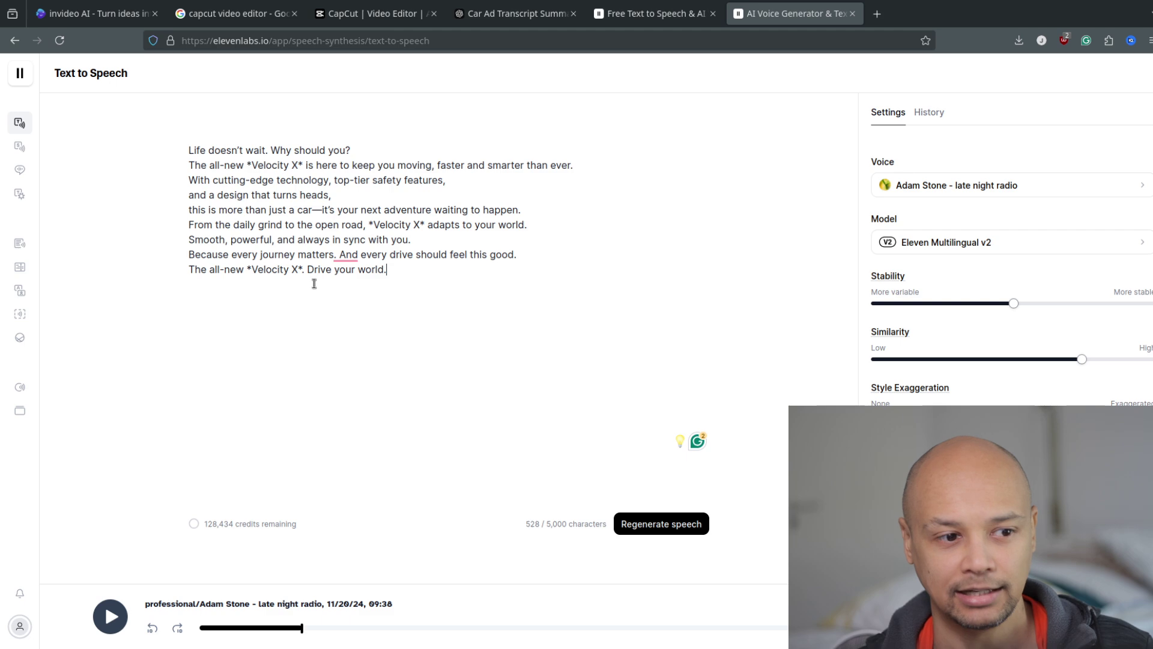
key(ctrl+a)
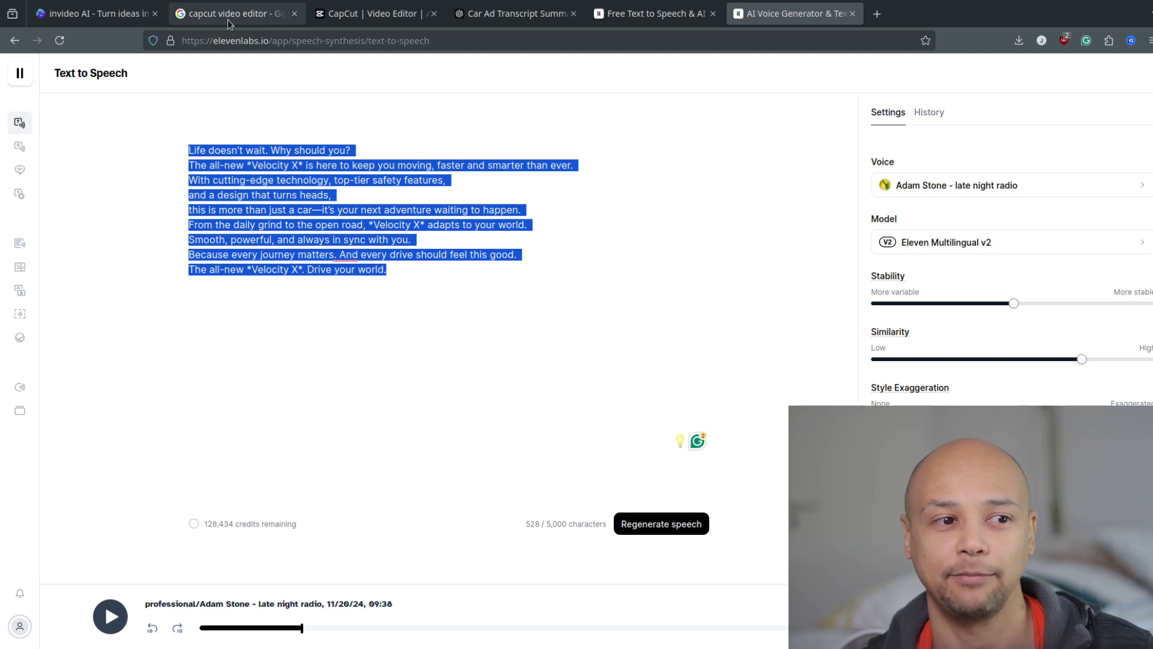
click(370, 13)
key(ctrl+Tab)
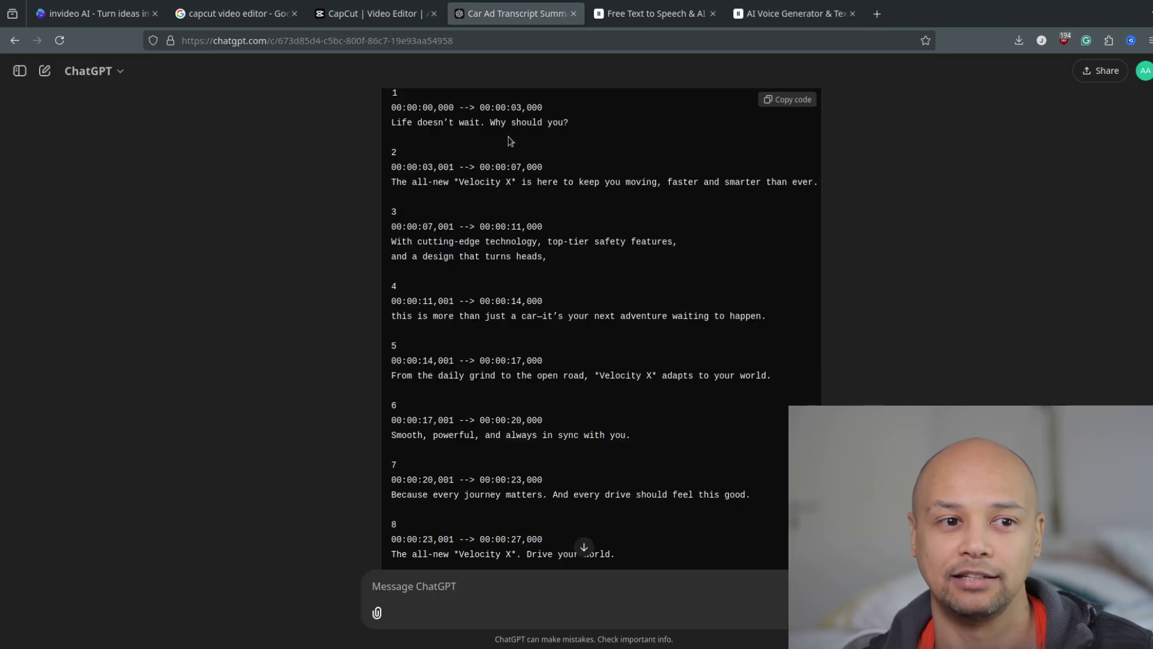
scroll(470, 226, up, 15)
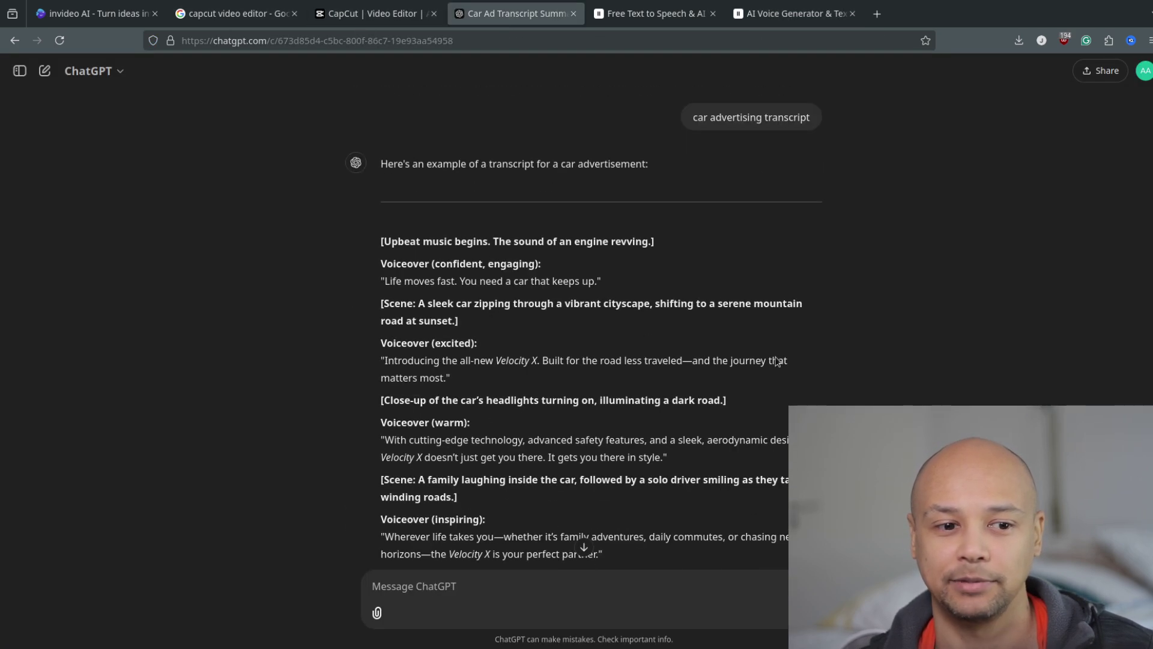
click(783, 14)
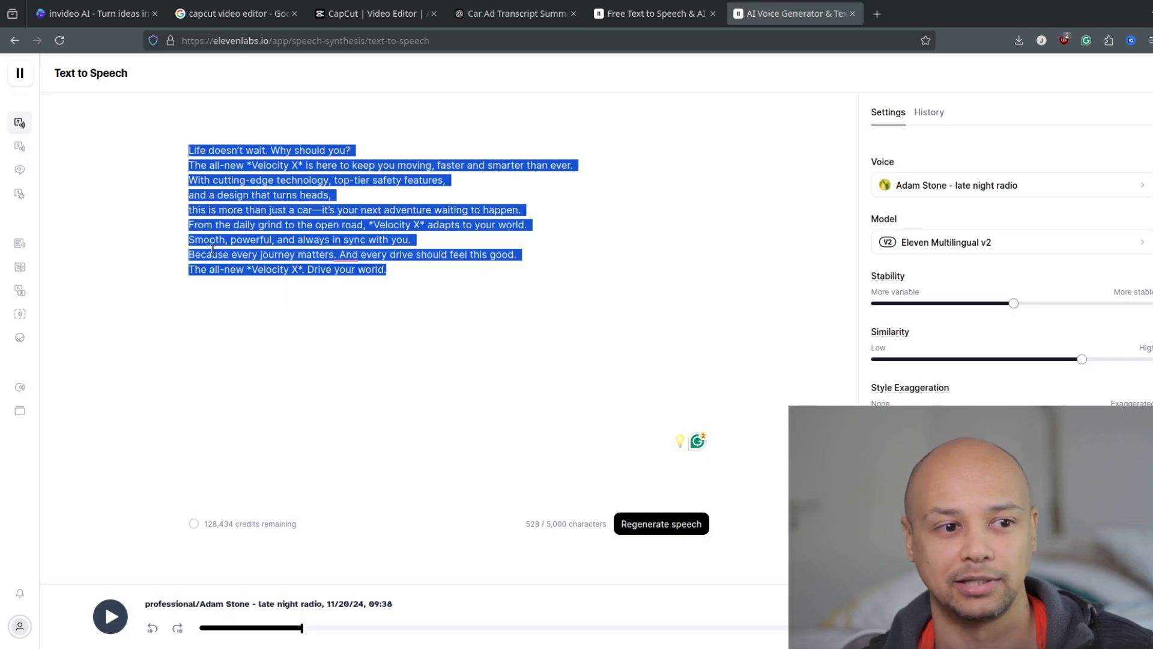
Step: Rewind the generated late night radio voice-over to the beginning and listen to part of it
mouse_move(114, 123)
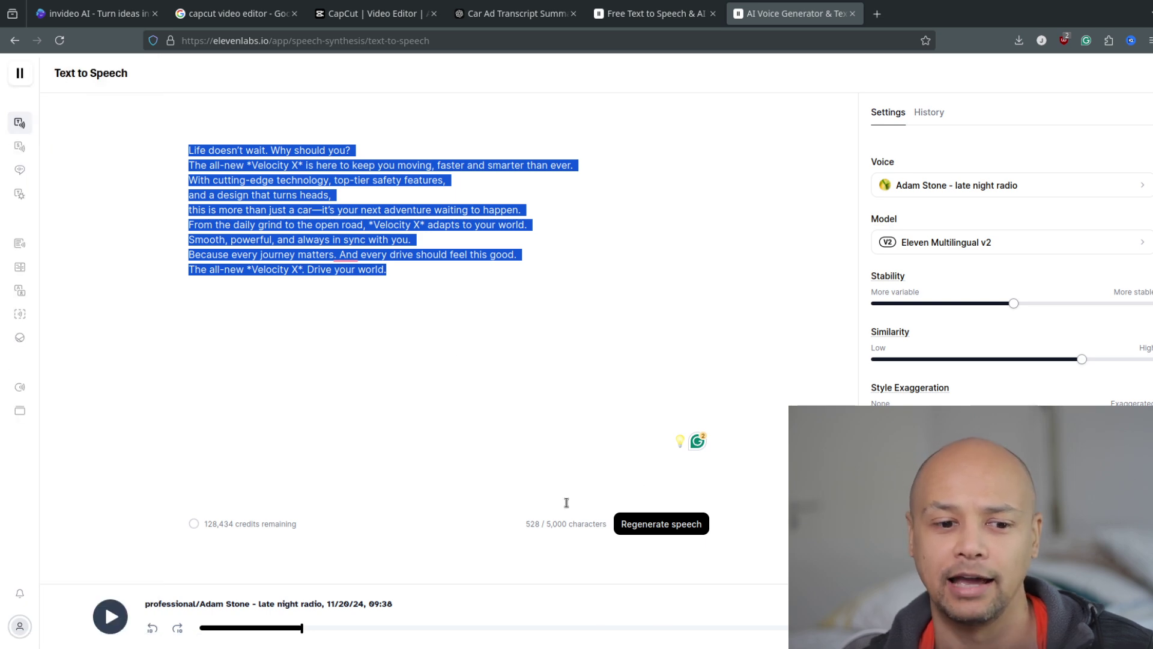
drag(303, 629, 199, 628)
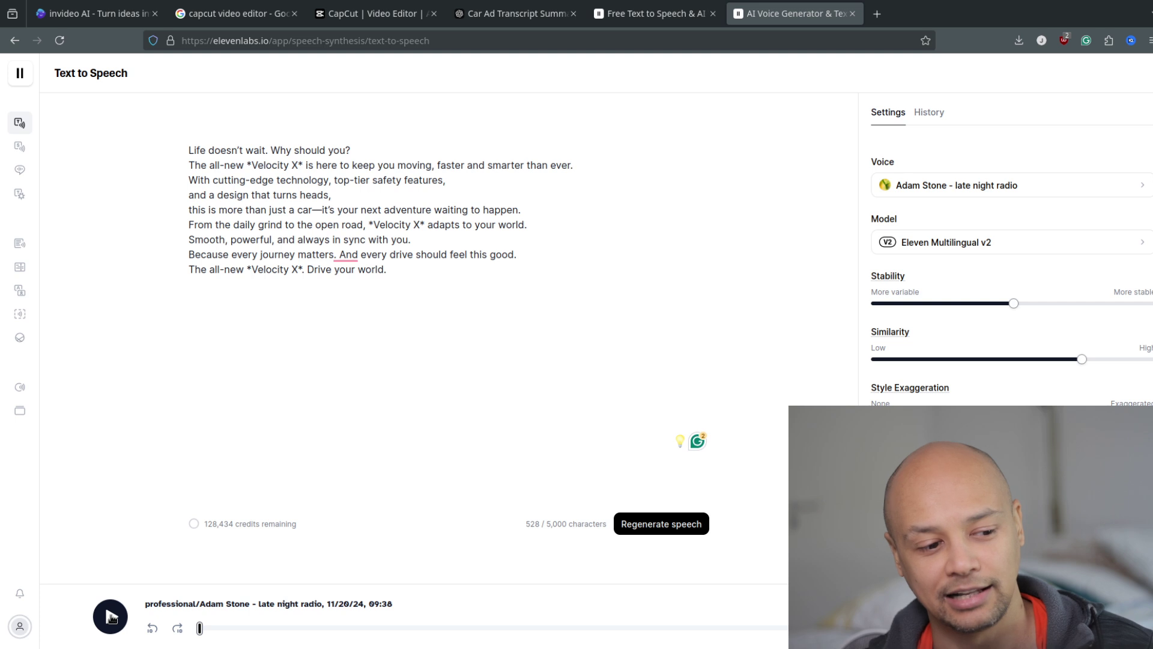
click(110, 616)
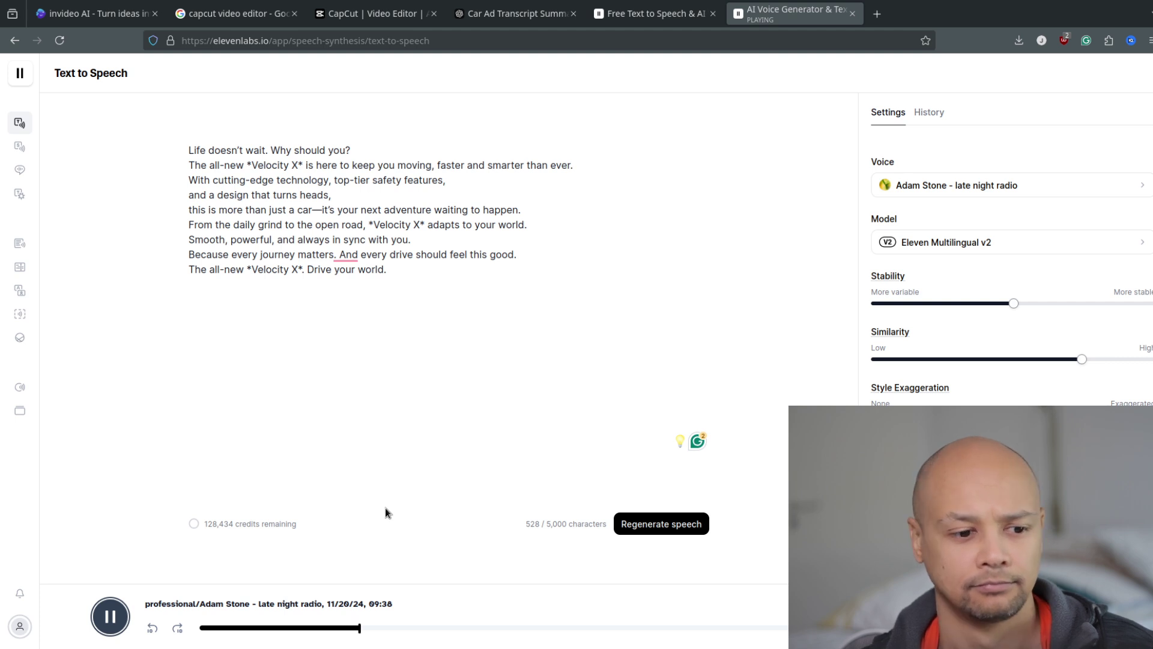
click(110, 617)
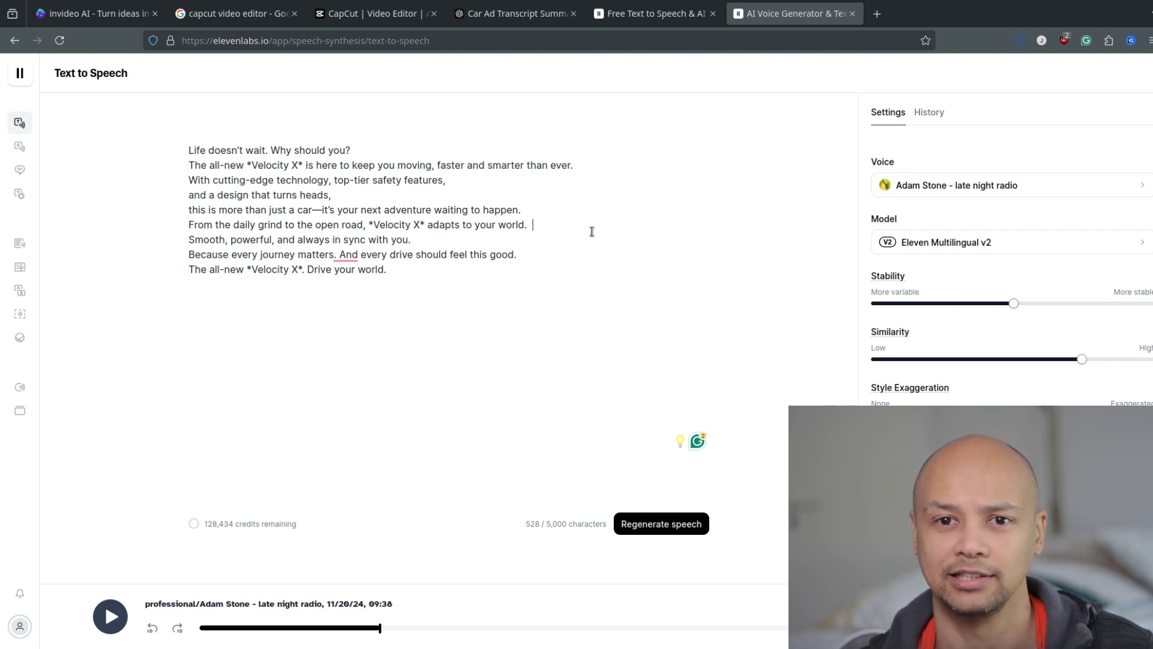
Step: Switch to the CapCut project, place the ElevenLabs voice-over at the timeline start, and set its volume to 10 dB
click(387, 20)
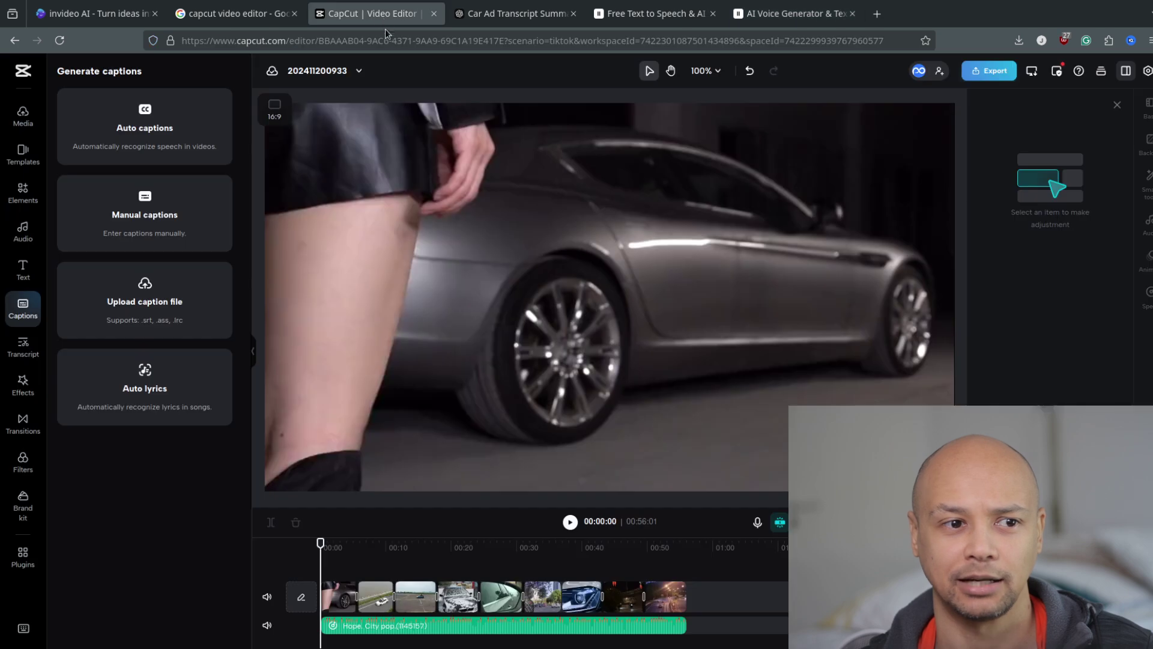
click(23, 116)
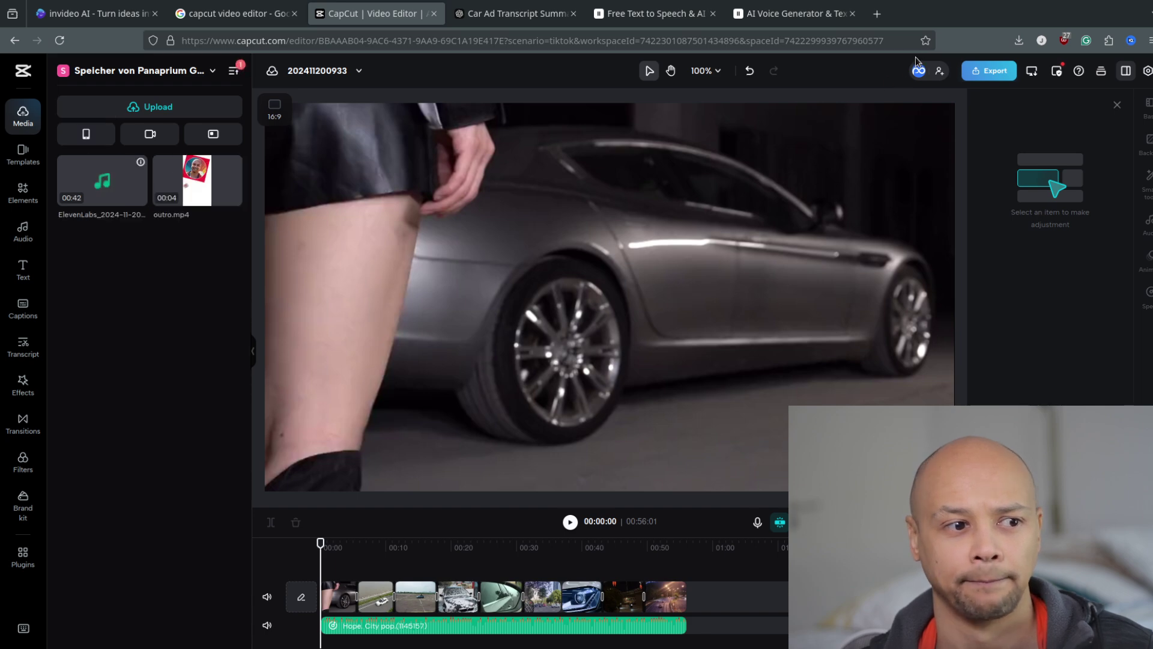
drag(80, 197, 337, 620)
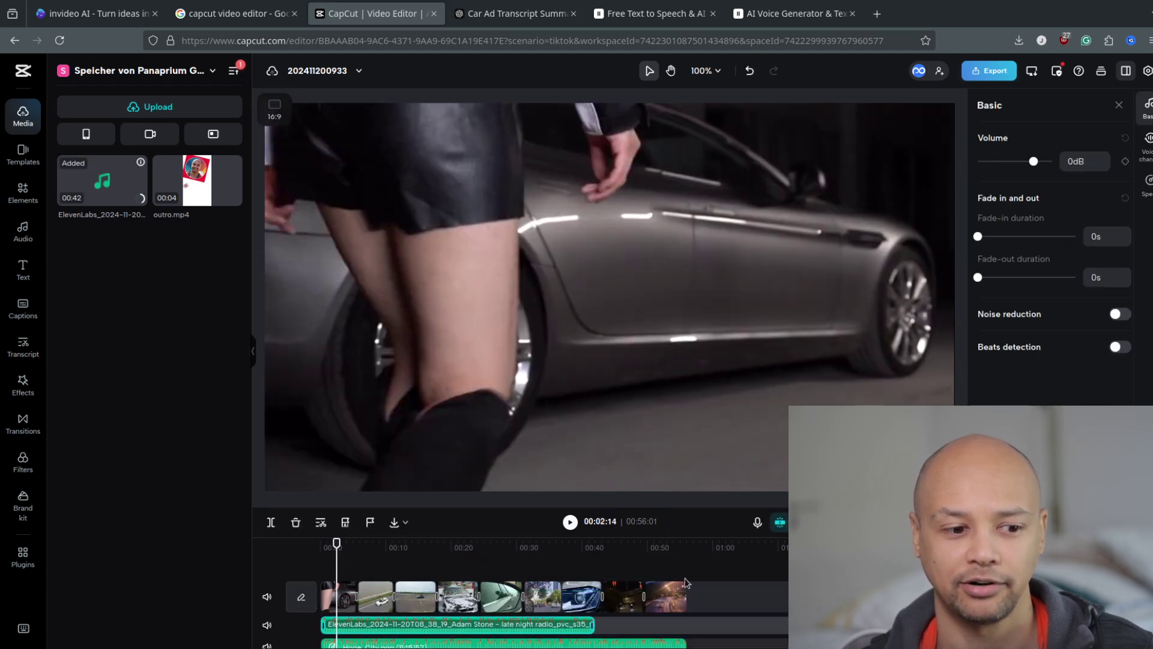
scroll(608, 599, down, 1)
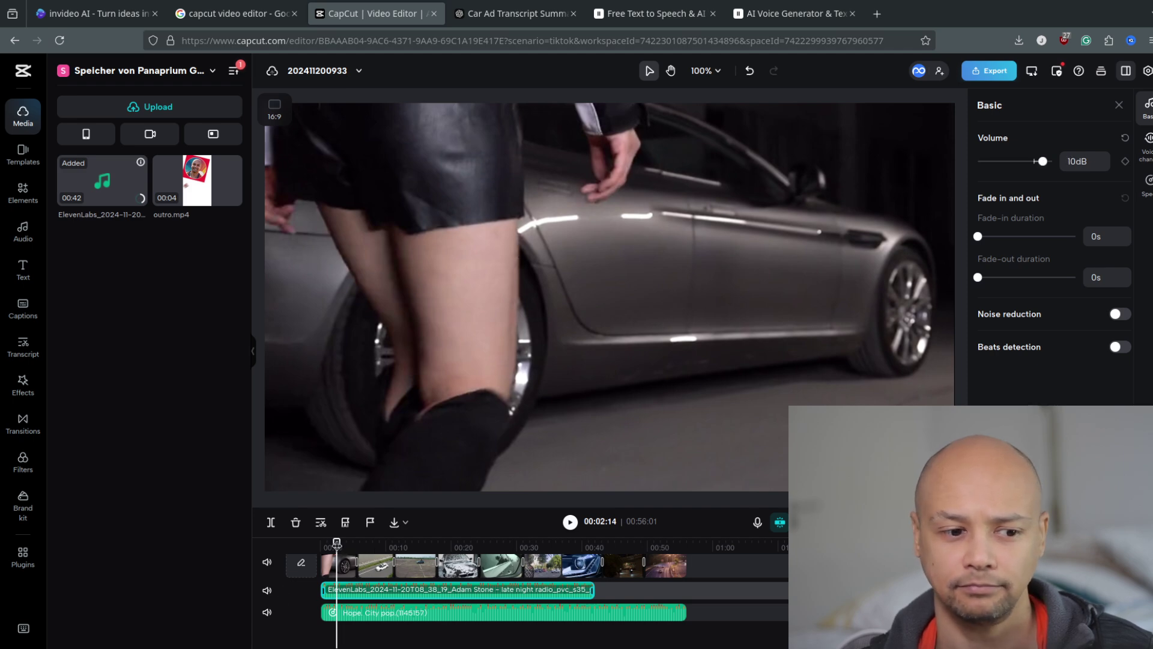
Step: Play the ad from the beginning to hear the voice-over together with the music and clips
click(324, 547)
key(space)
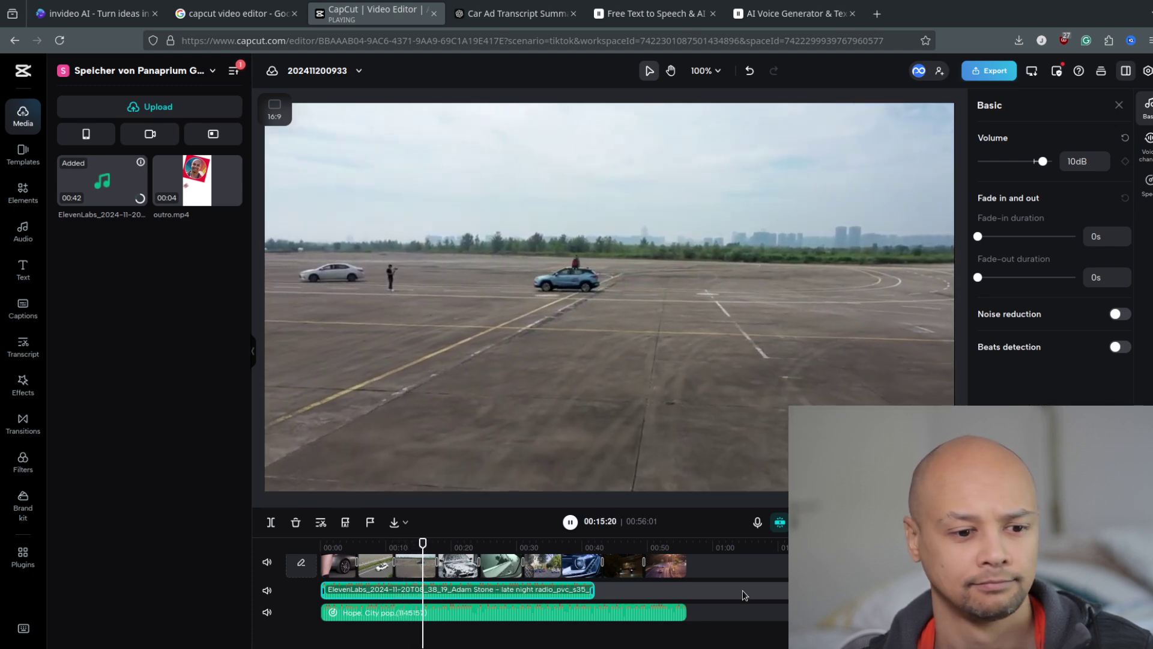
key(space)
Step: Shorten the video clips one by one until the footage ends together with the ElevenLabs voice-over
scroll(624, 594, up, 2)
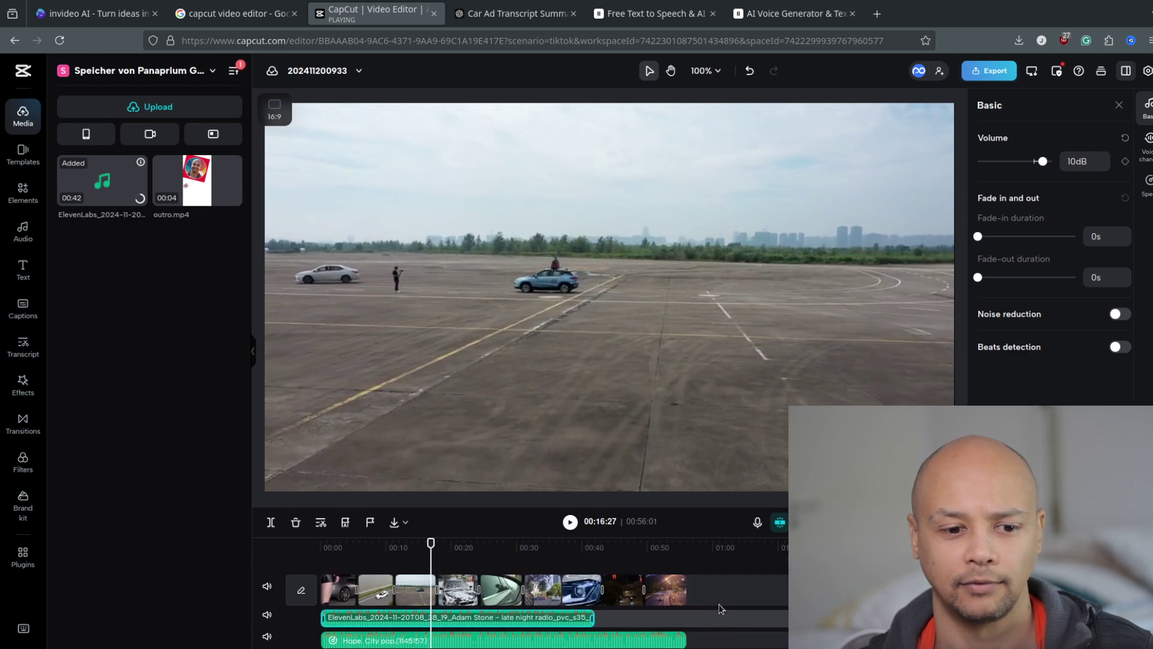
click(397, 596)
drag(390, 598, 423, 597)
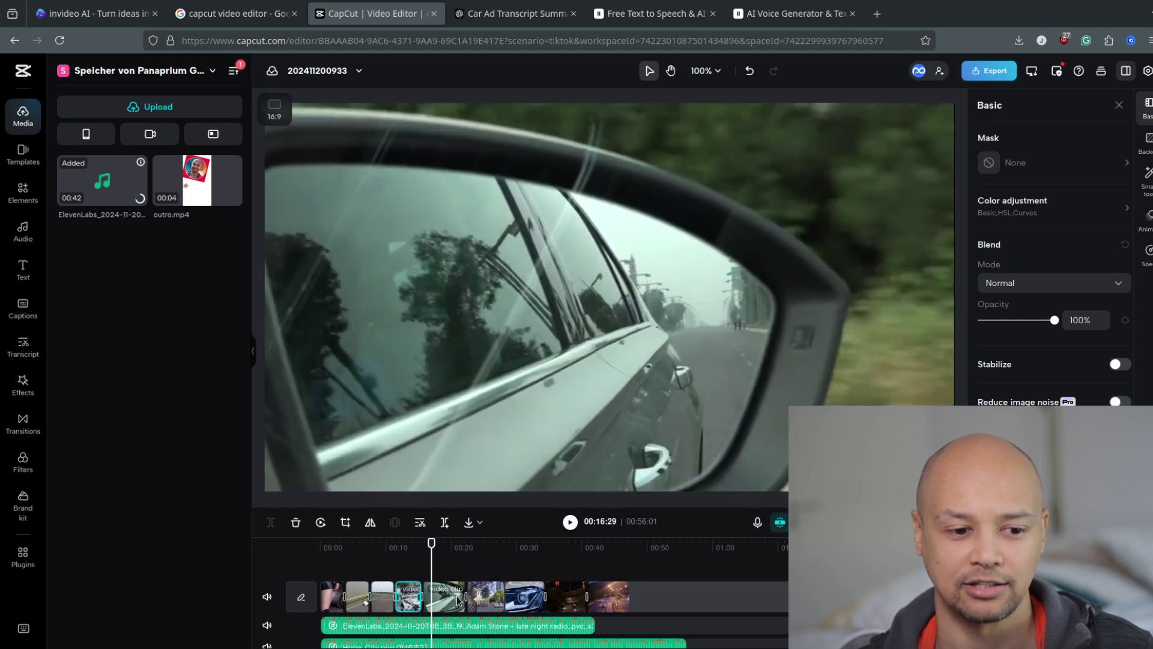
drag(466, 595, 509, 600)
click(482, 592)
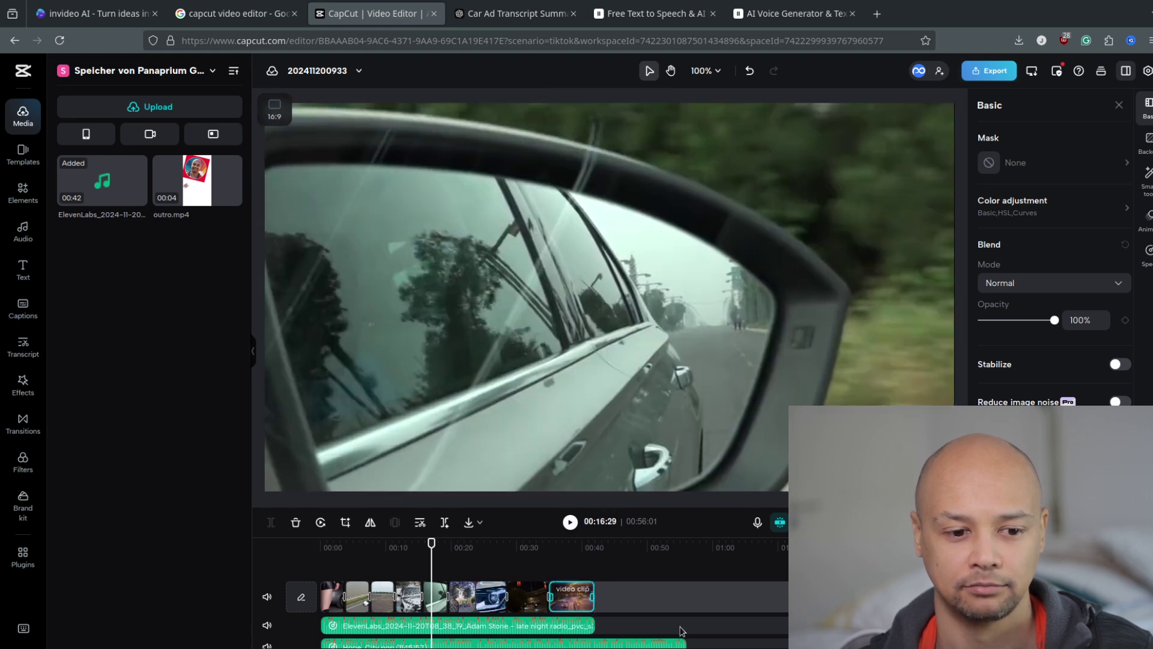
Step: Trim the Hope. City pop music to end together with the voice-over and set its volume to -10 dB
click(682, 642)
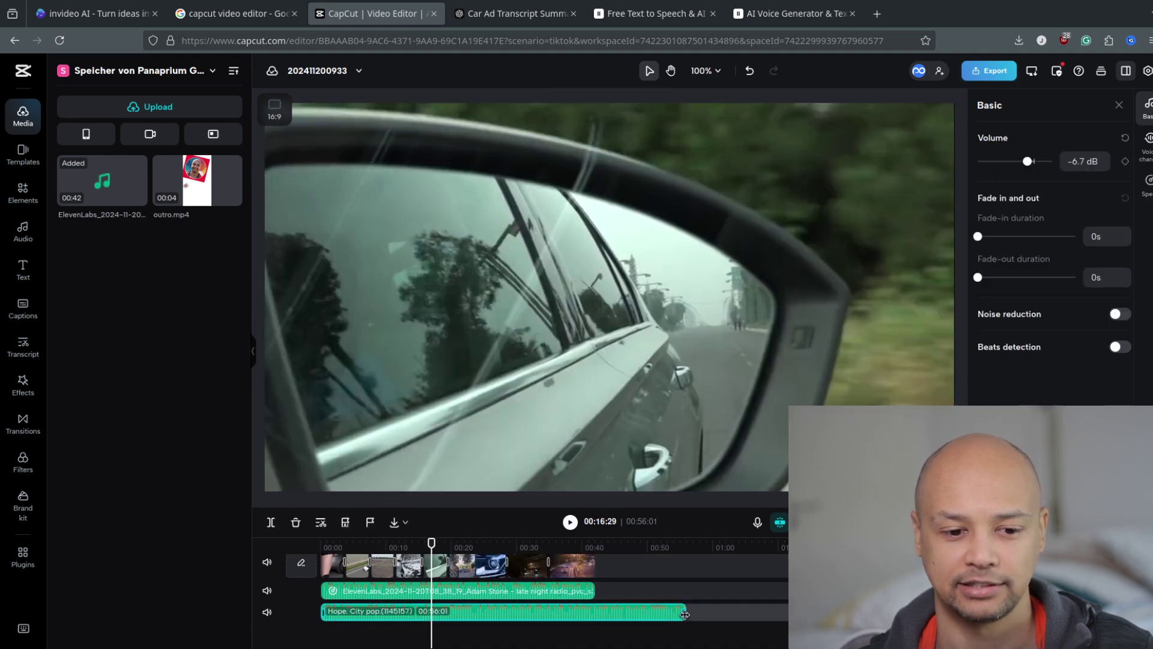
drag(685, 612, 595, 612)
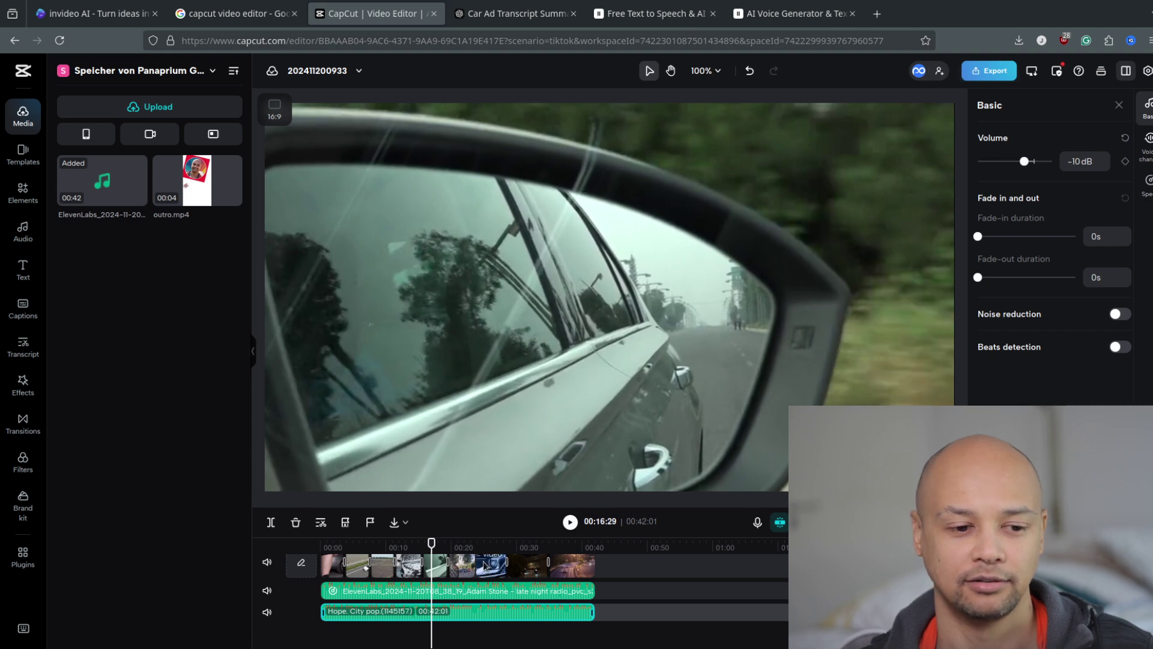
Step: Play the middle of the ad from about 13 seconds to check the music level against the voice-over
drag(452, 558, 468, 609)
click(411, 553)
key(space)
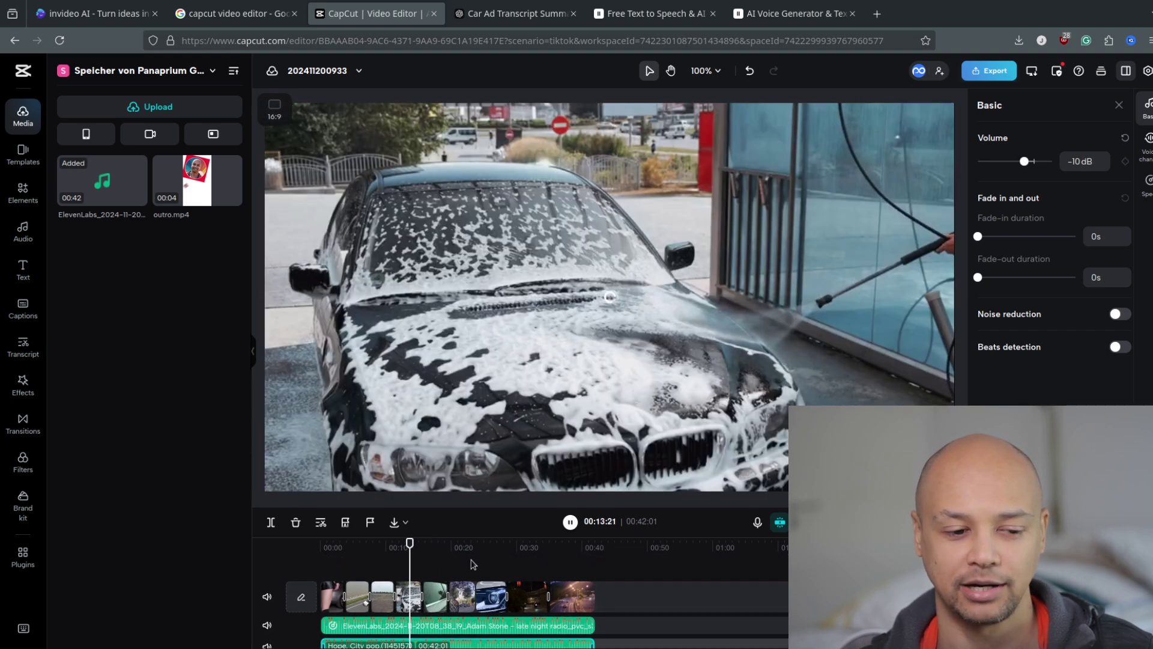
click(423, 549)
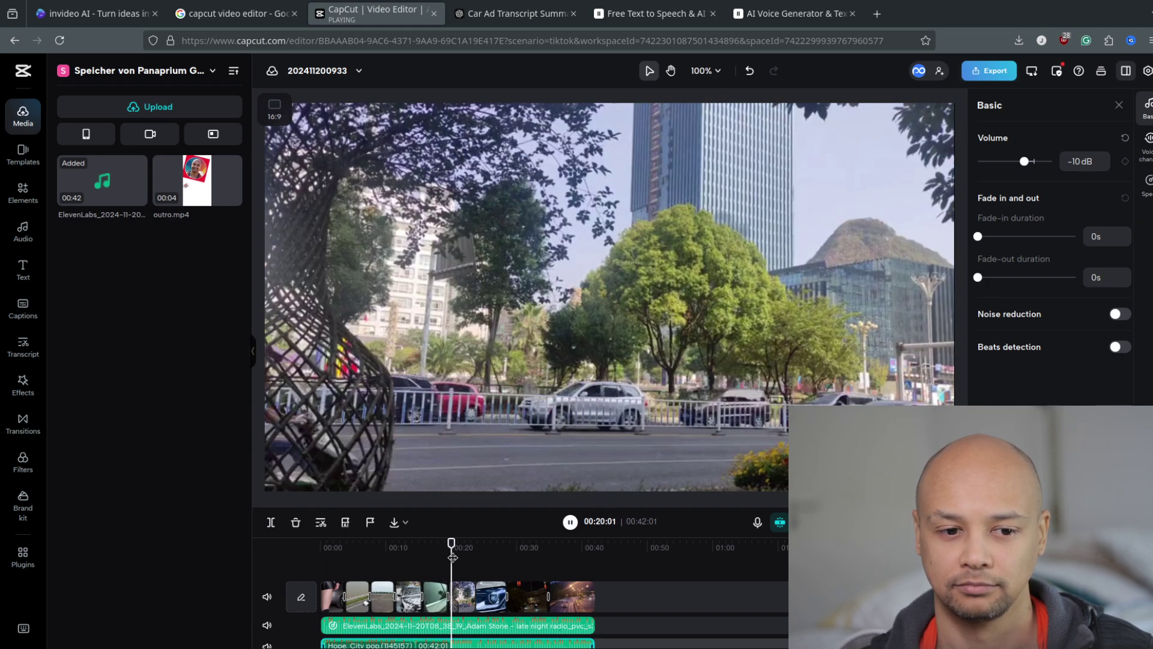
key(space)
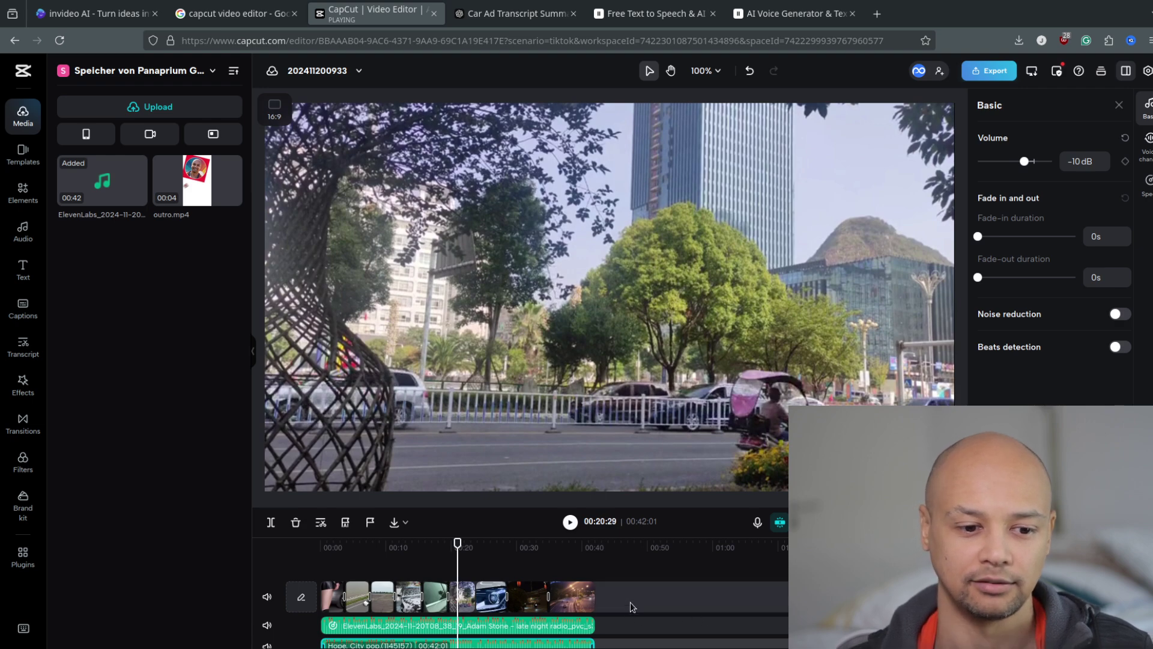
Step: Return the playhead to the timeline start and generate automatic captions from the ElevenLabs voice-over
scroll(630, 604, down, 2)
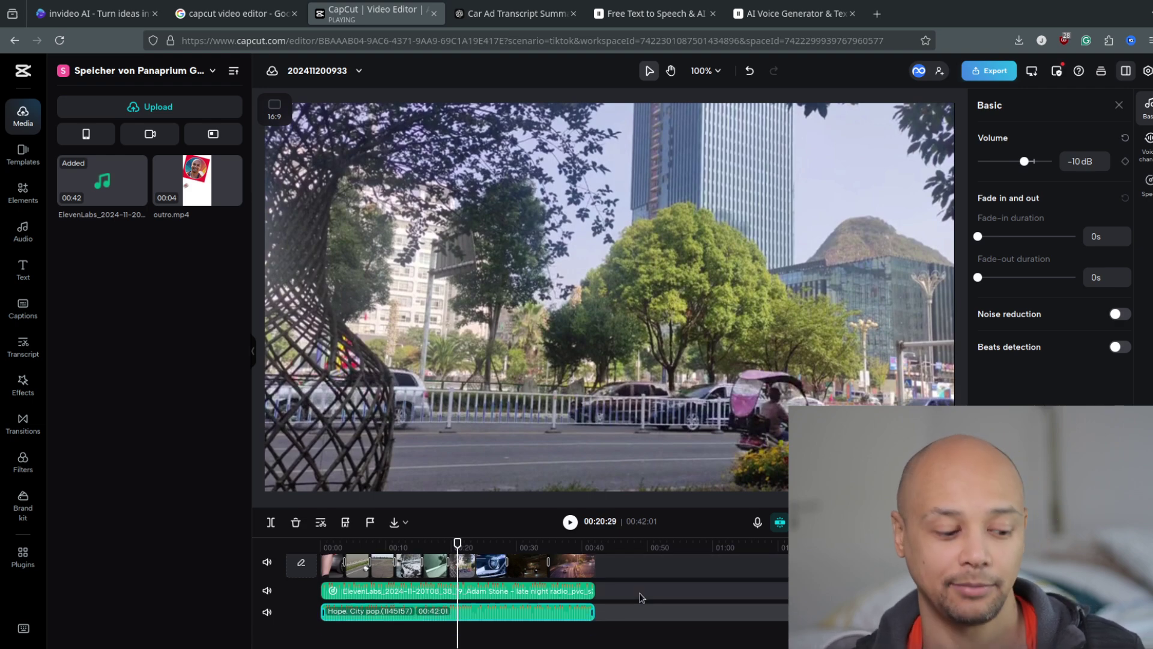
scroll(480, 614, up, 2)
click(469, 628)
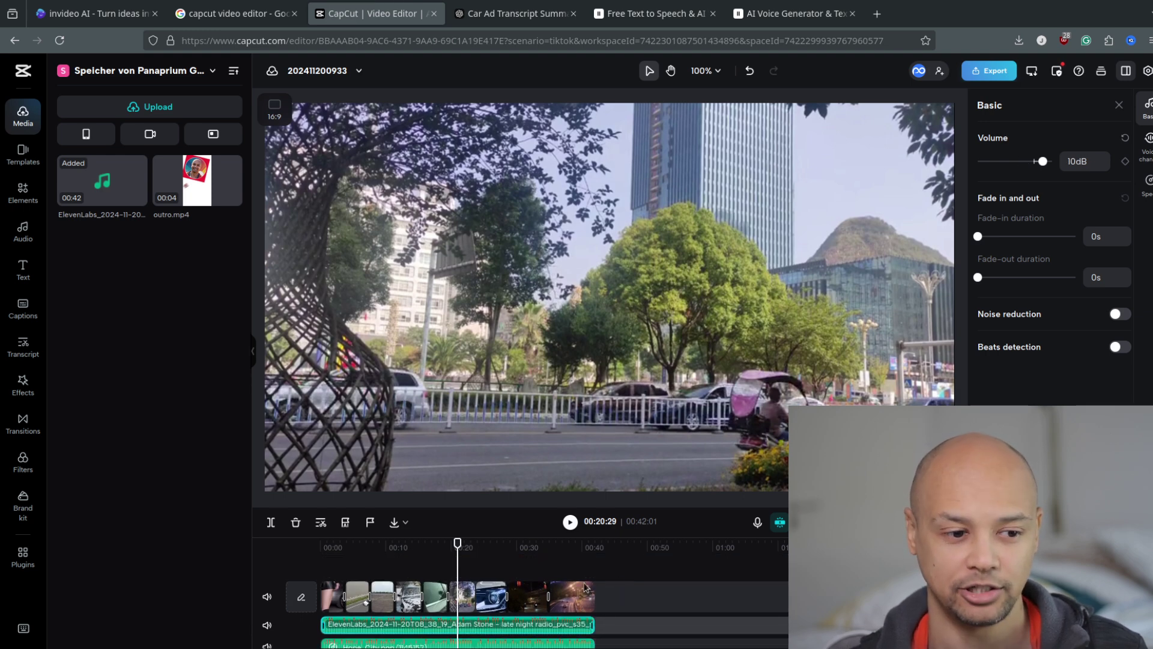
click(24, 310)
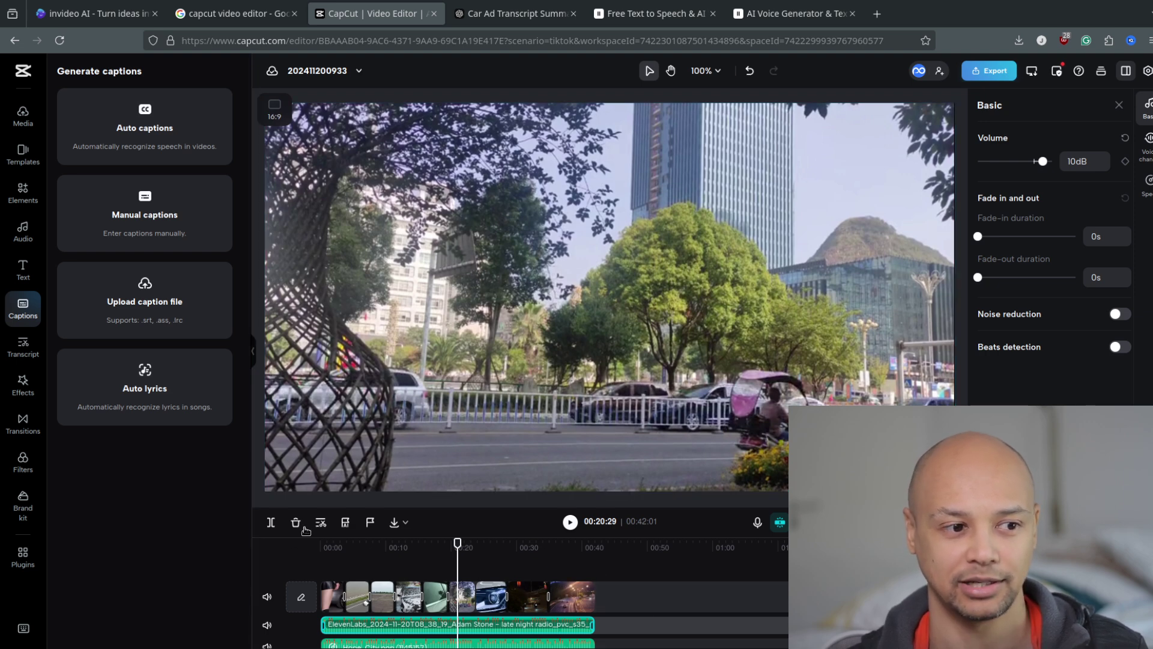
click(349, 546)
drag(349, 546, 290, 551)
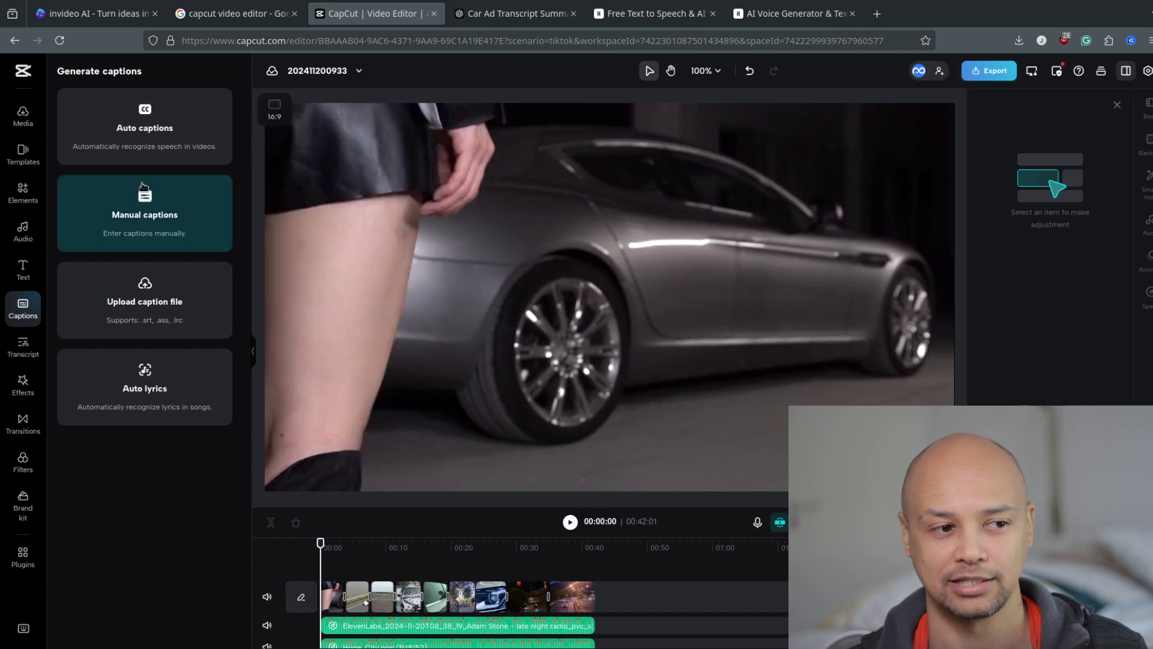
click(145, 120)
click(182, 241)
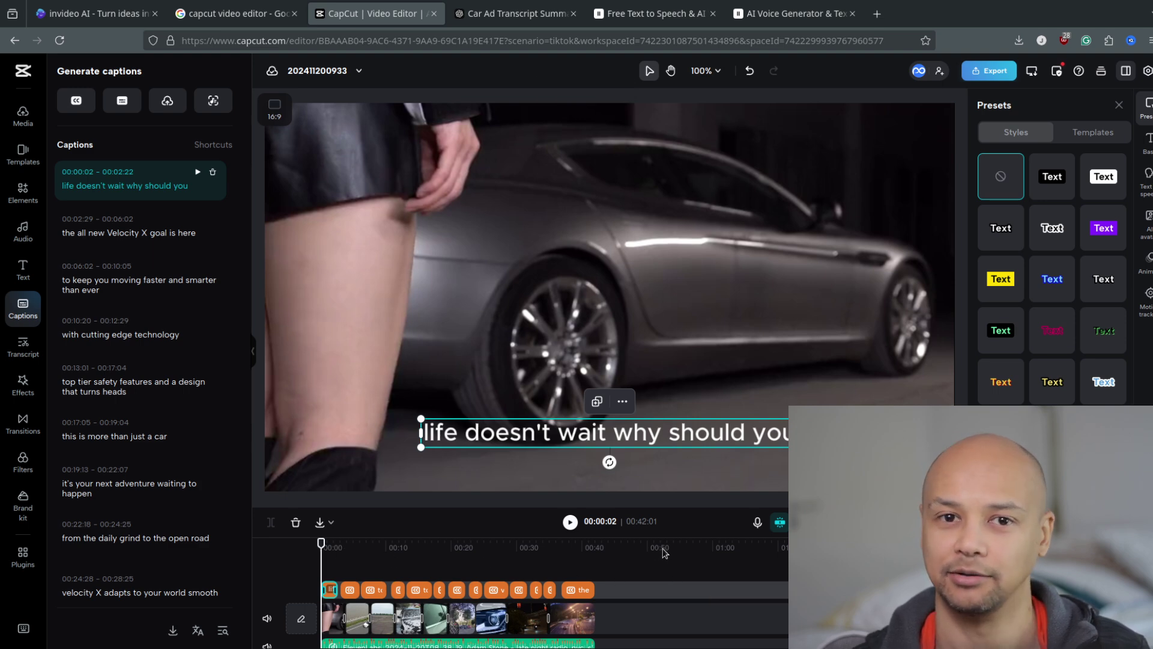
Step: Play the captioned ad from the start and split the Hope. City pop music at 00:19:14
key(space)
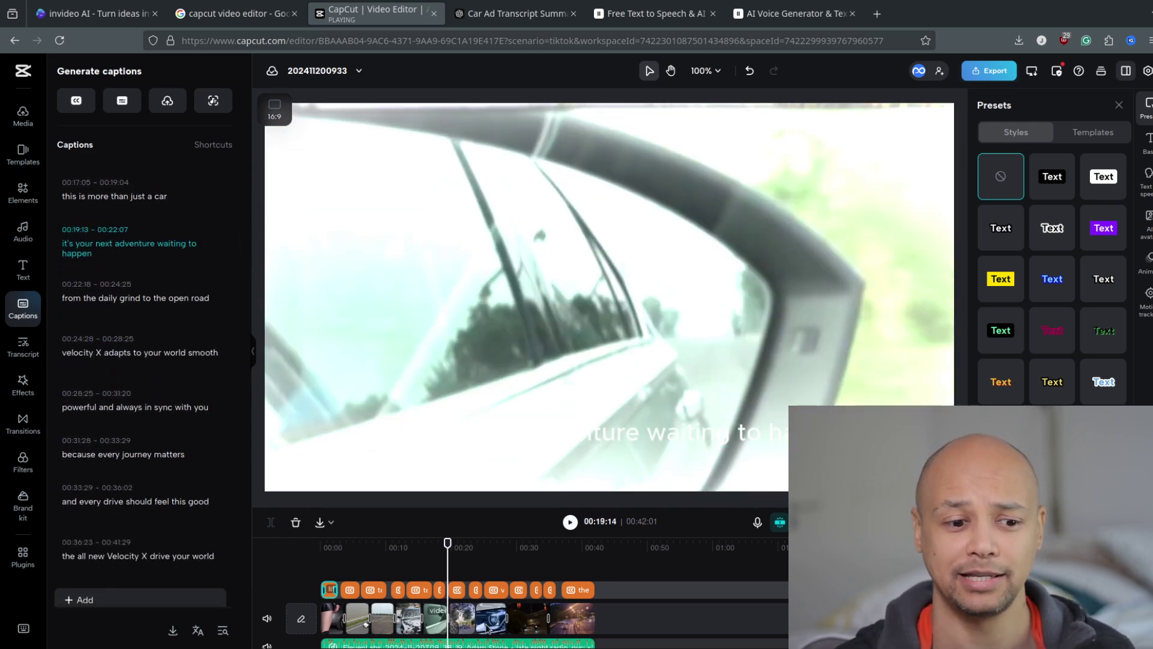
scroll(447, 628, down, 2)
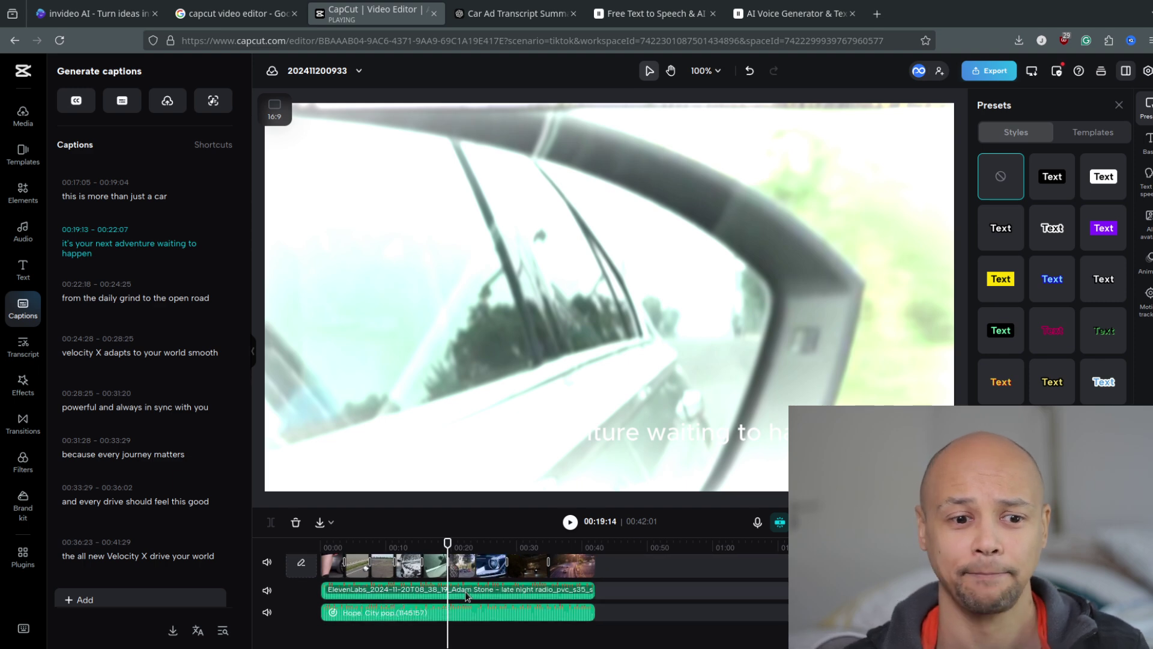
click(474, 611)
key(ctrl+b)
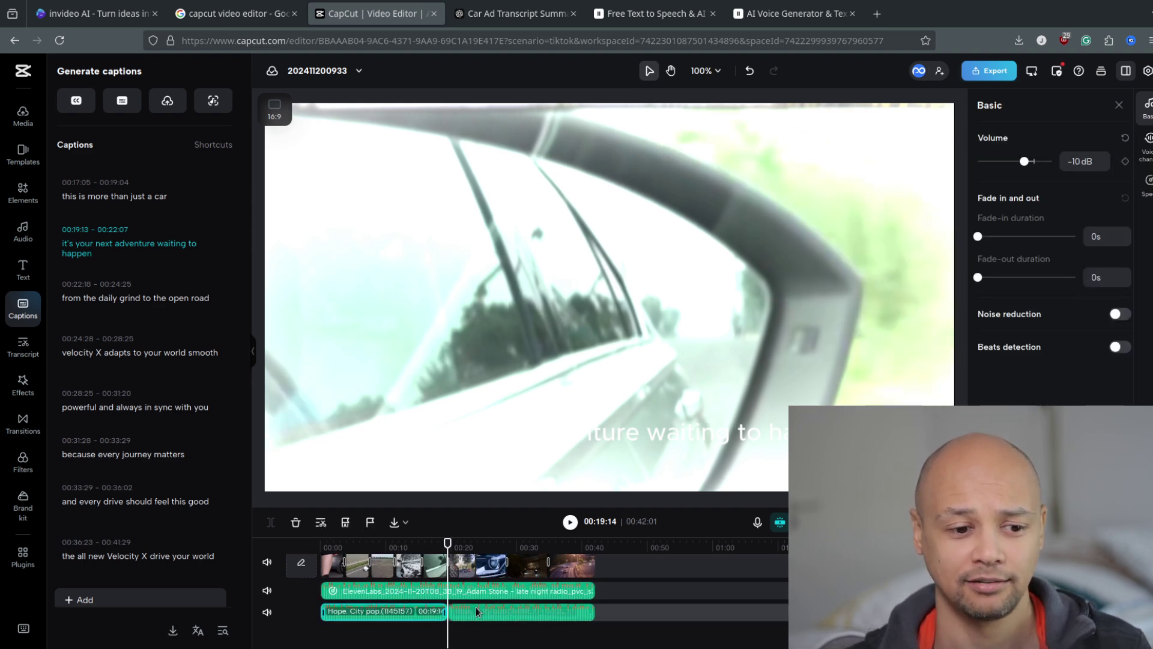
scroll(601, 597, up, 2)
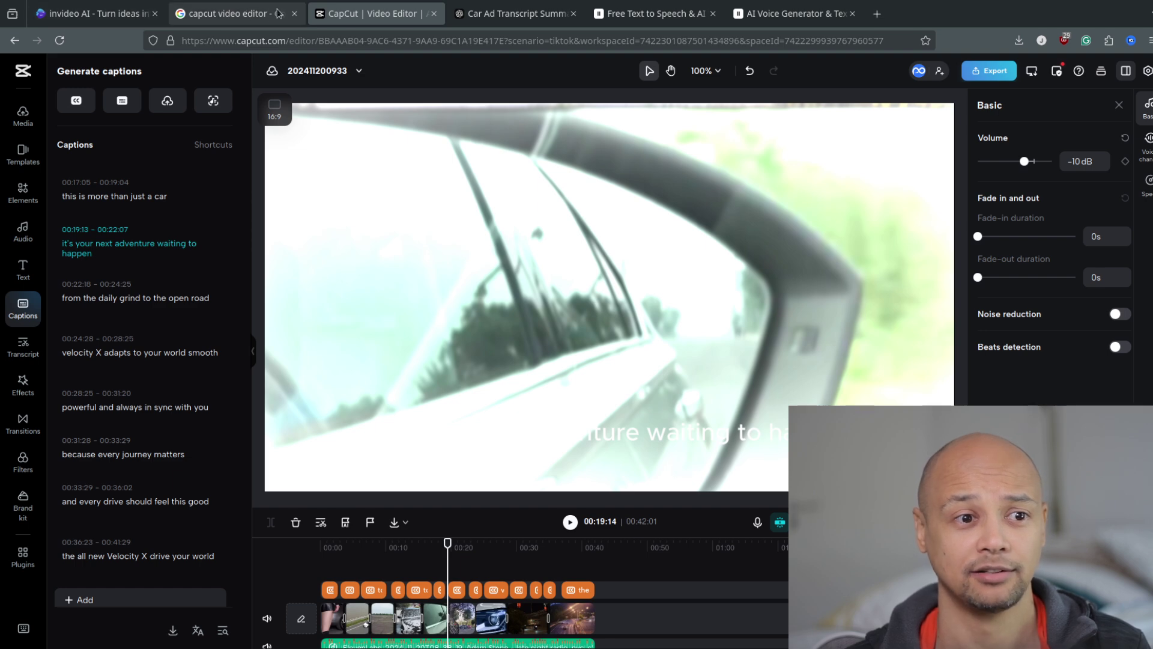
Step: Revisit the car ad transcript in ChatGPT and the ElevenLabs text-to-speech page, and return to the CapCut project
click(518, 17)
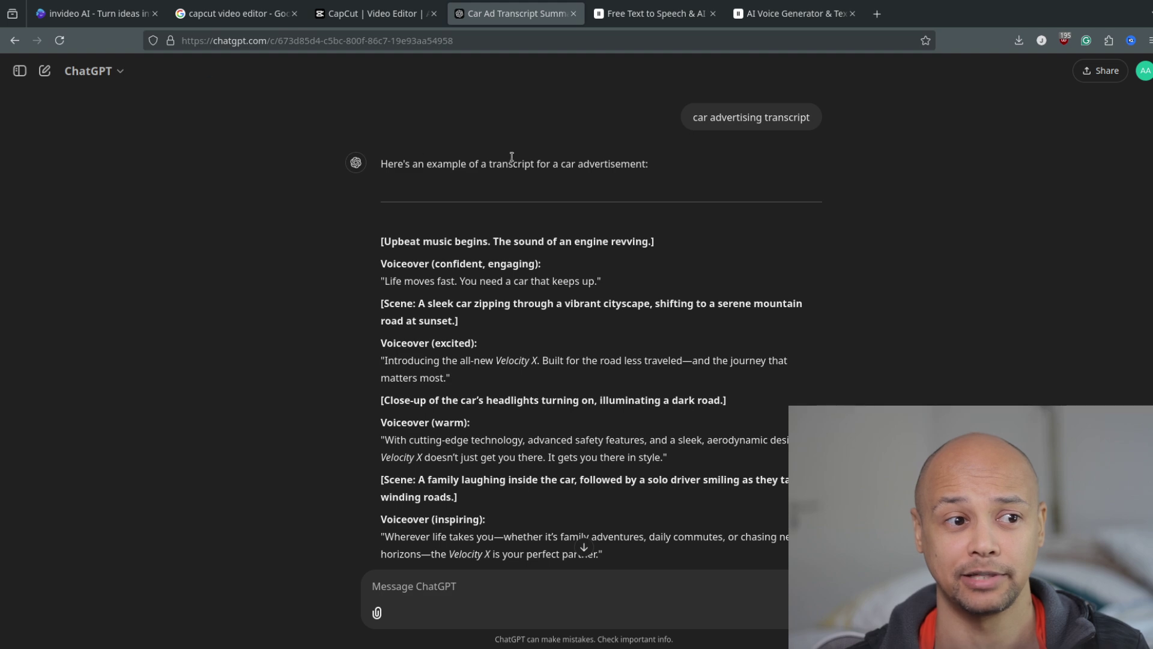
click(652, 14)
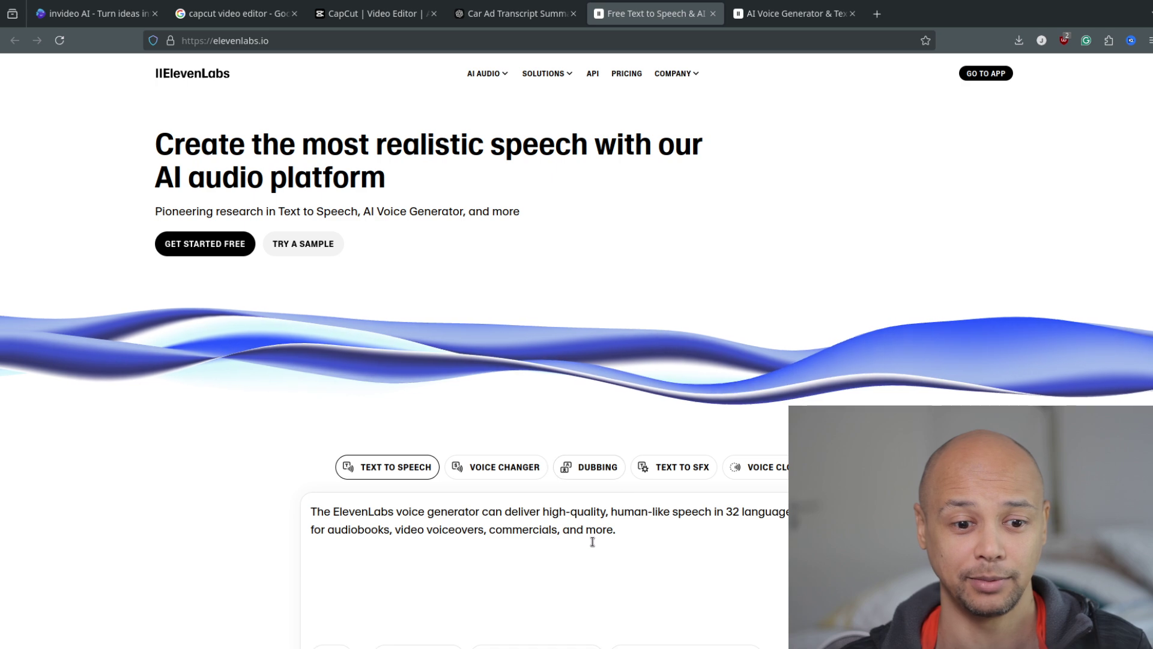
drag(504, 512, 793, 512)
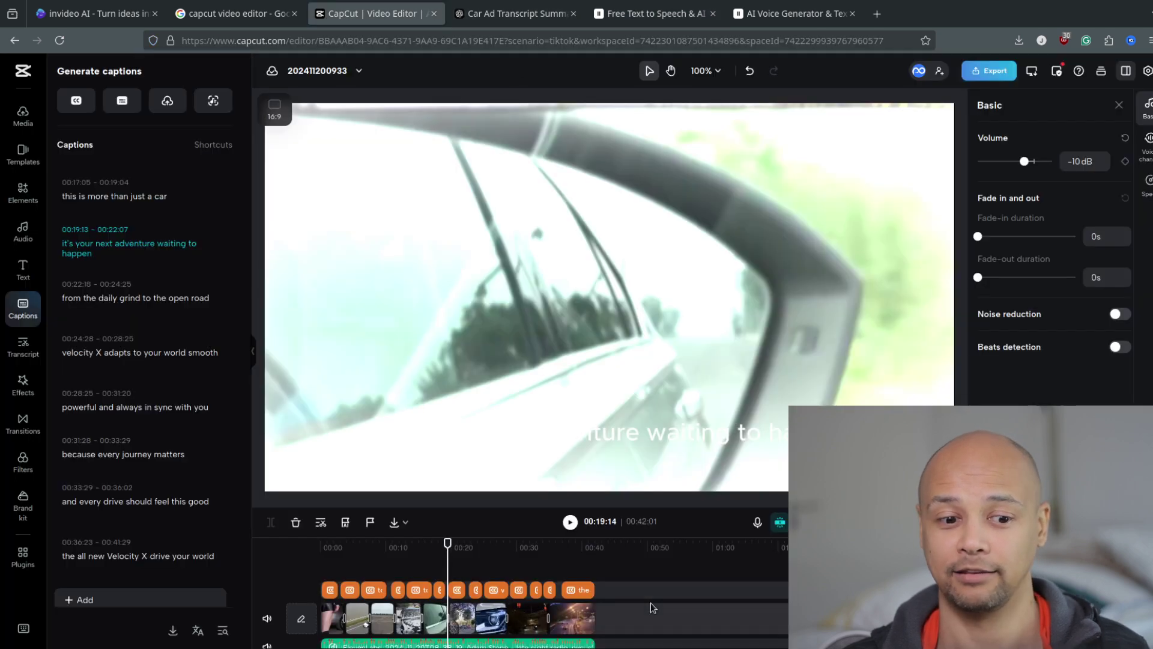
scroll(650, 603, down, 2)
scroll(478, 599, up, 2)
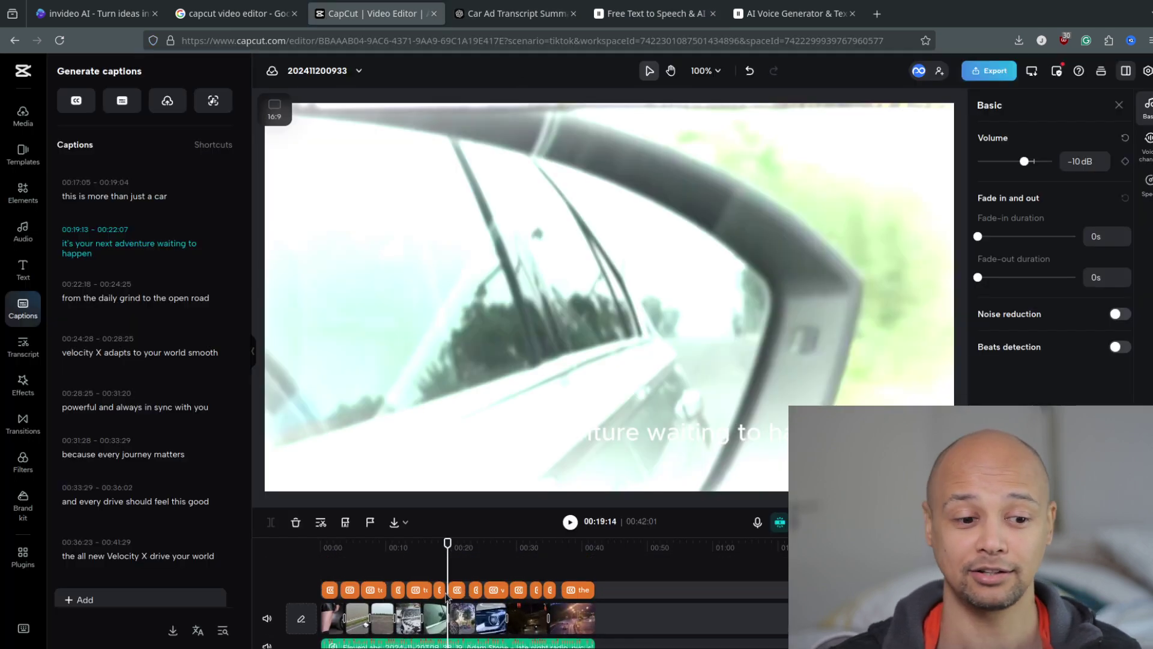
Step: Return the playhead to the timeline start and export the captioned ad as a download
click(351, 548)
drag(351, 548, 320, 547)
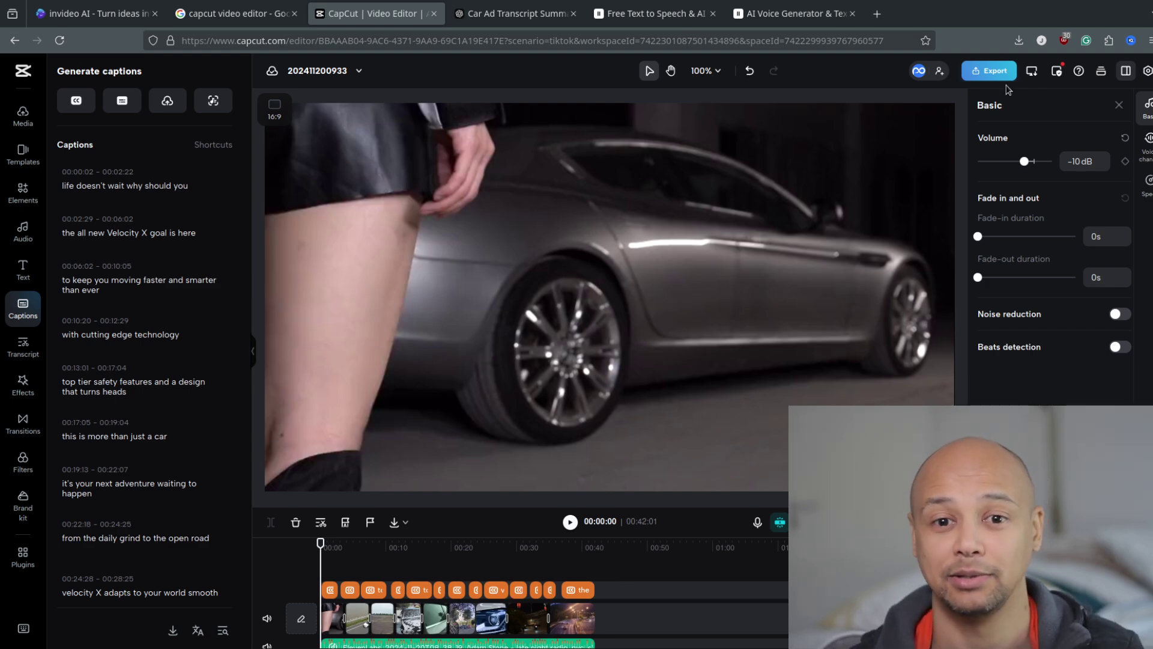
click(994, 71)
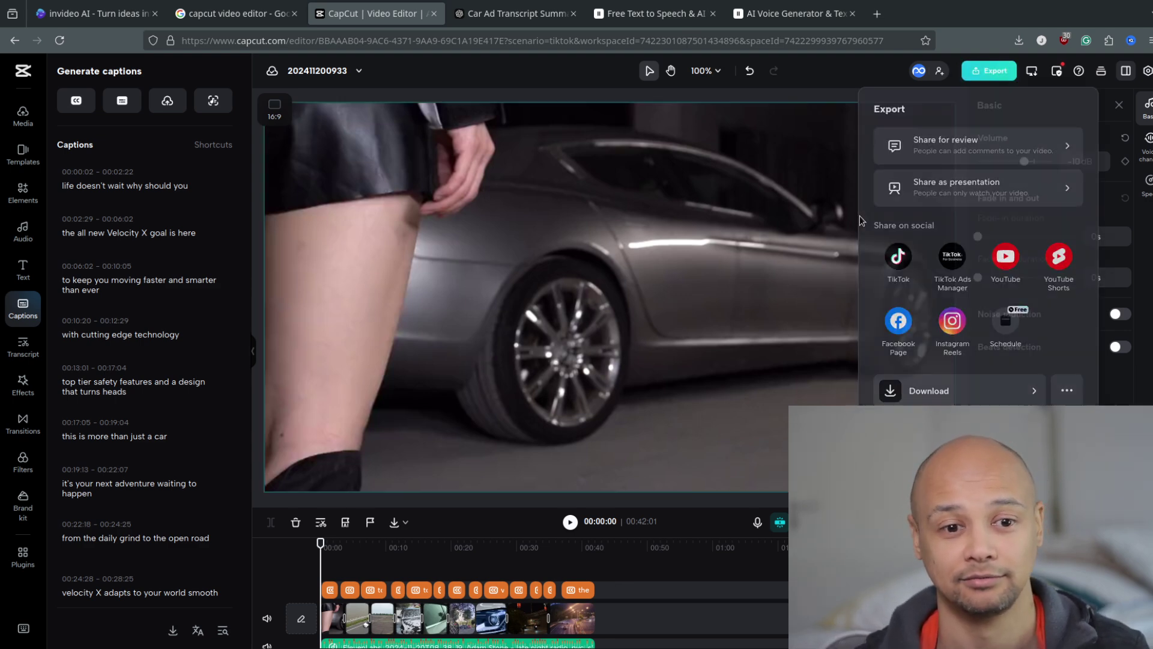
click(951, 392)
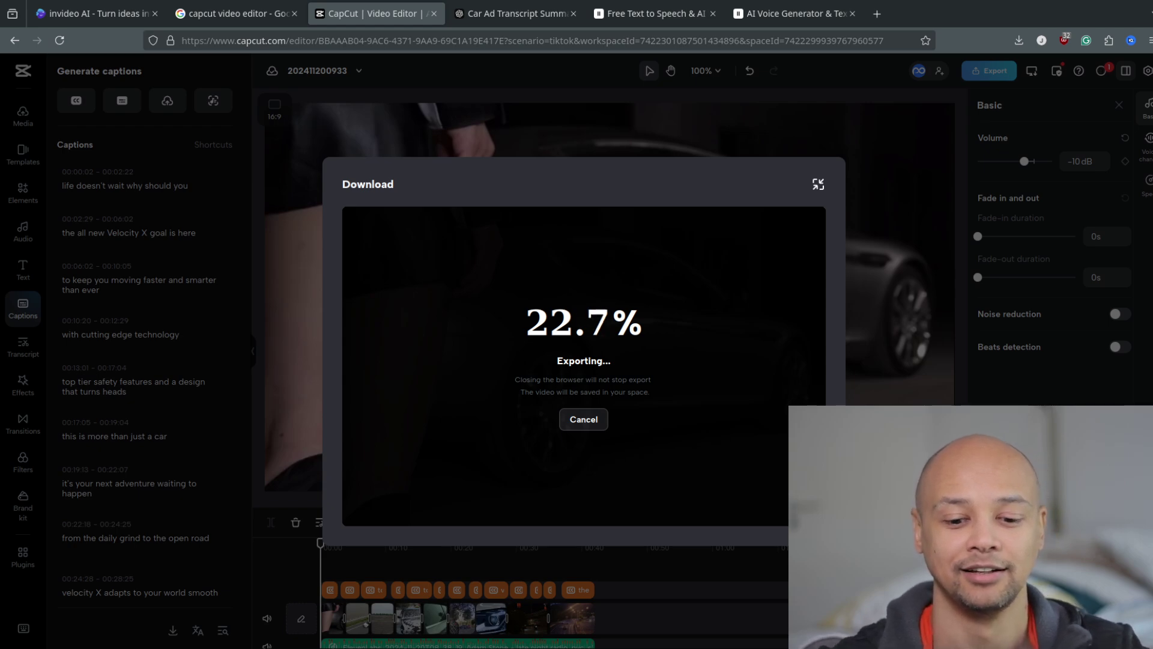
Step: Revisit the invideo AI video and the ChatGPT transcript during the export, and return to CapCut to dismiss the download dialog
click(84, 17)
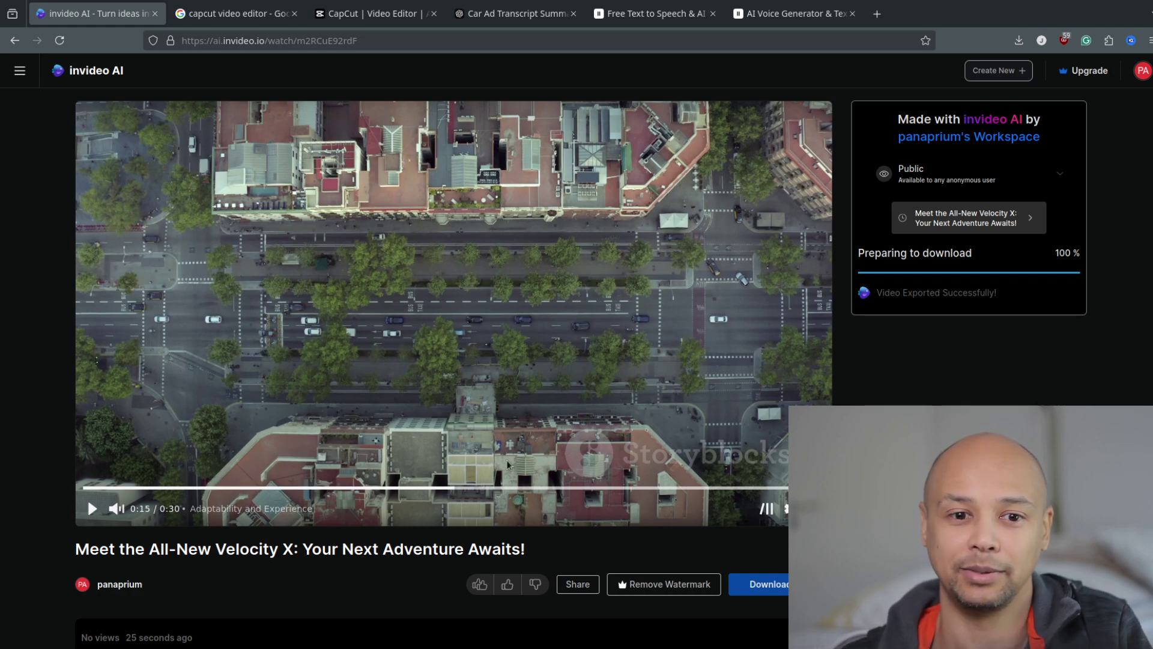
click(638, 15)
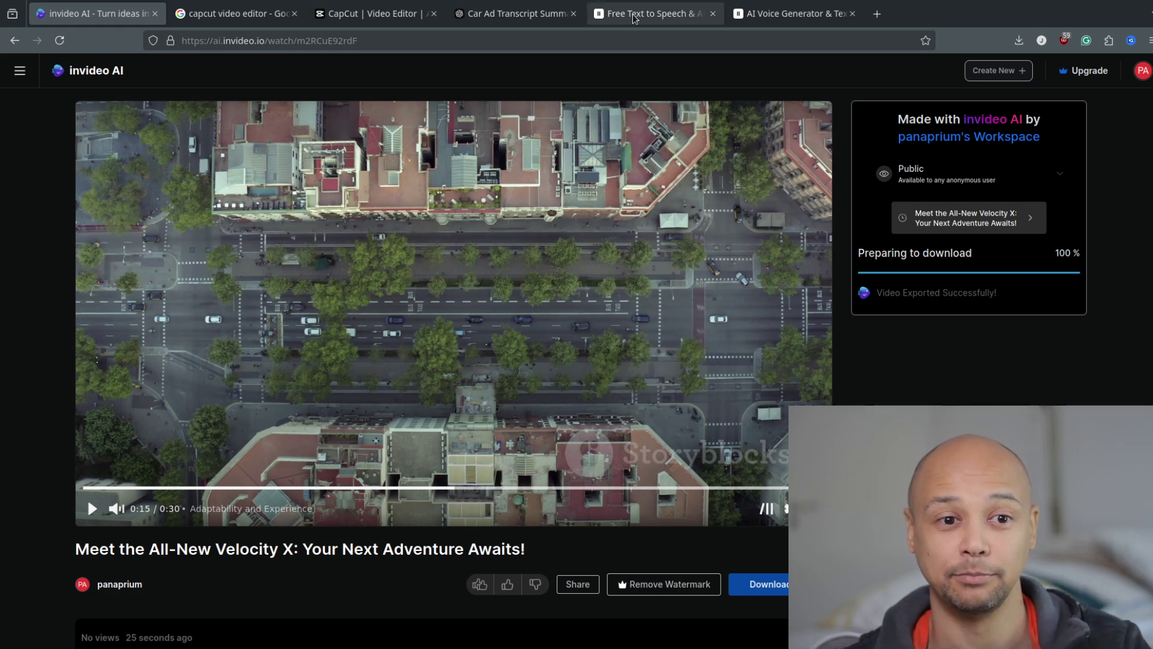
click(508, 17)
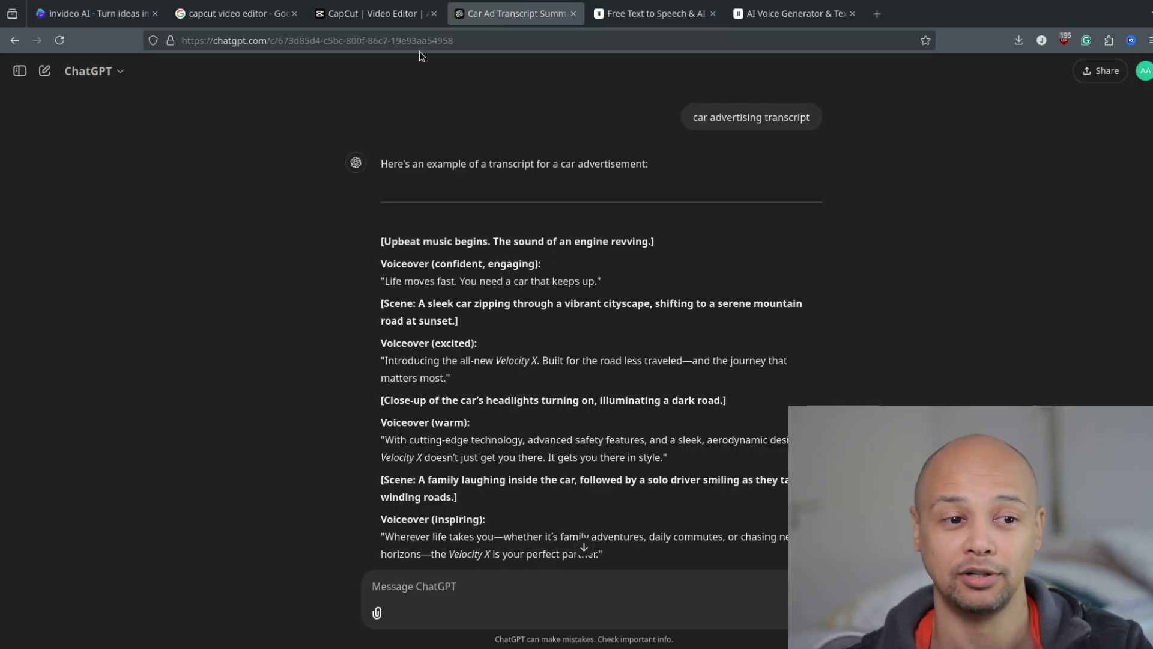
click(397, 14)
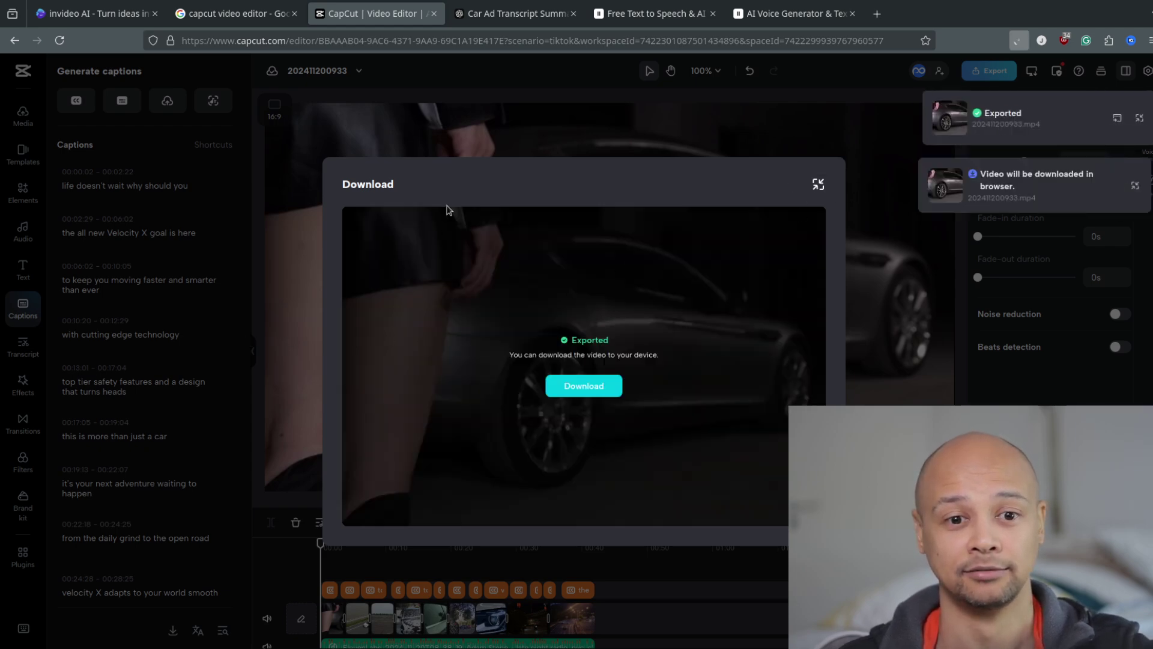
click(818, 184)
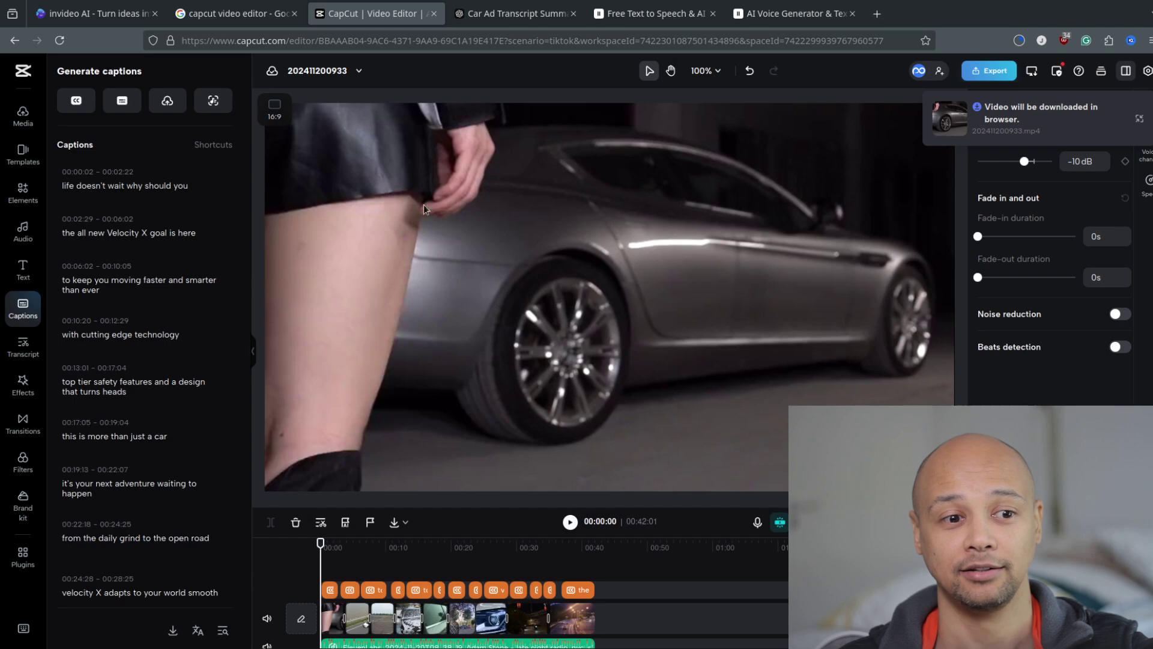
Step: Browse the stock videos for "car" and the recommended music tracks in the CapCut library
click(23, 193)
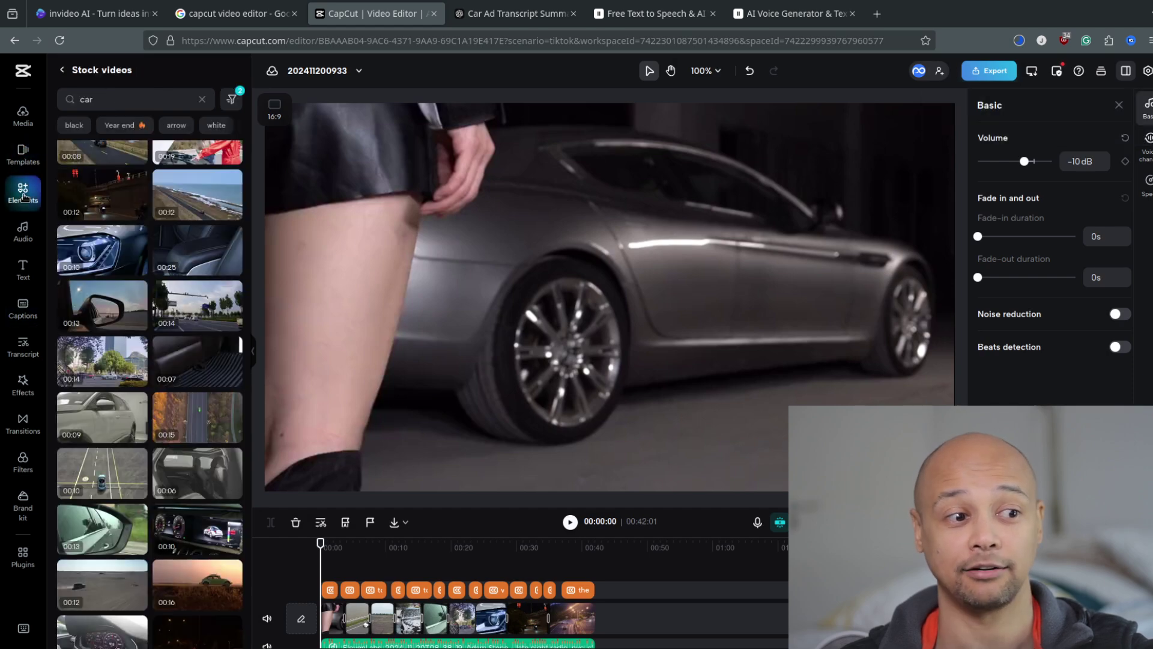
scroll(187, 263, down, 5)
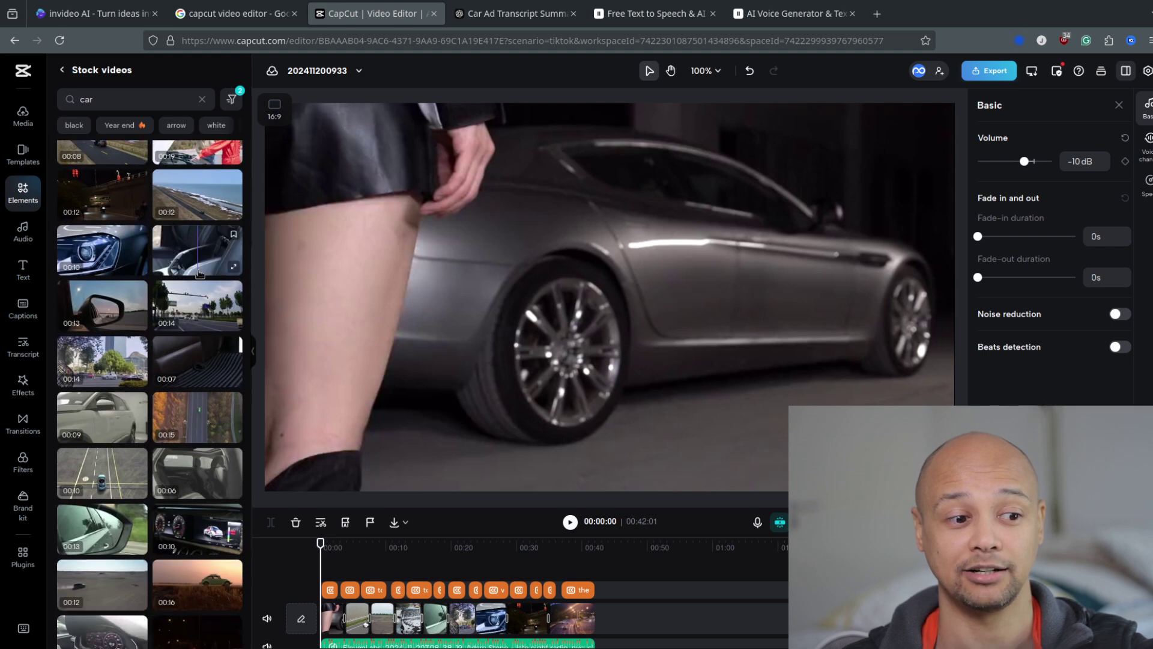
scroll(167, 276, down, 5)
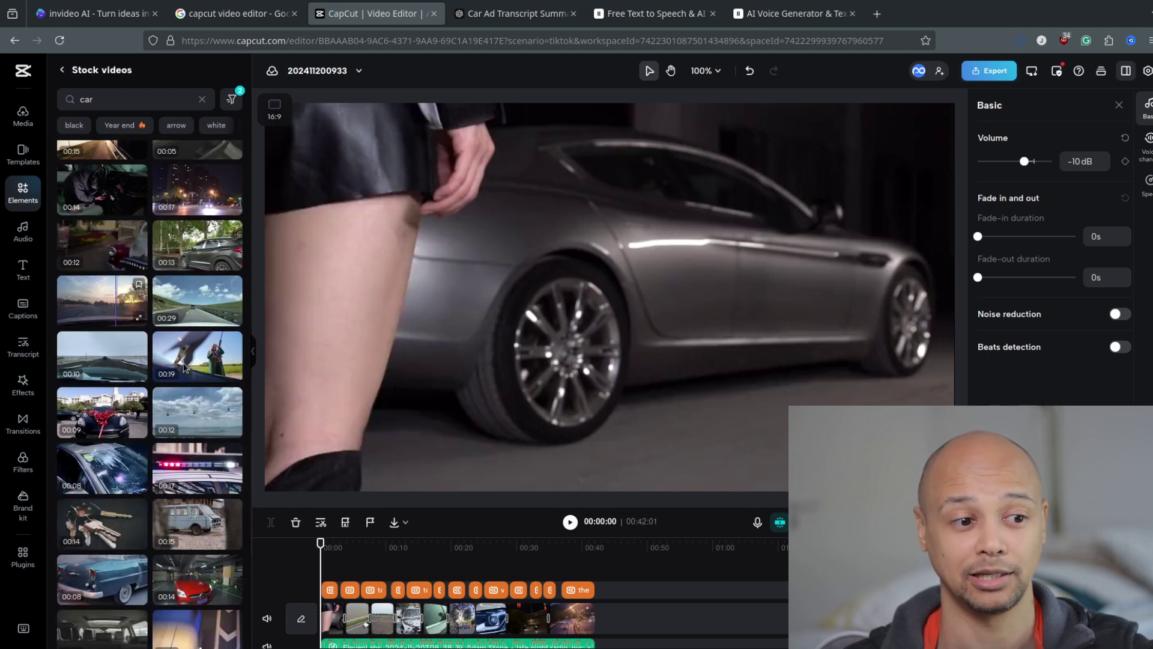
scroll(437, 612, down, 2)
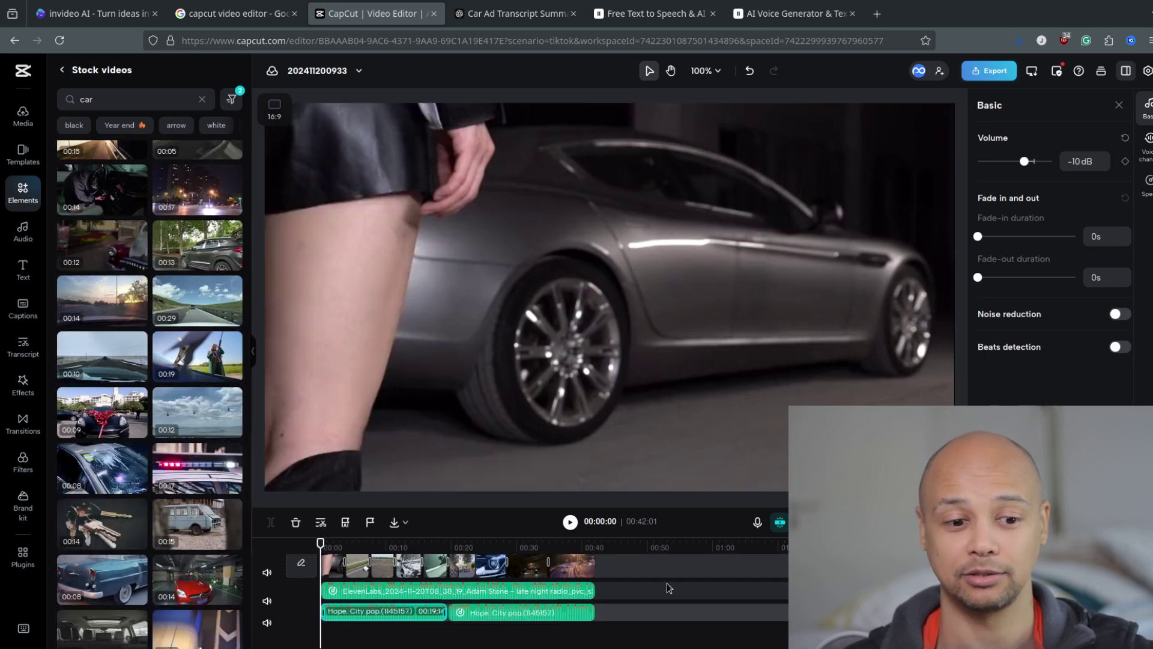
scroll(437, 613, up, 2)
scroll(150, 390, up, 1)
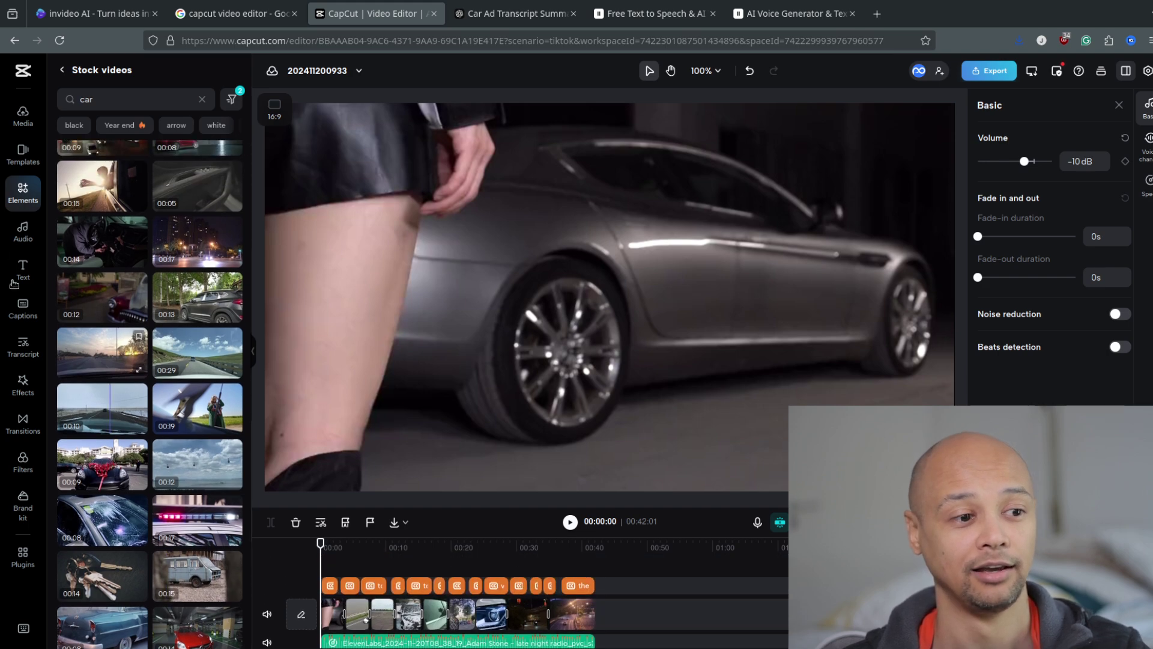
click(23, 227)
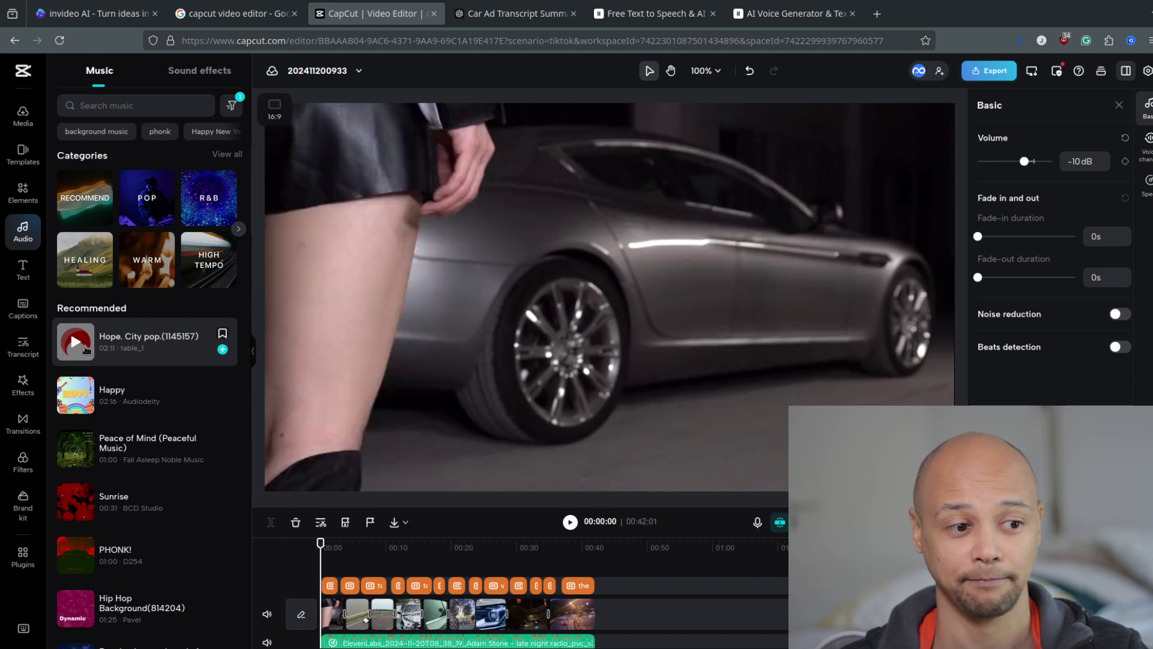
scroll(76, 354, down, 7)
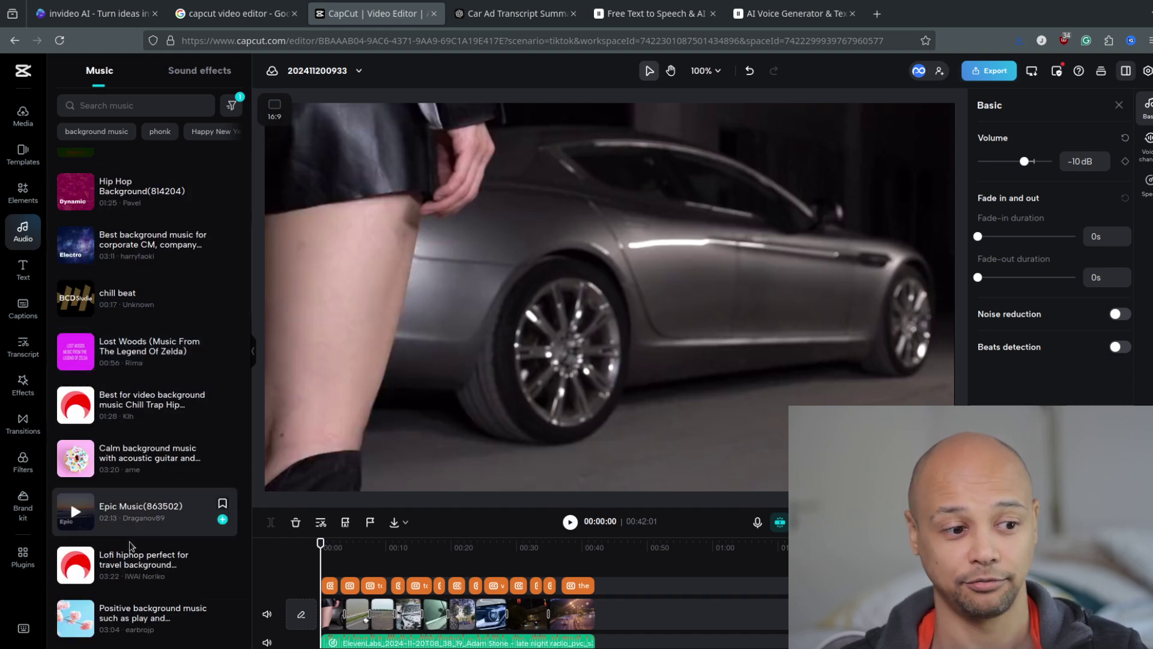
scroll(157, 372, up, 5)
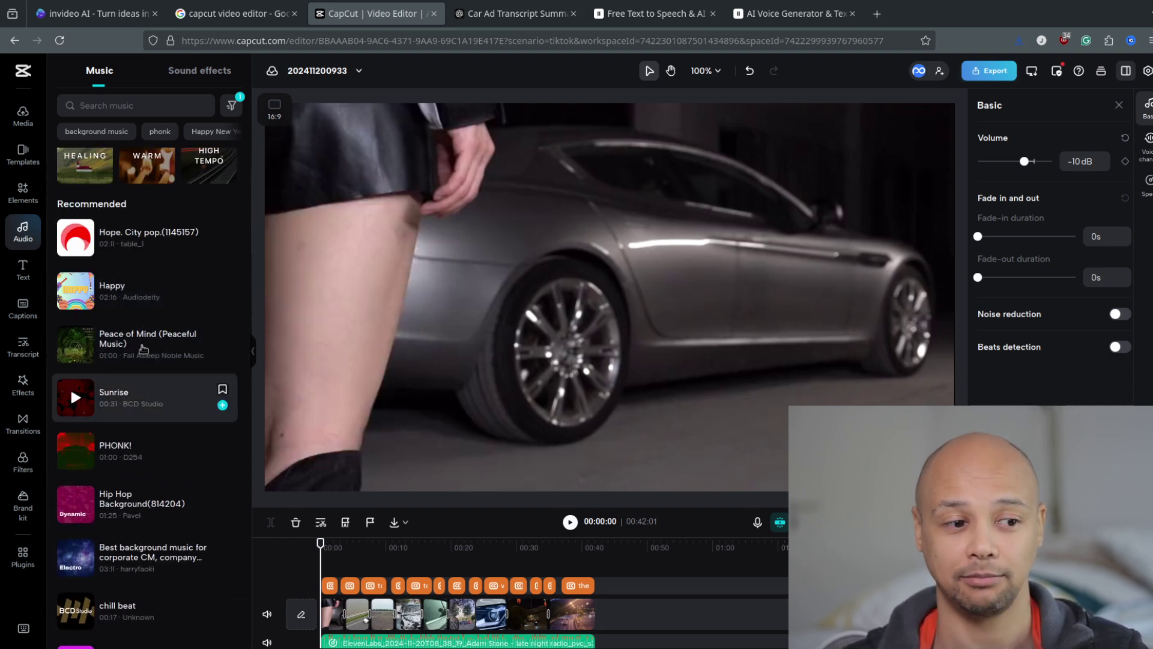
scroll(150, 468, up, 3)
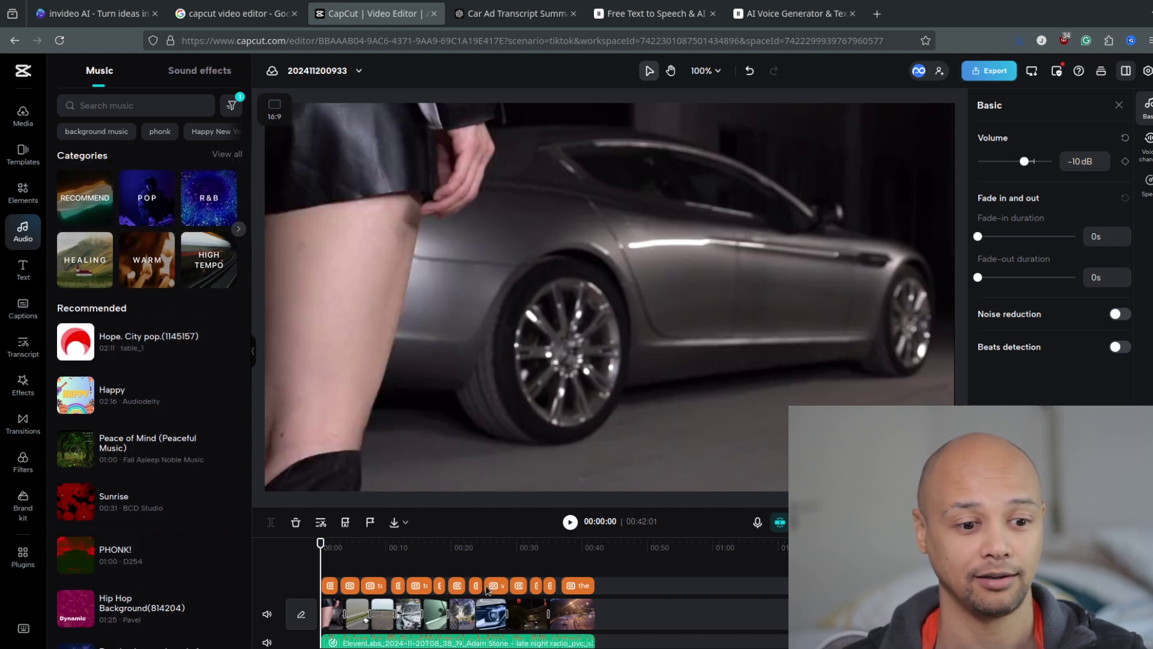
Step: Revisit the ElevenLabs home page and text-to-speech page, and return to the CapCut project to view the generated captions
click(636, 13)
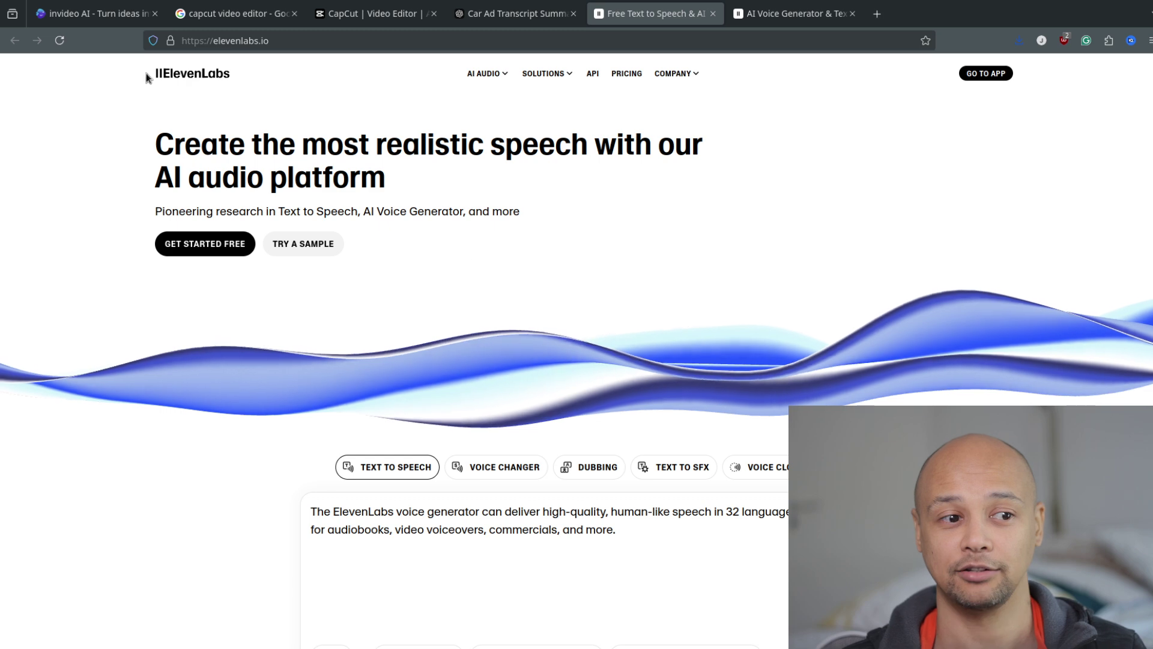
key(ctrl+Tab)
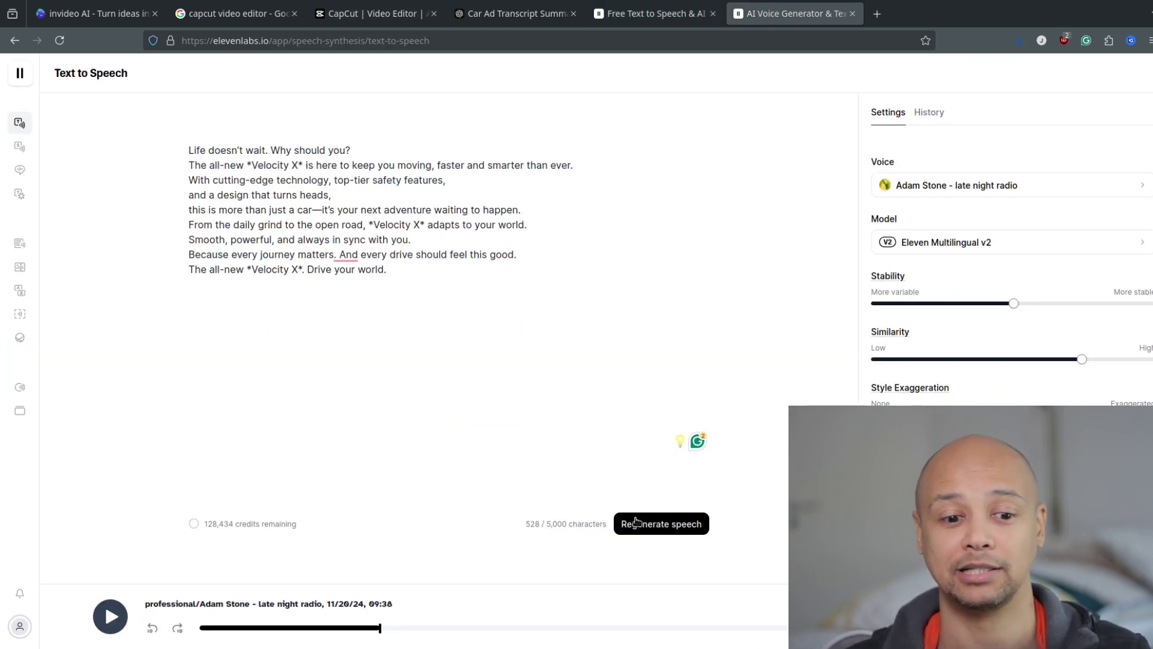
click(362, 6)
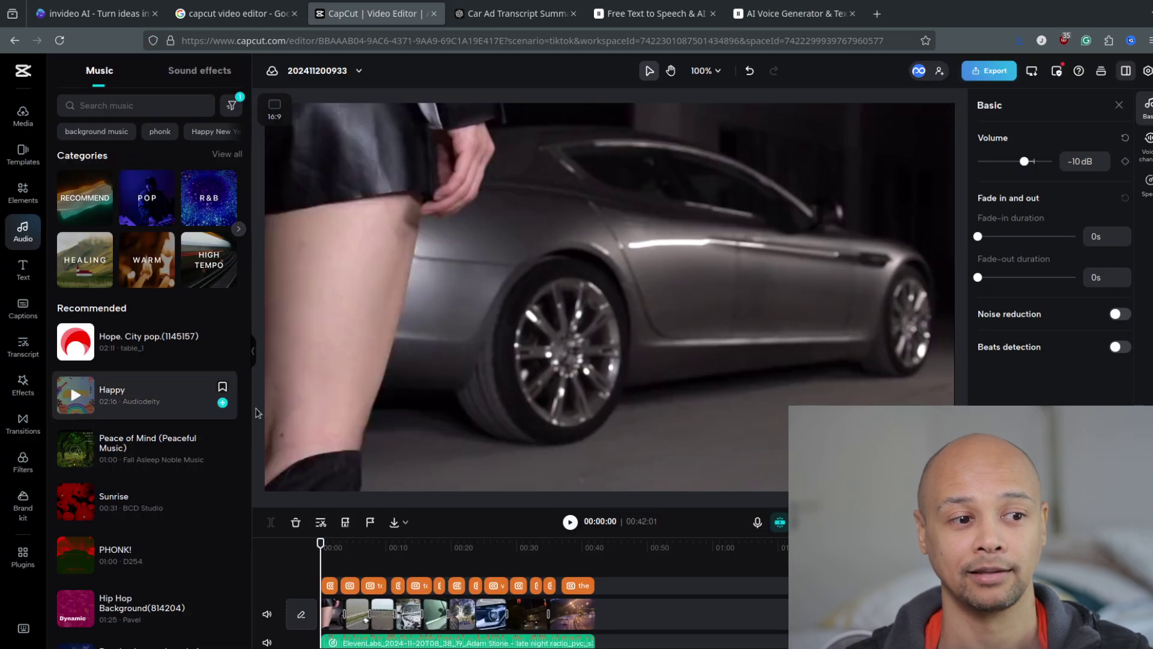
click(23, 308)
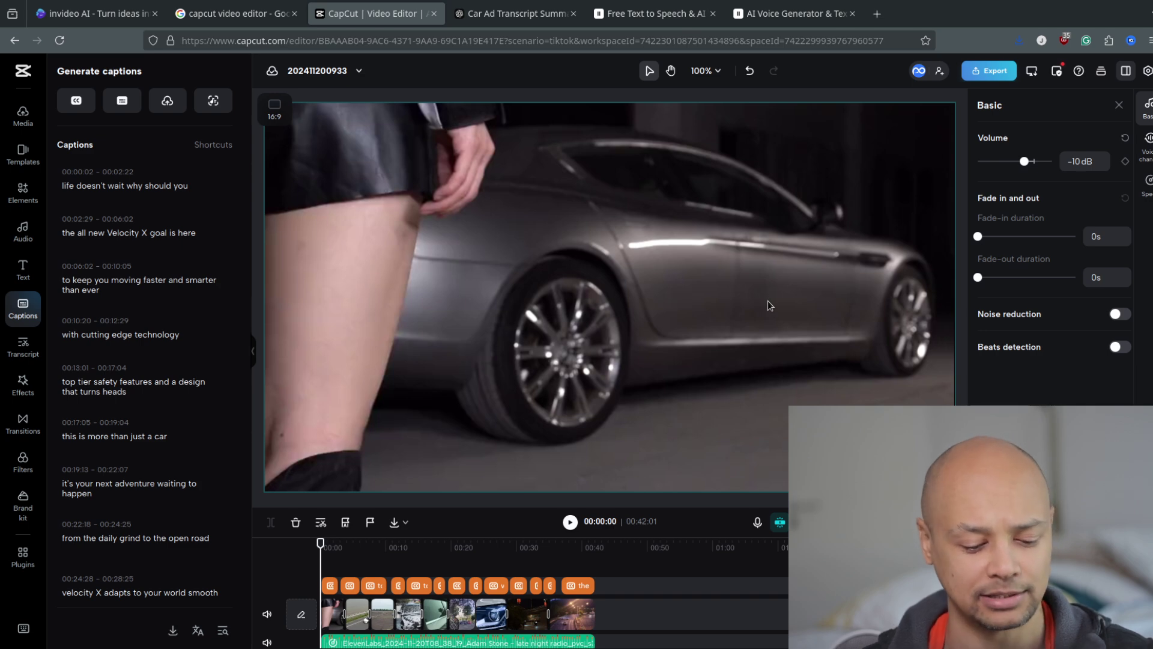
key(F12)
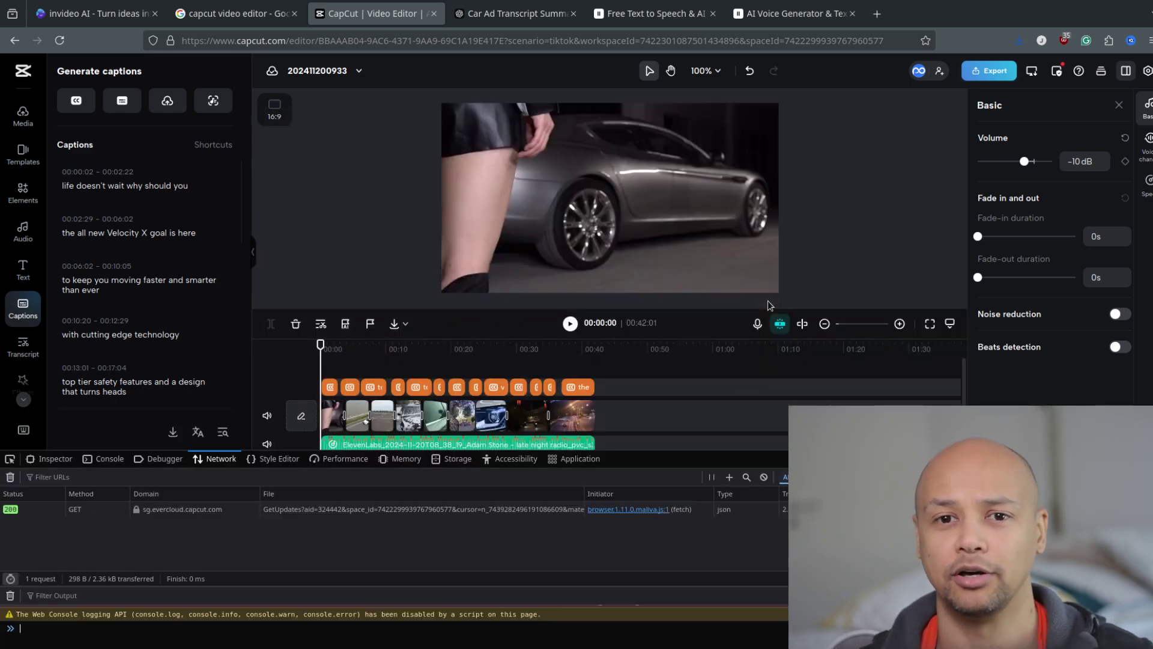
key(F12)
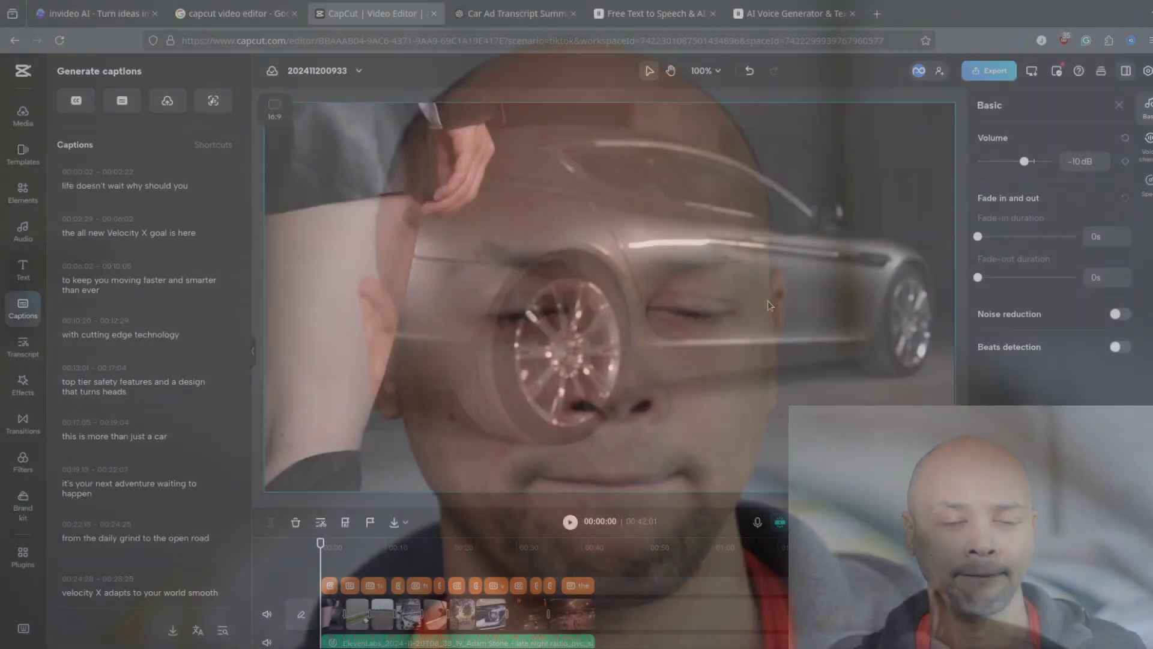